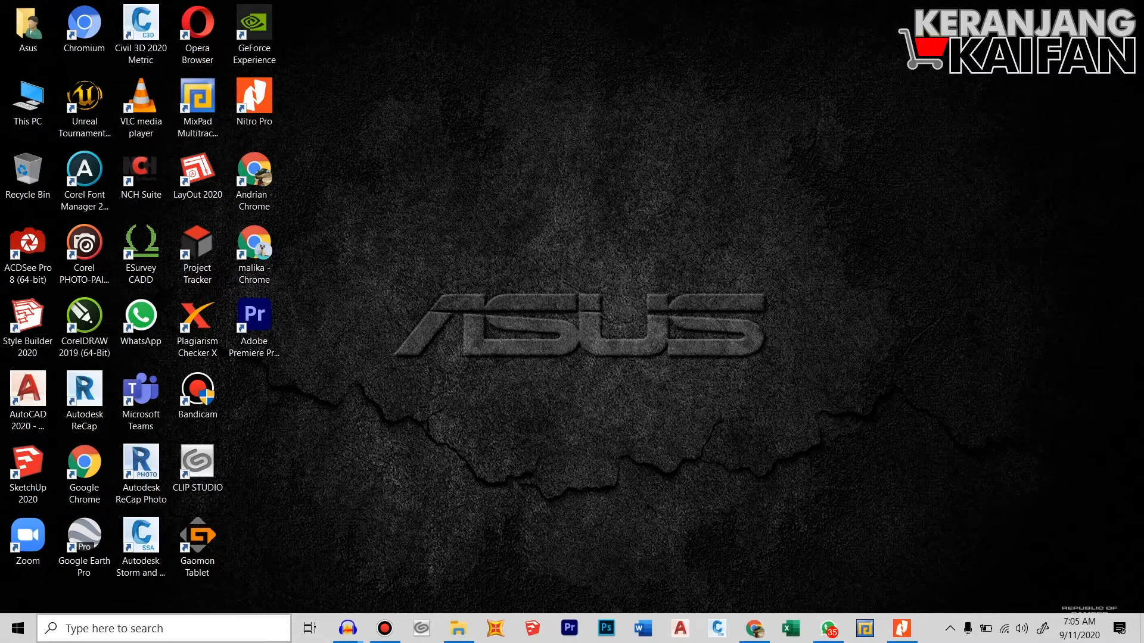
# Find Google Earth Pro among the installed apps and launch it.
pyautogui.click(163, 628)
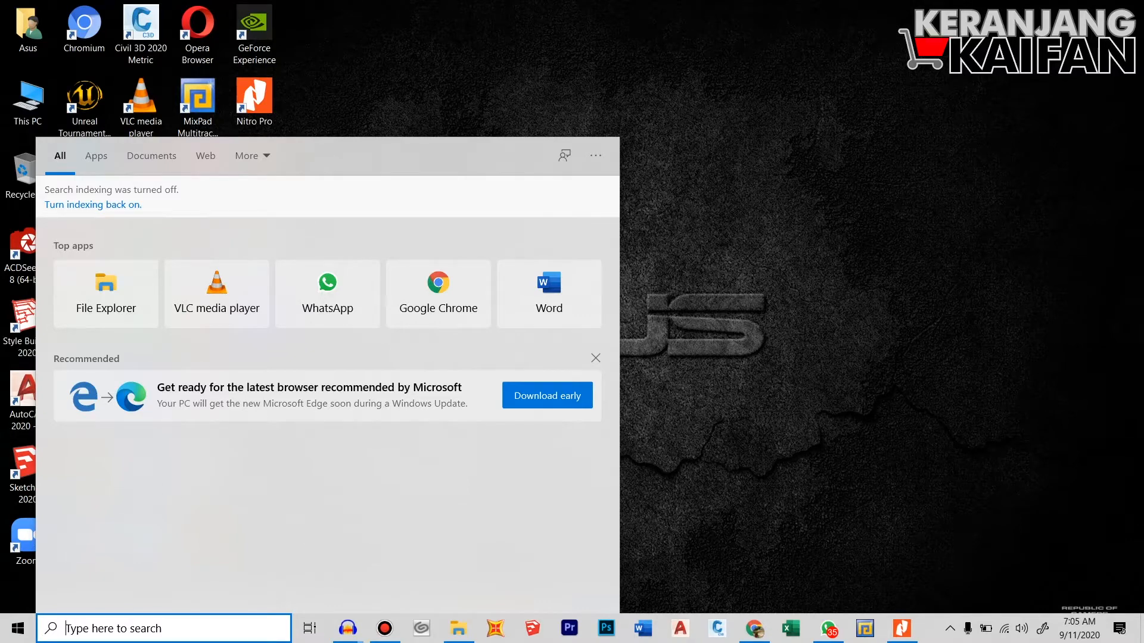
pyautogui.write('go')
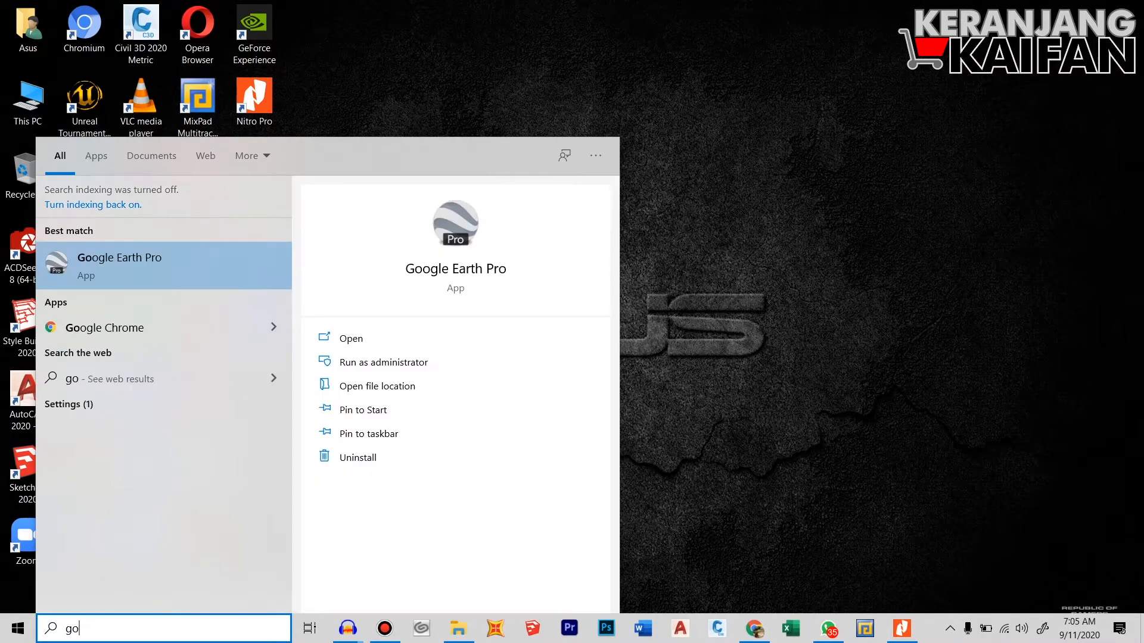
pyautogui.click(206, 262)
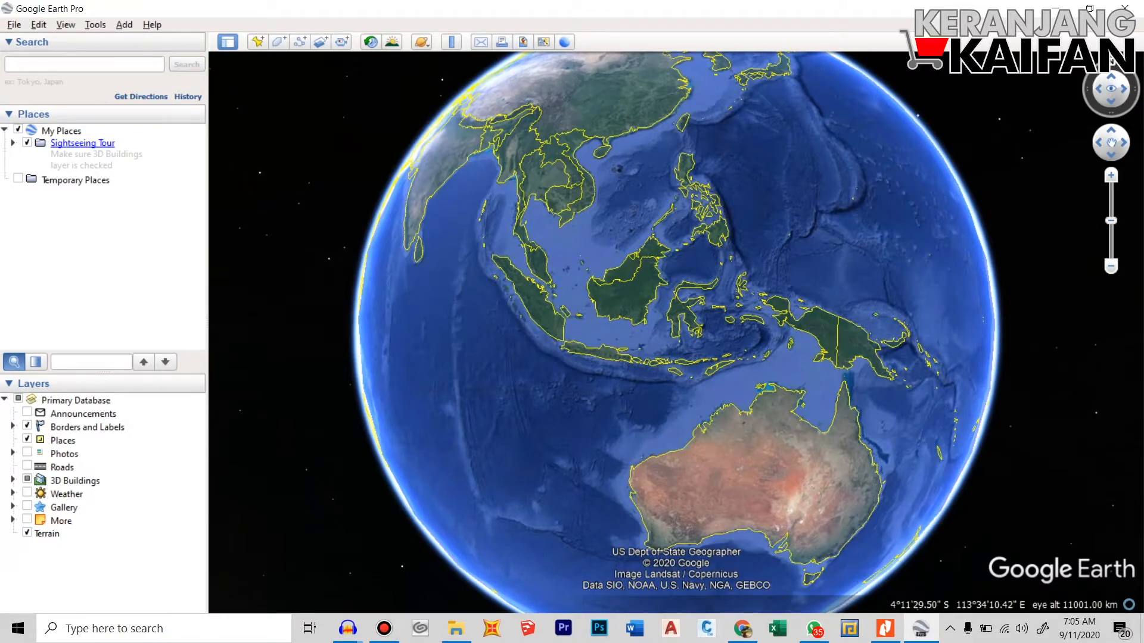
# Search the globe for lhokseumawe and fly to the city.
pyautogui.scroll(3, 530, 281)
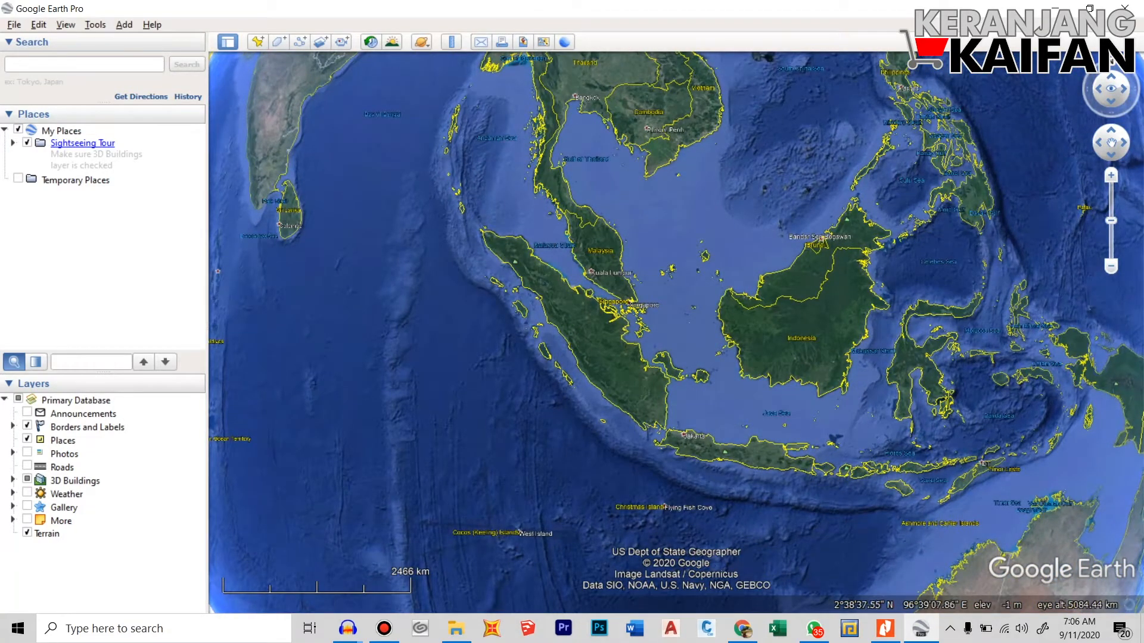
pyautogui.click(84, 65)
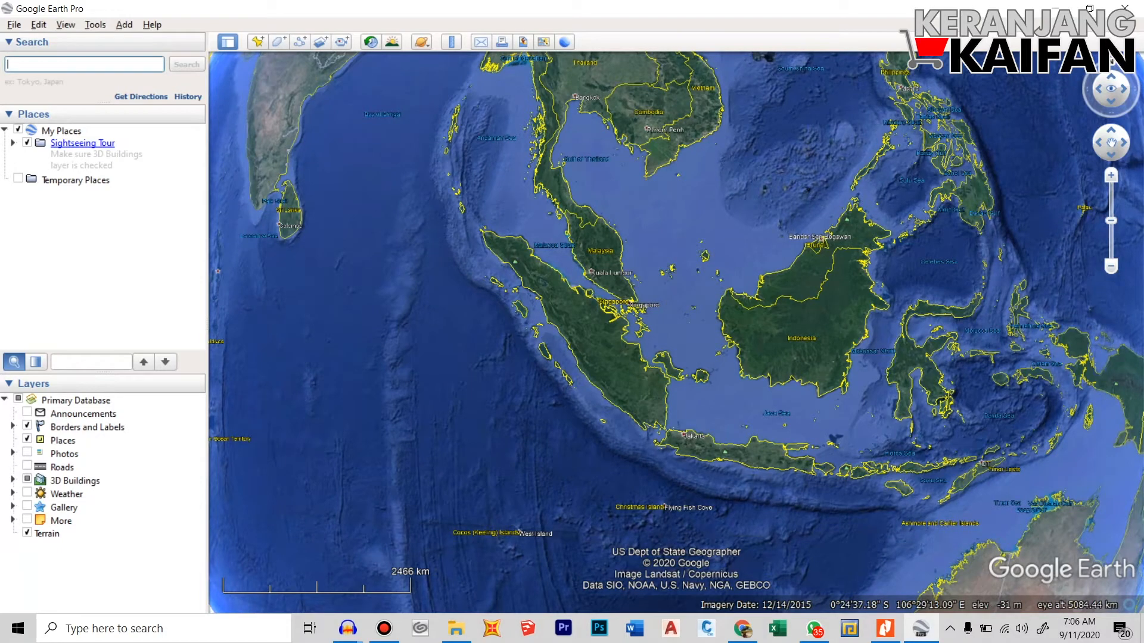
pyautogui.write('lhokseu')
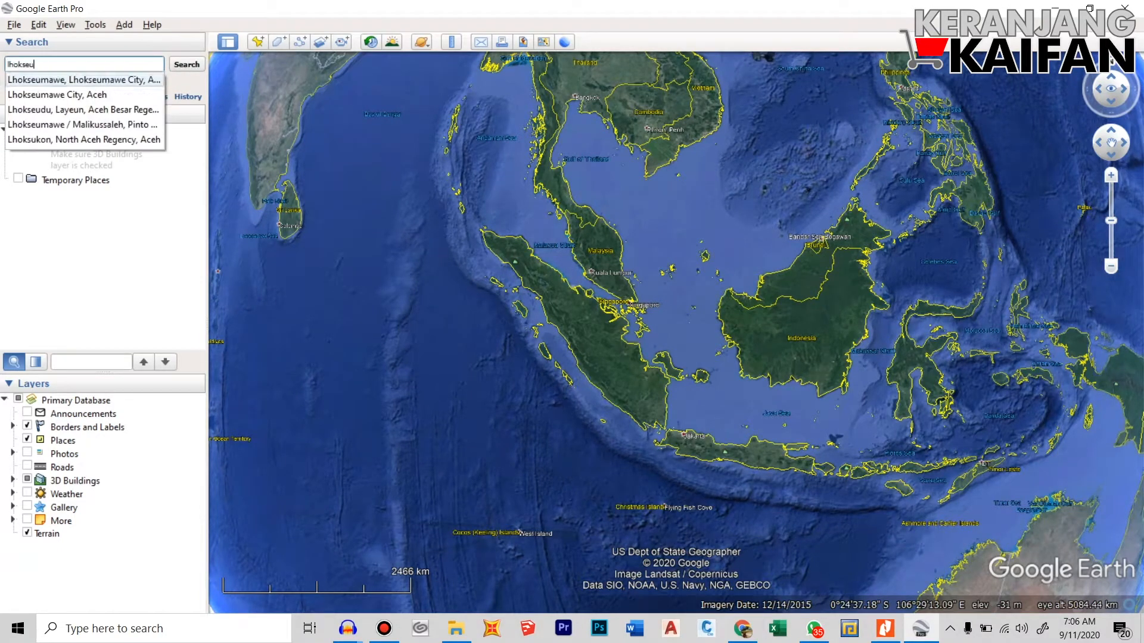
pyautogui.write('mawe')
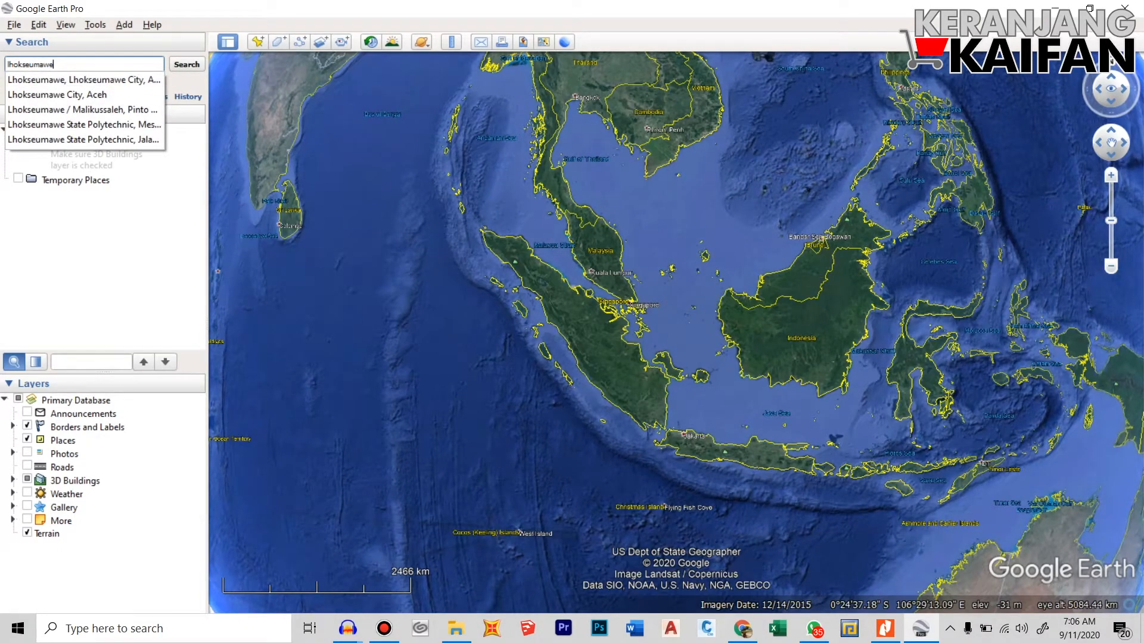
pyautogui.press('Return')
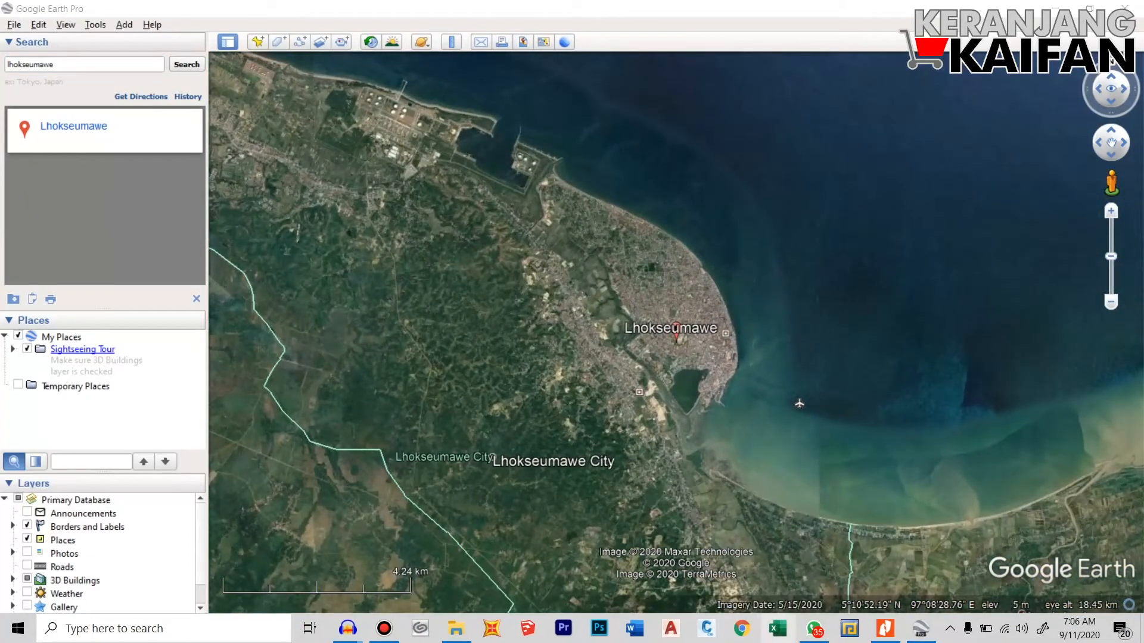
# Switch to Google Chrome and open Google Maps at maps.google.com.
pyautogui.click(741, 629)
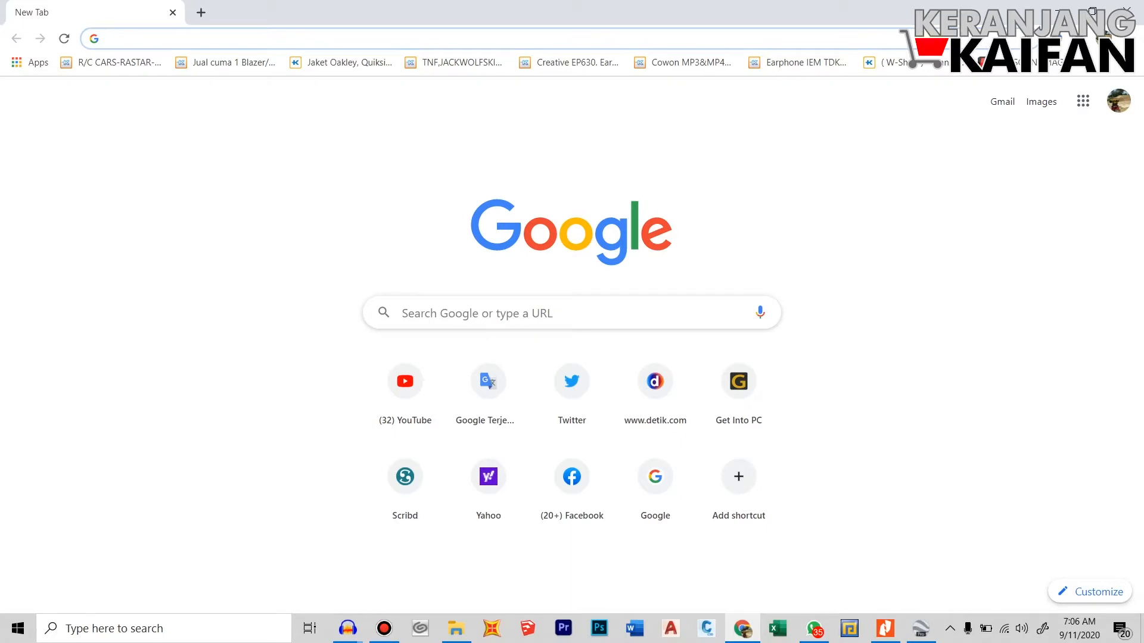
pyautogui.write('ma')
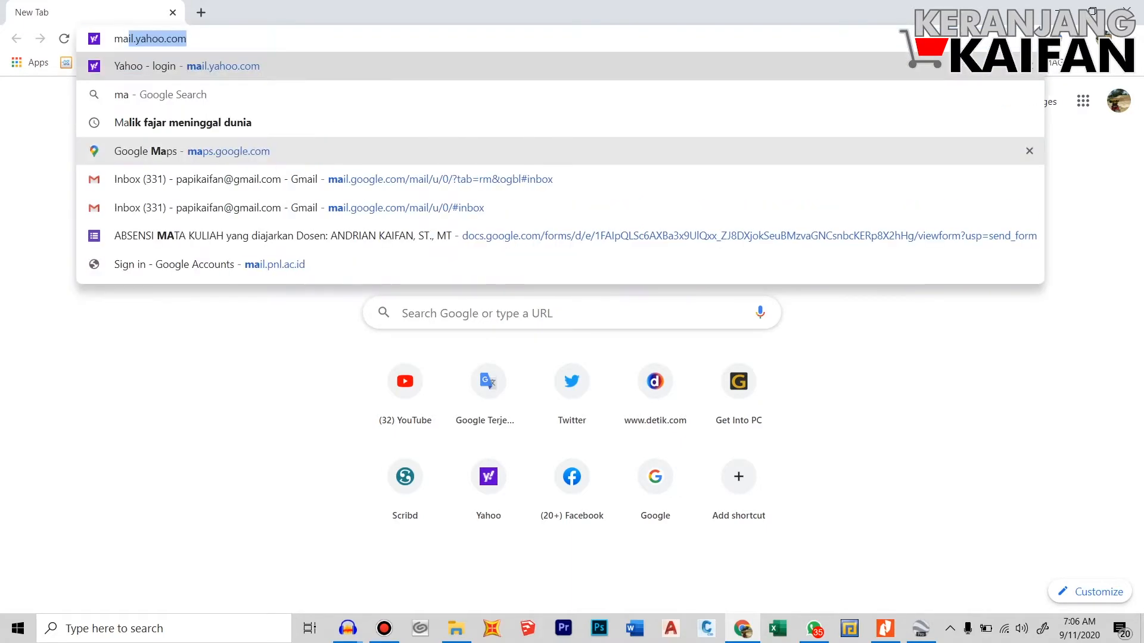
pyautogui.press('BackSpace')
pyautogui.press('BackSpace')
pyautogui.press('BackSpace')
pyautogui.write('ma')
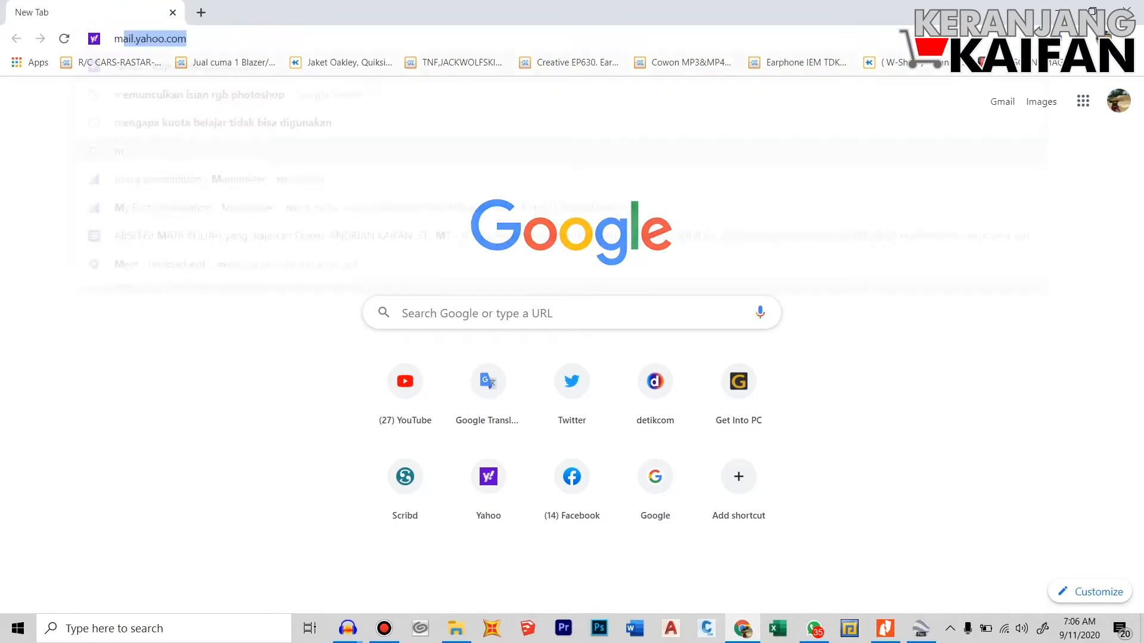
pyautogui.write('ps')
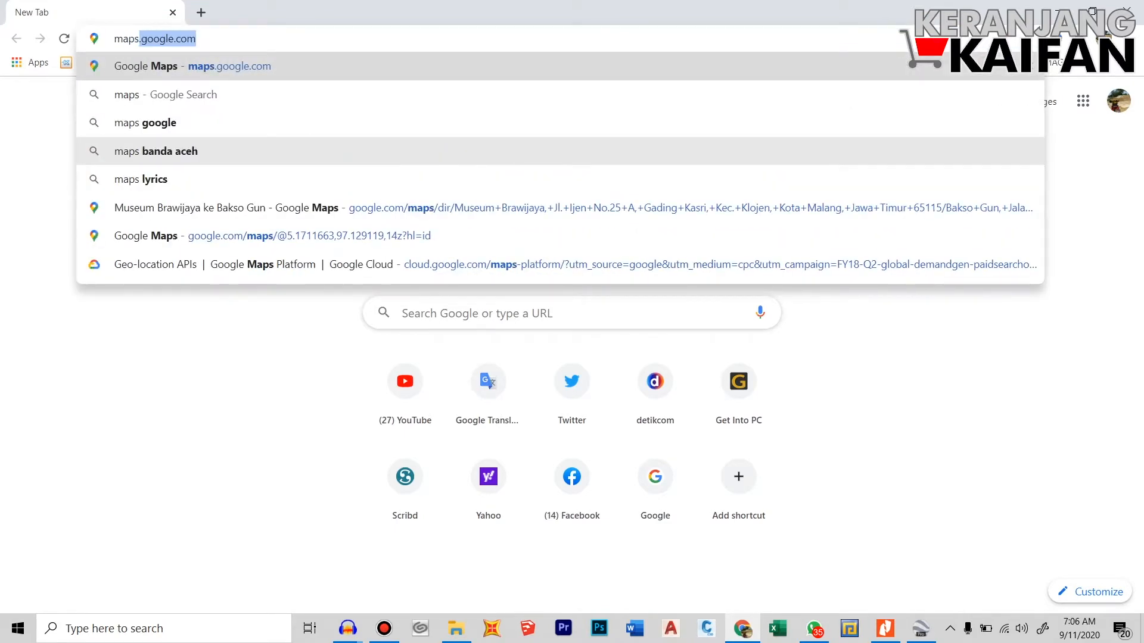
pyautogui.press('Return')
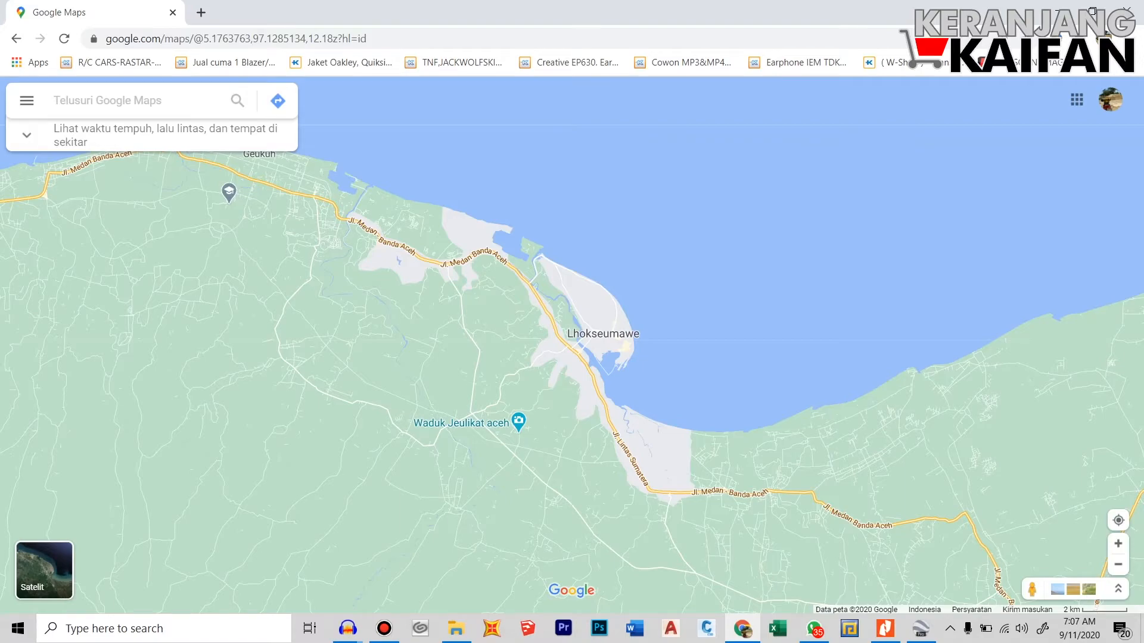
# View Lhokseumawe as satellite imagery at street level, and close the browser to return to Google Earth Pro.
pyautogui.click(44, 571)
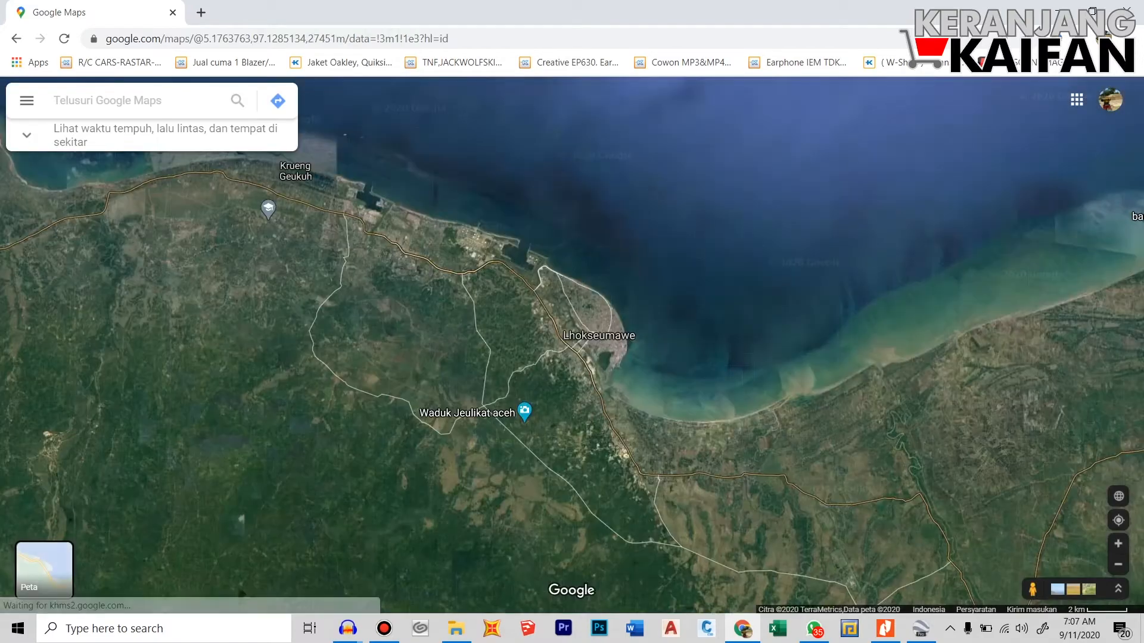
pyautogui.scroll(3, 587, 350)
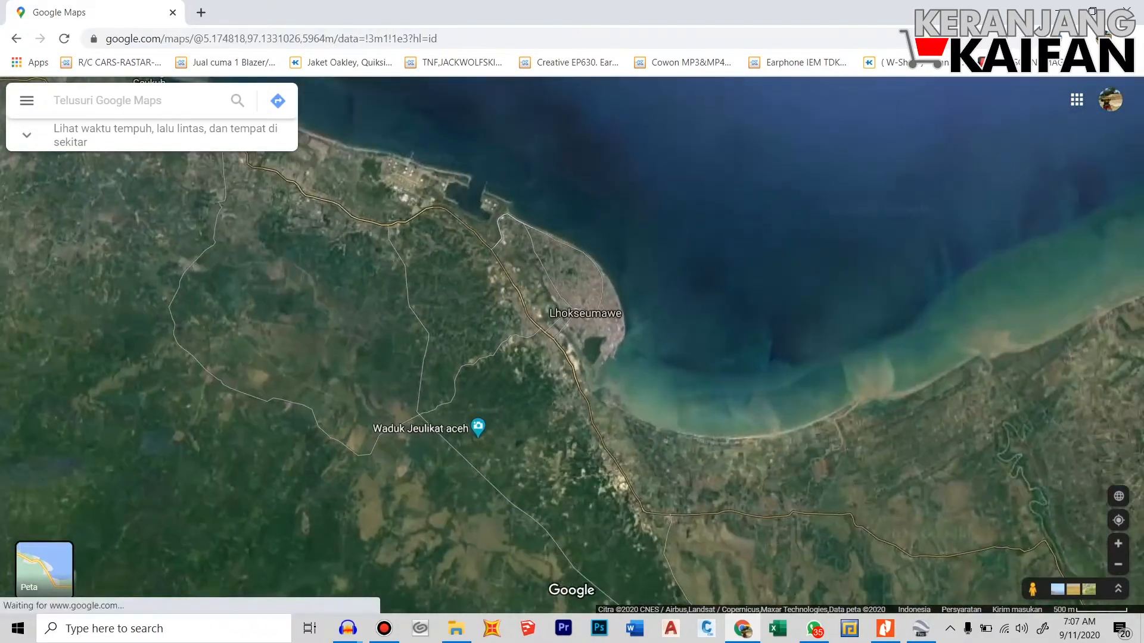
pyautogui.scroll(3, 566, 331)
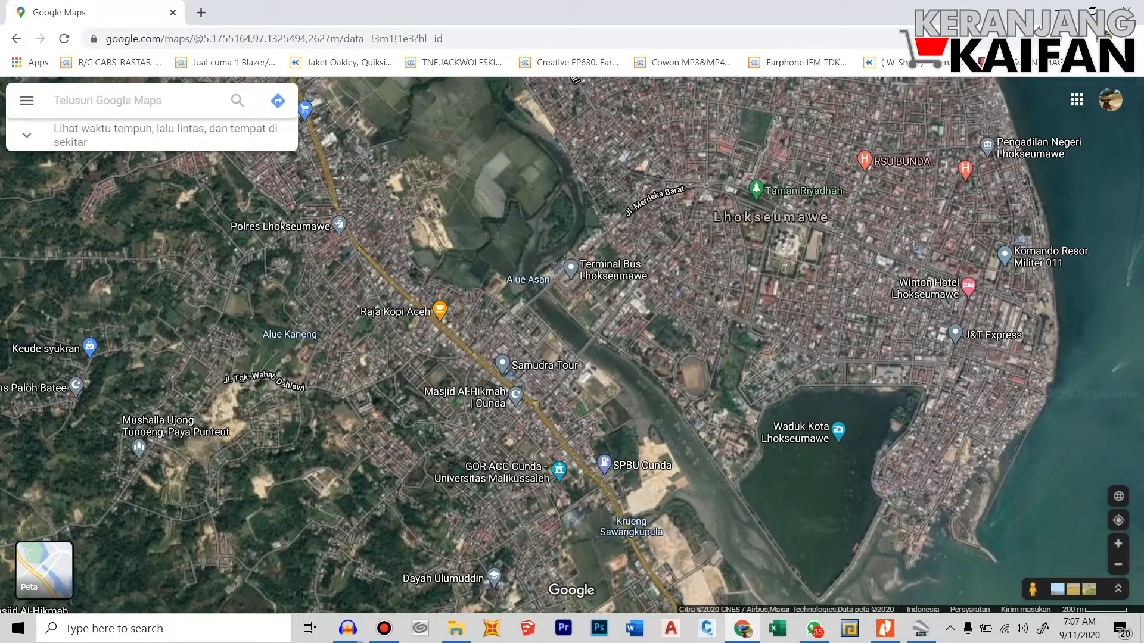
pyautogui.click(1125, 10)
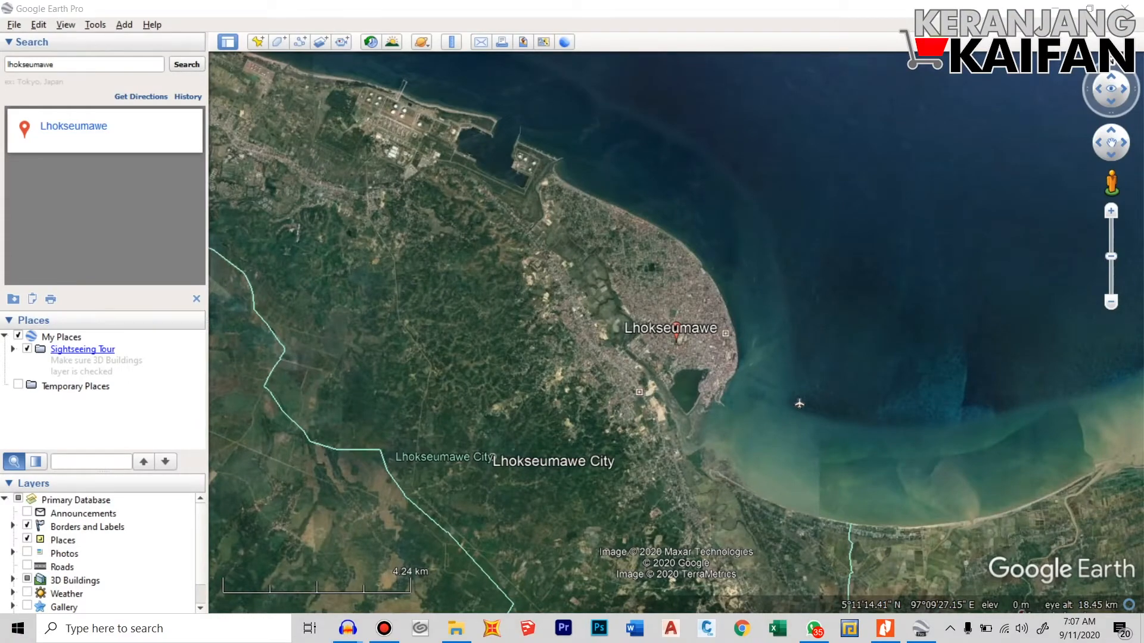
# Examine the satellite imagery of Lhokseumawe along the river, the city reservoir and the main road to the south at several scales.
pyautogui.scroll(3, 637, 365)
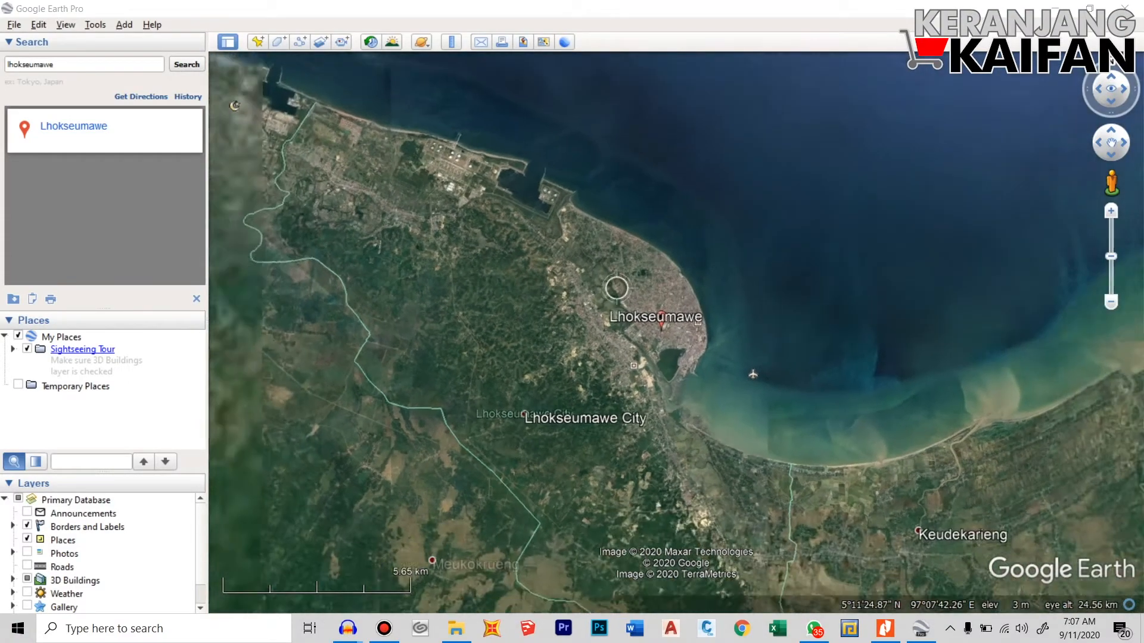
pyautogui.scroll(5, 637, 365)
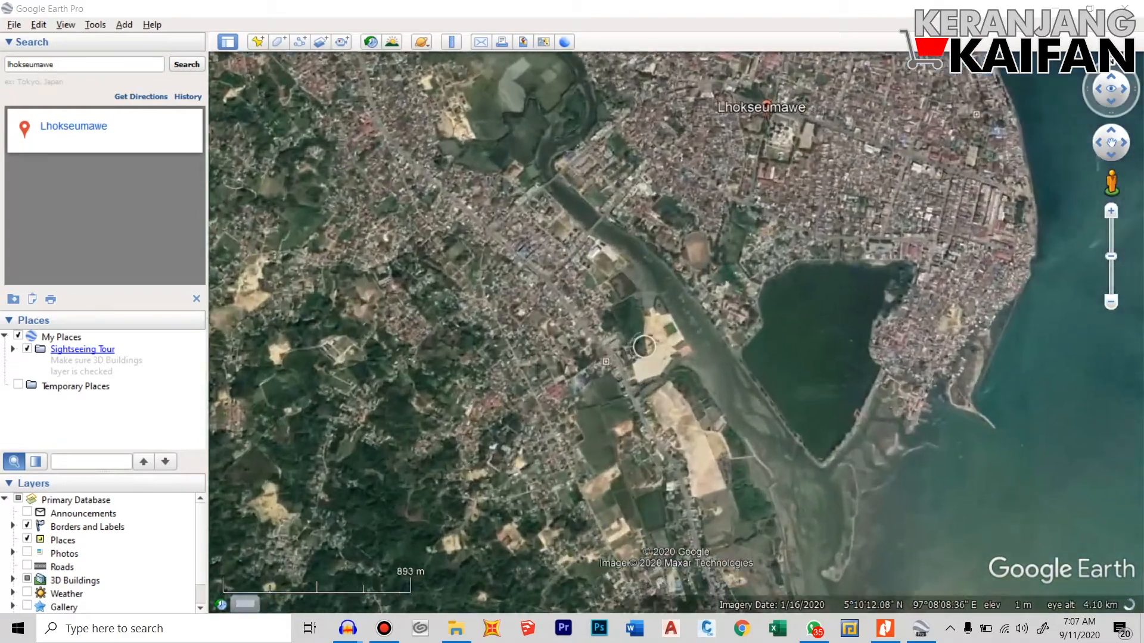
pyautogui.scroll(-3, 575, 333)
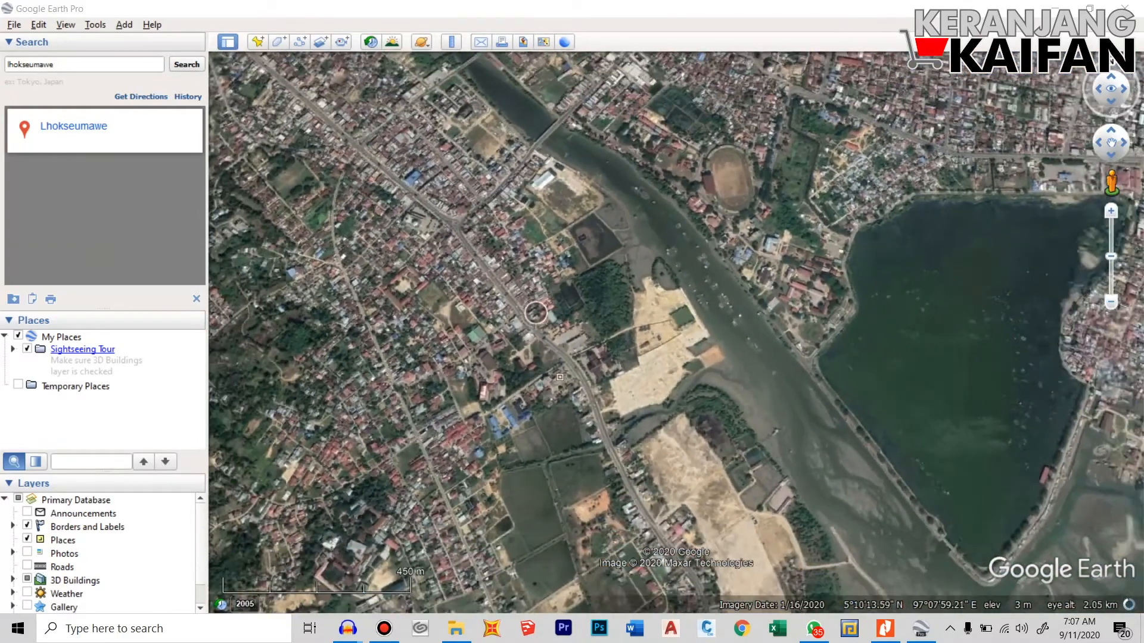
pyautogui.scroll(3, 581, 340)
pyautogui.scroll(2, 595, 399)
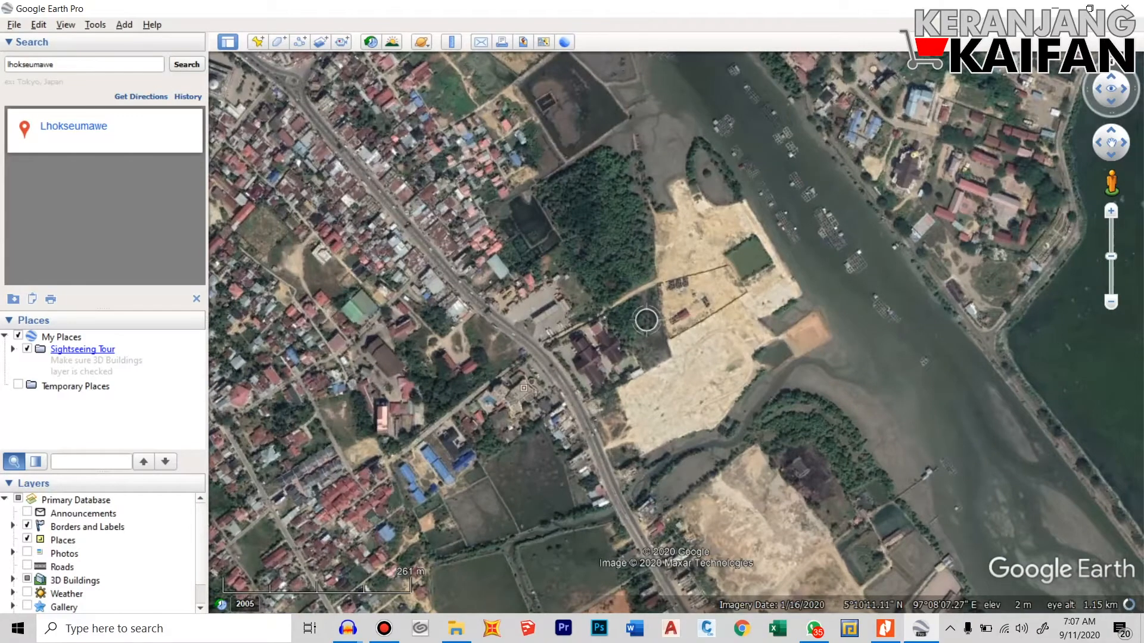
pyautogui.moveTo(647, 320); pyautogui.dragTo(612, 318, button='middle')
pyautogui.scroll(-3, 676, 331)
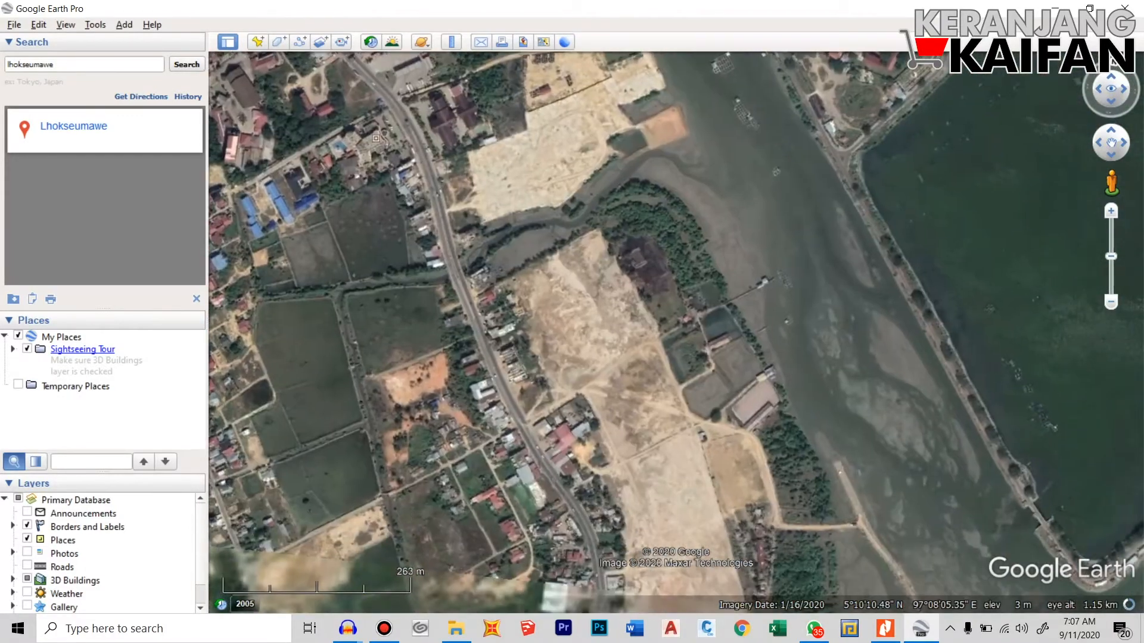
pyautogui.scroll(-4, 586, 83)
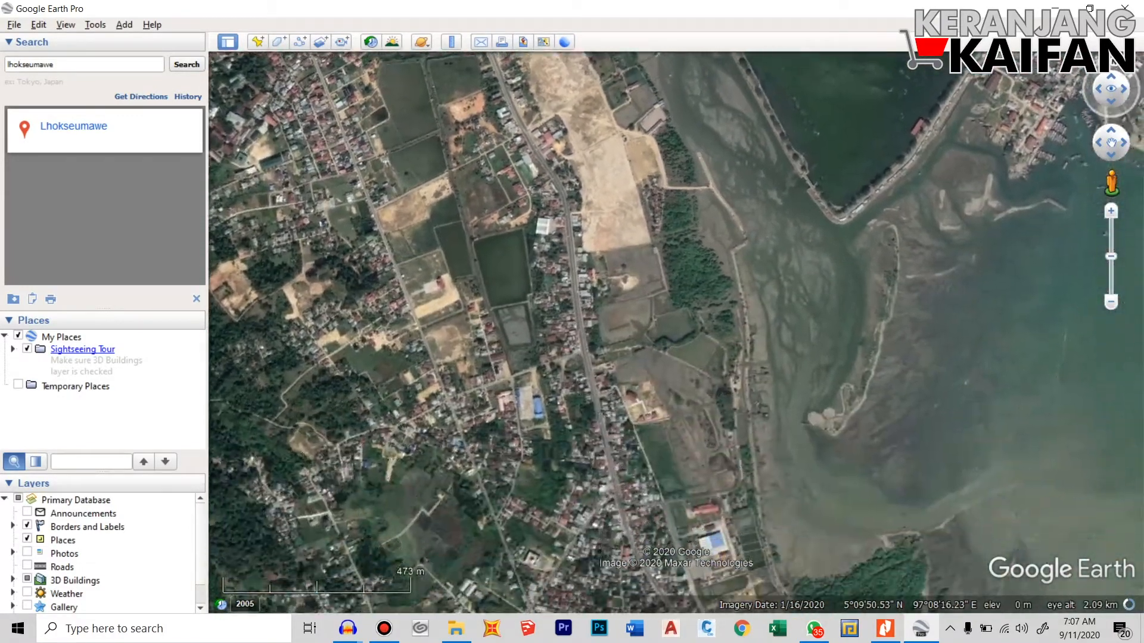
pyautogui.scroll(3, 582, 298)
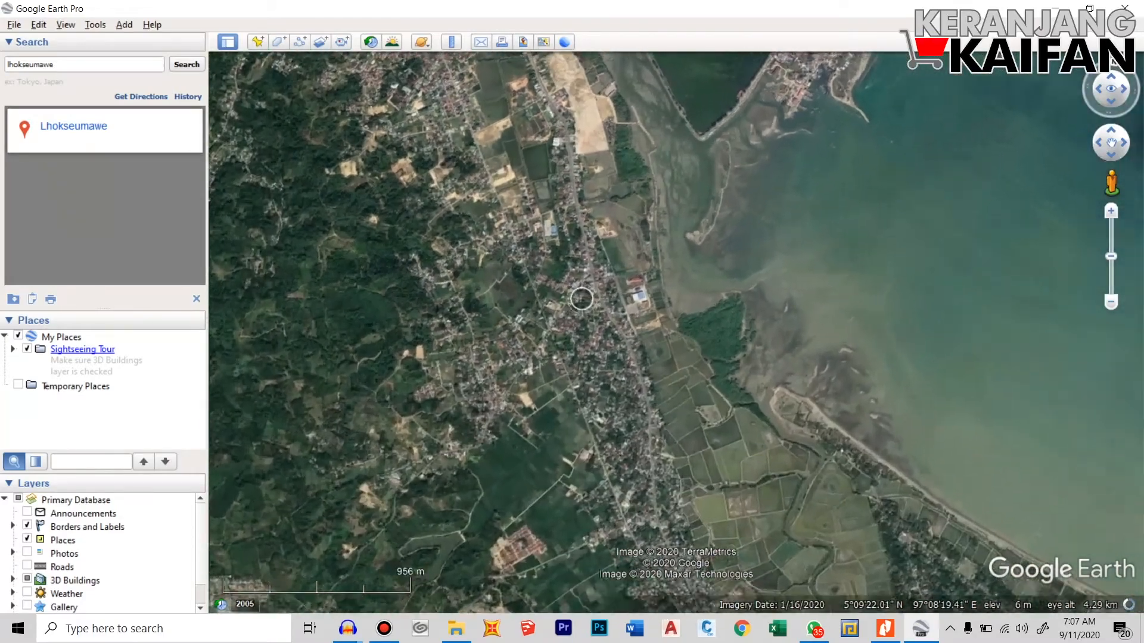
pyautogui.scroll(2, 582, 298)
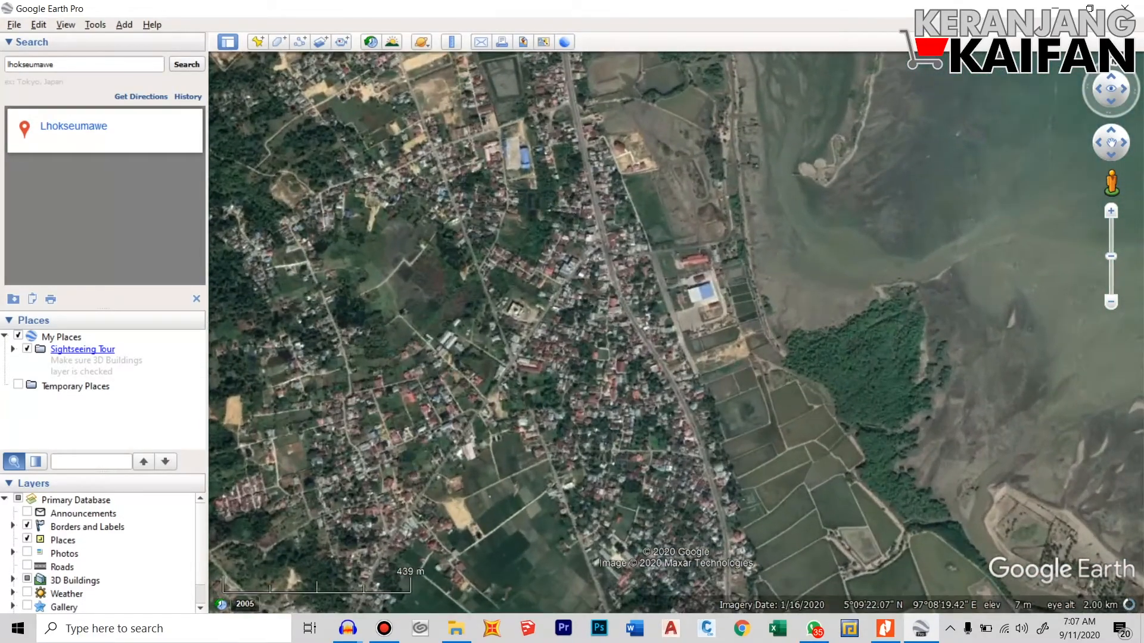
pyautogui.scroll(3, 608, 294)
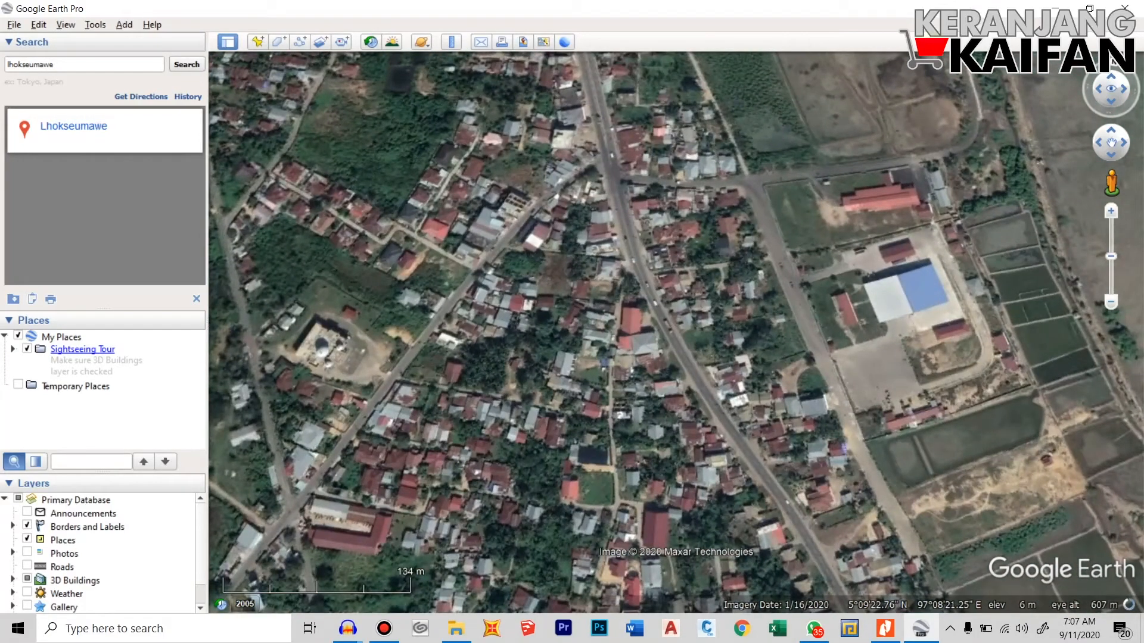
pyautogui.scroll(-5, 611, 274)
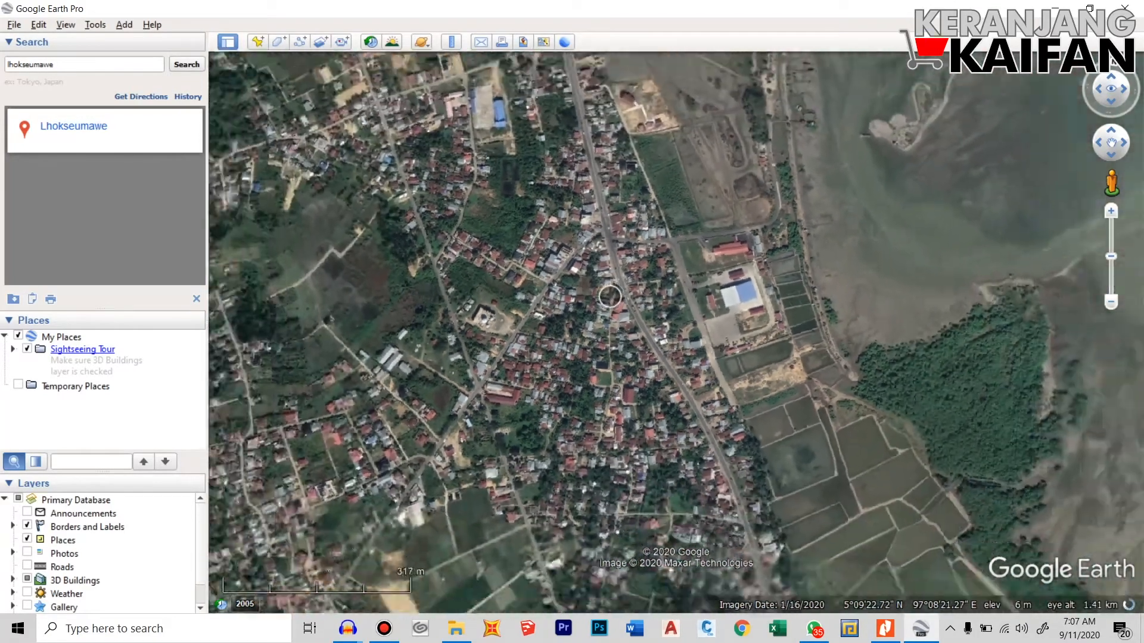
pyautogui.scroll(-4, 626, 299)
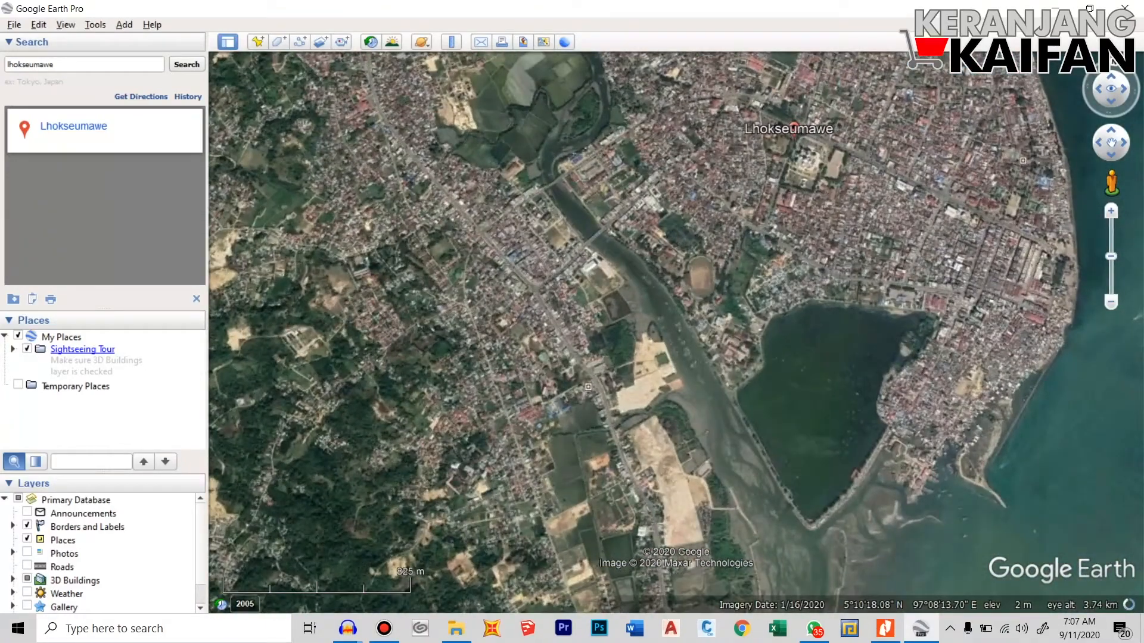
# Search for berkah and fly to the suggested place Berkah Abadi in Panggoi, Lhokseumawe City.
pyautogui.click(55, 65)
pyautogui.hotkey('ctrl', 'a')
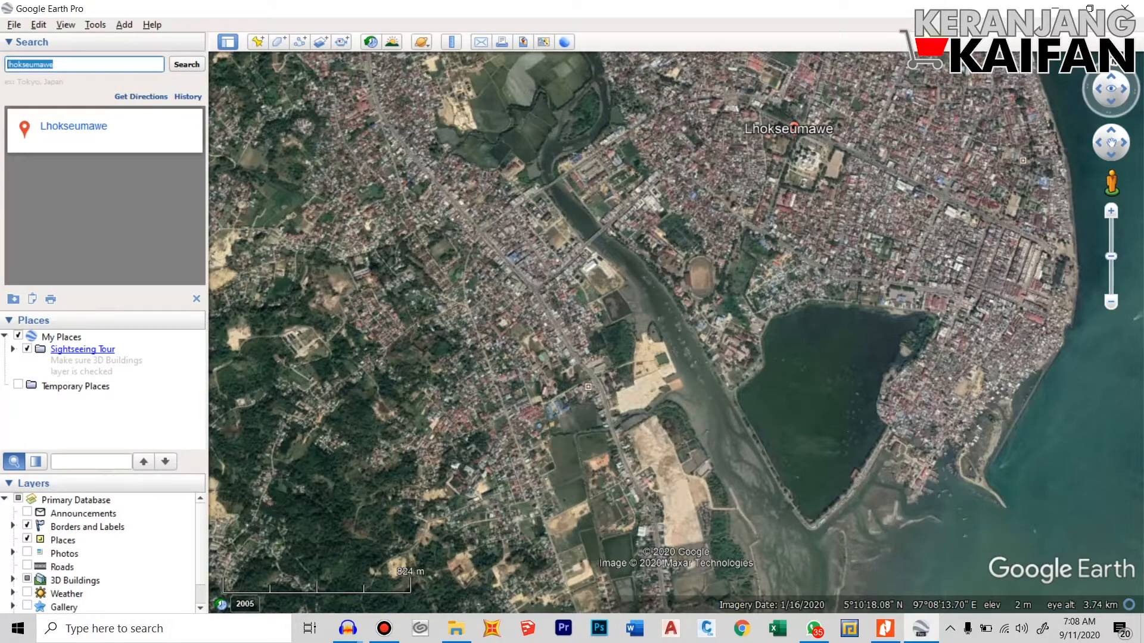
pyautogui.write('l')
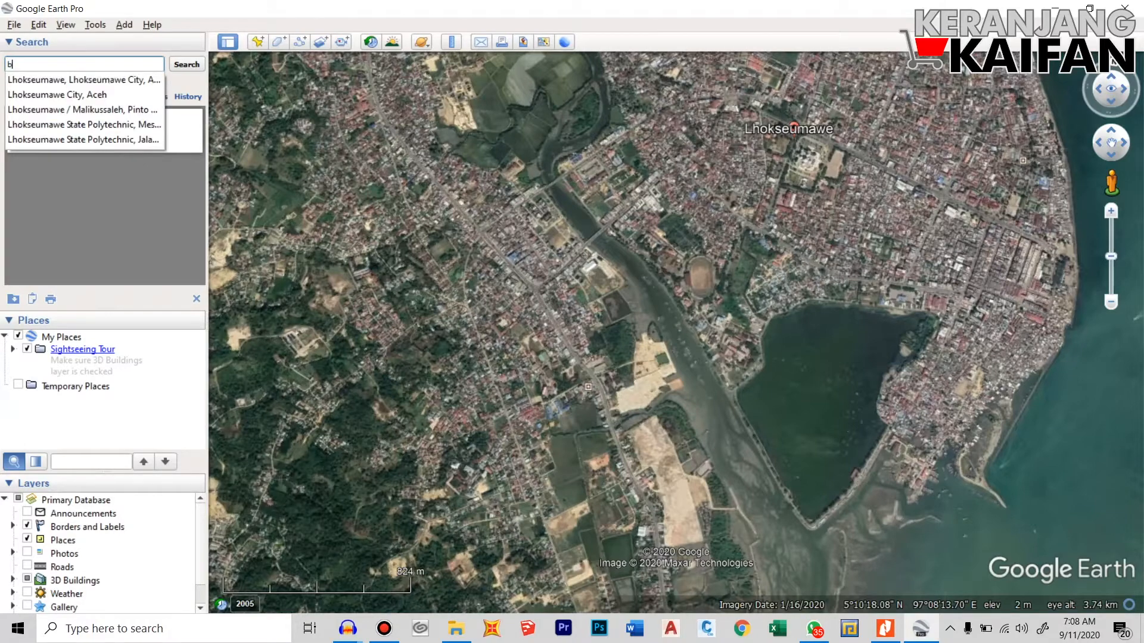
pyautogui.write('erkah')
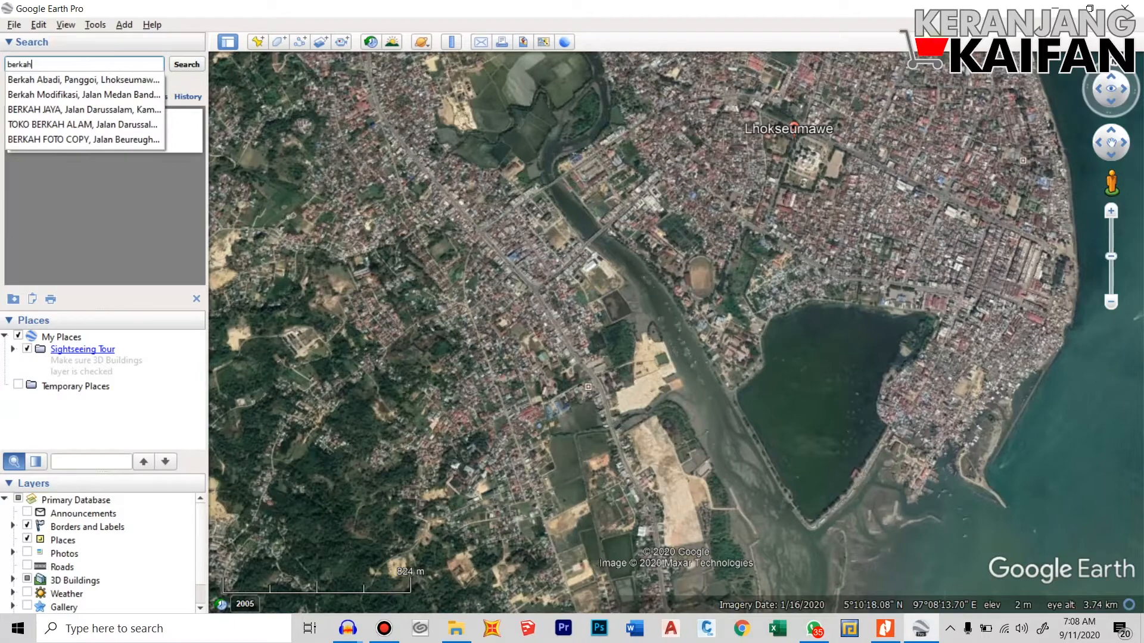
pyautogui.press('Down')
pyautogui.press('Return')
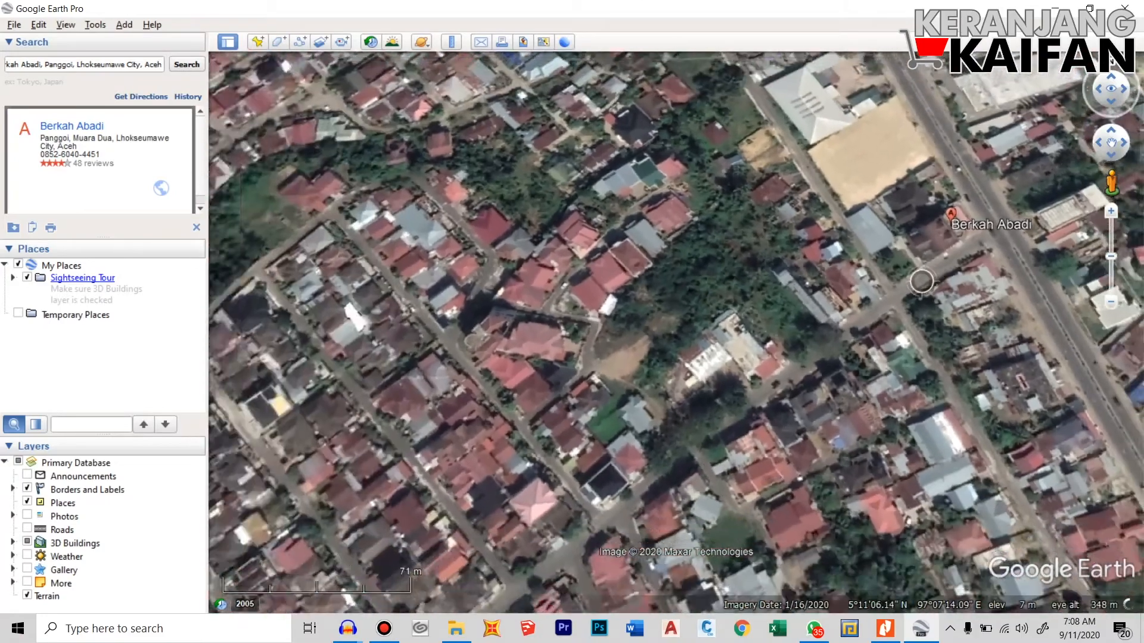
# Frame the housing blocks and the straight road southwest of Berkah Abadi in the map view.
pyautogui.scroll(-5, 922, 281)
pyautogui.scroll(1, 602, 501)
pyautogui.moveTo(647, 517); pyautogui.dragTo(657, 449)
pyautogui.moveTo(656, 449); pyautogui.dragTo(657, 427, button='middle')
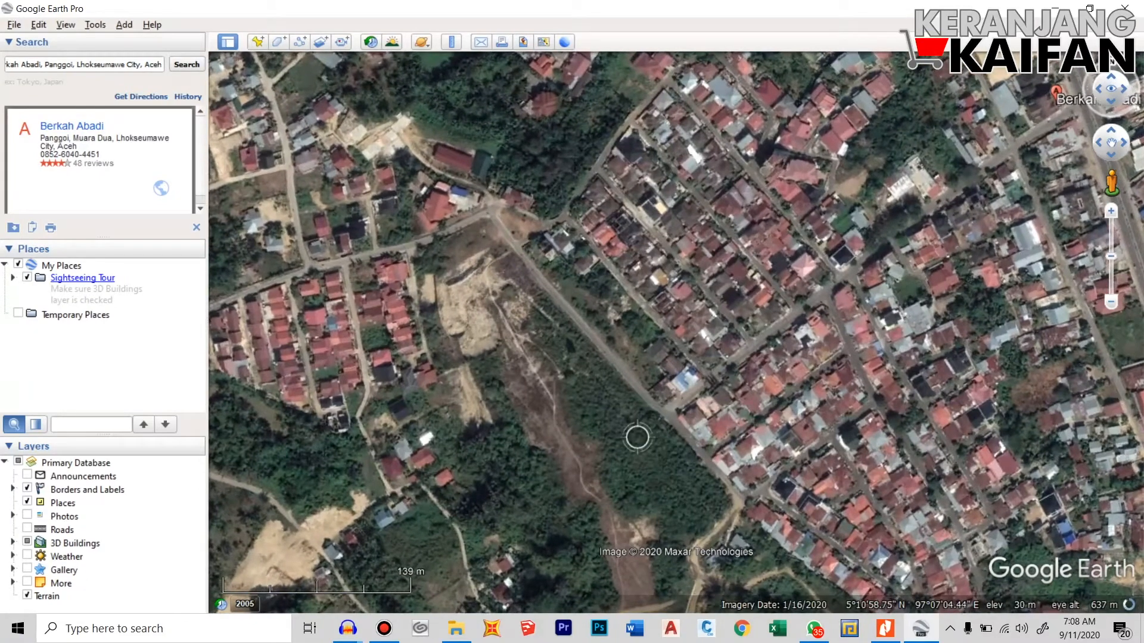
pyautogui.scroll(-2, 638, 434)
pyautogui.scroll(1, 591, 299)
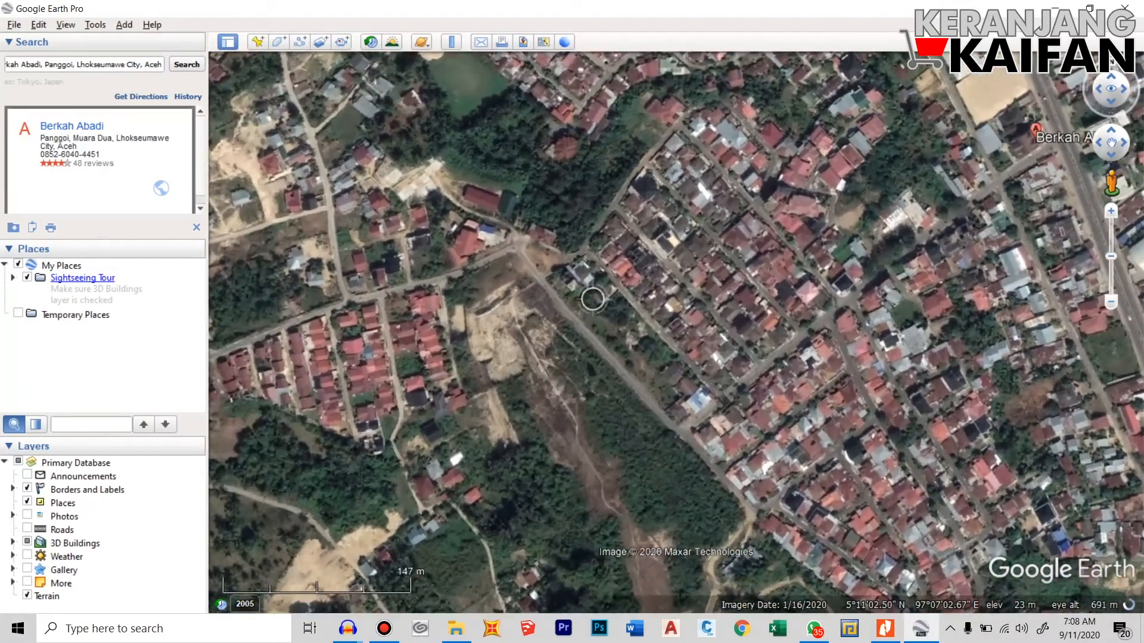
pyautogui.moveTo(592, 299); pyautogui.dragTo(469, 309)
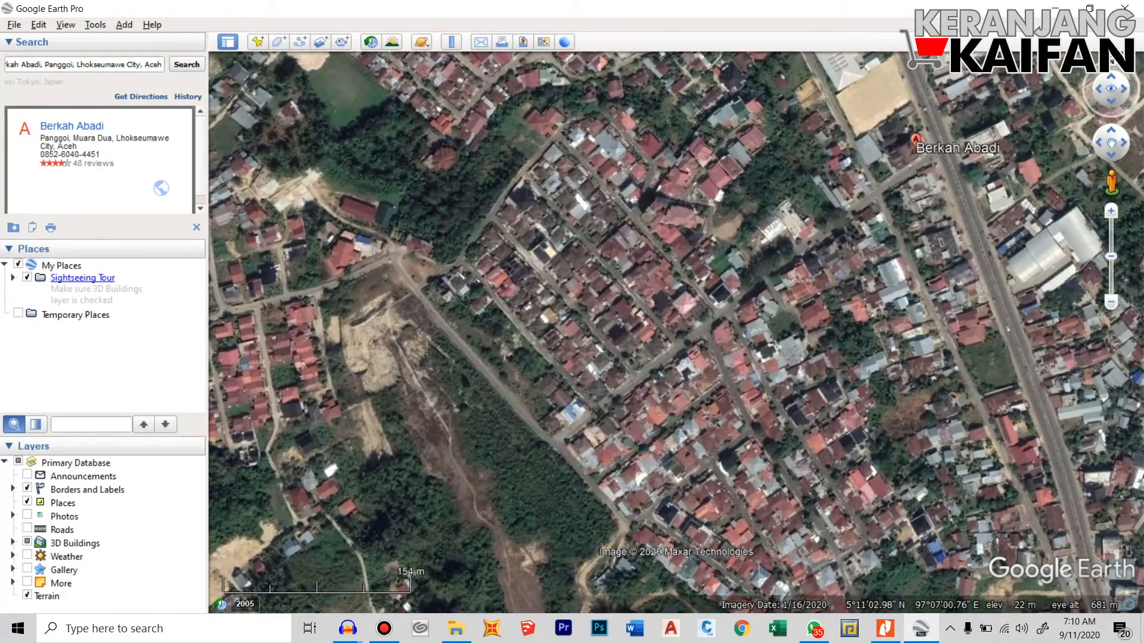
# Set the latitude/longitude display to Universal Transverse Mercator in the 3D View options and apply it.
pyautogui.click(95, 25)
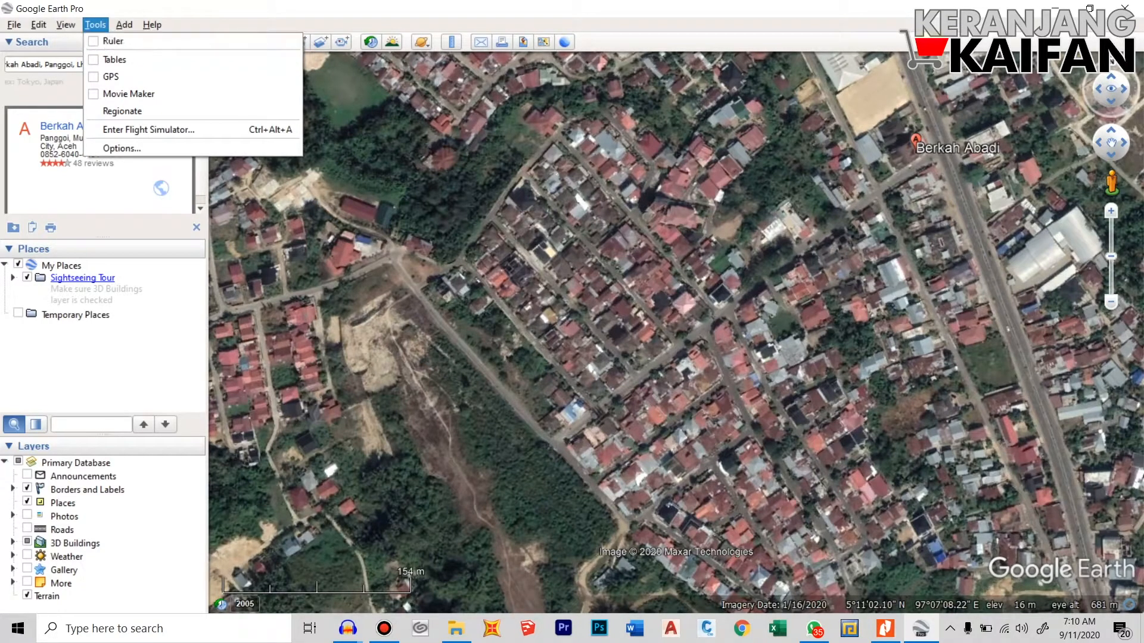
pyautogui.moveTo(65, 25)
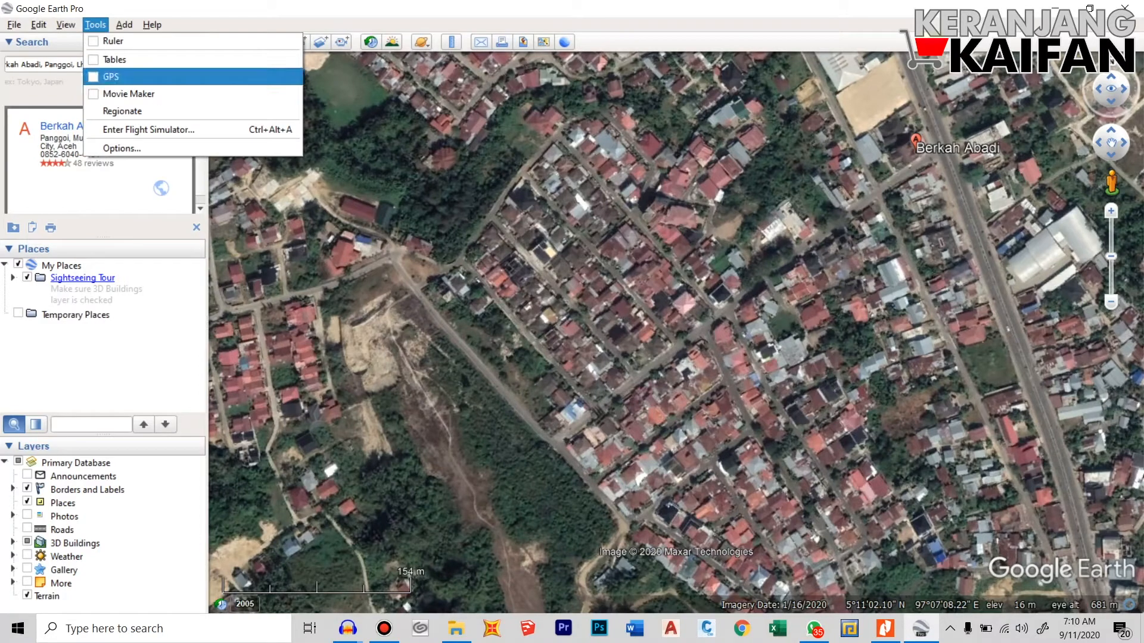
pyautogui.click(122, 149)
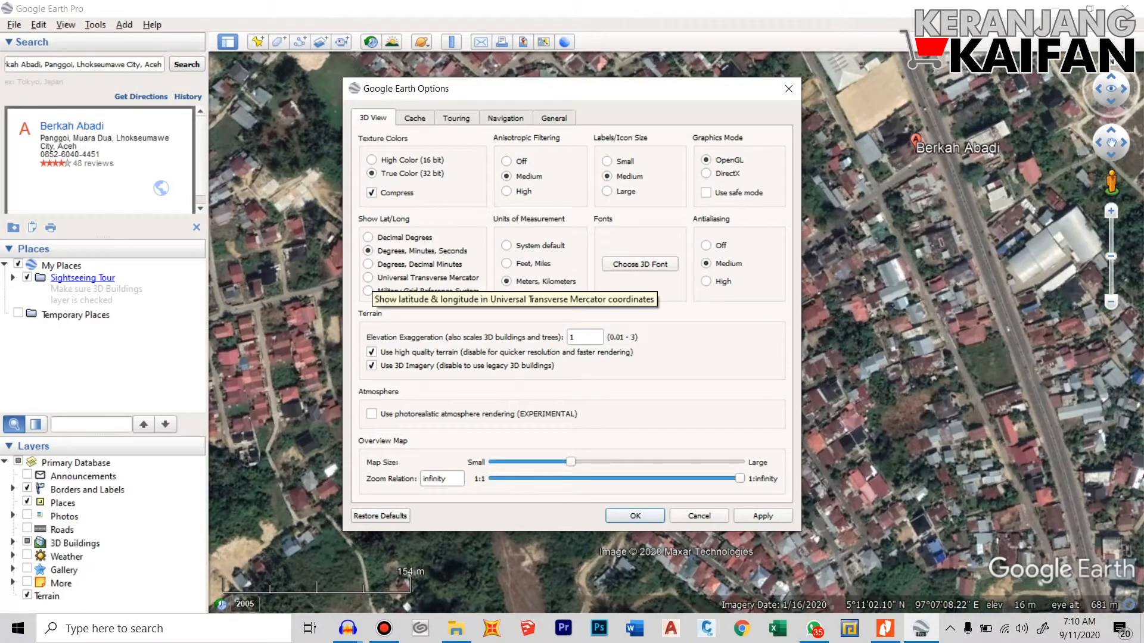
pyautogui.click(368, 278)
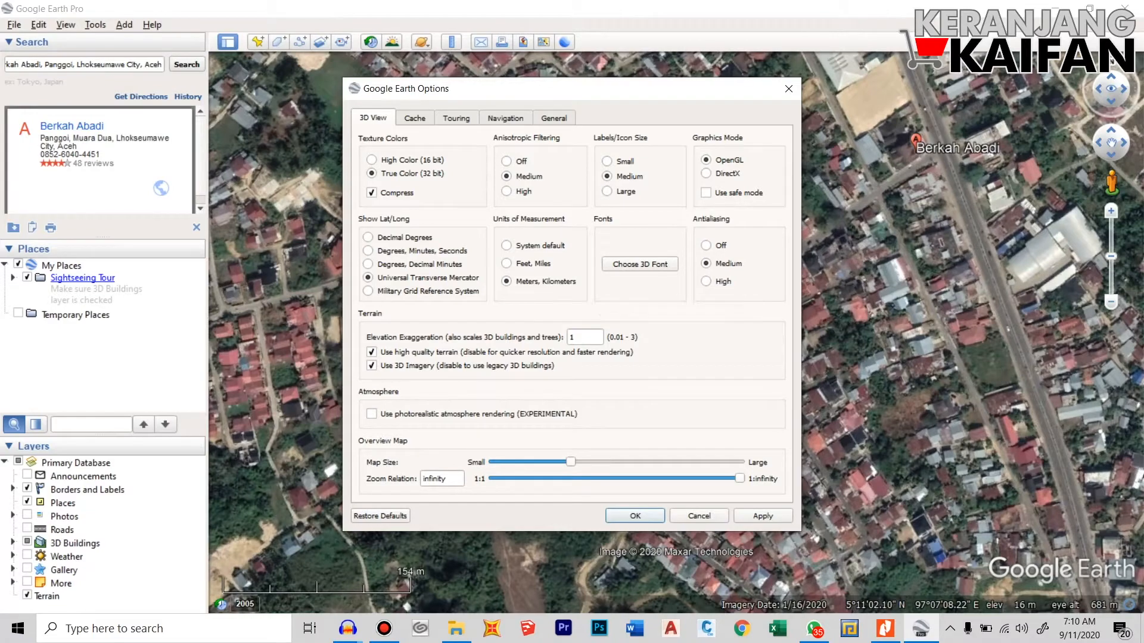
pyautogui.press('Return')
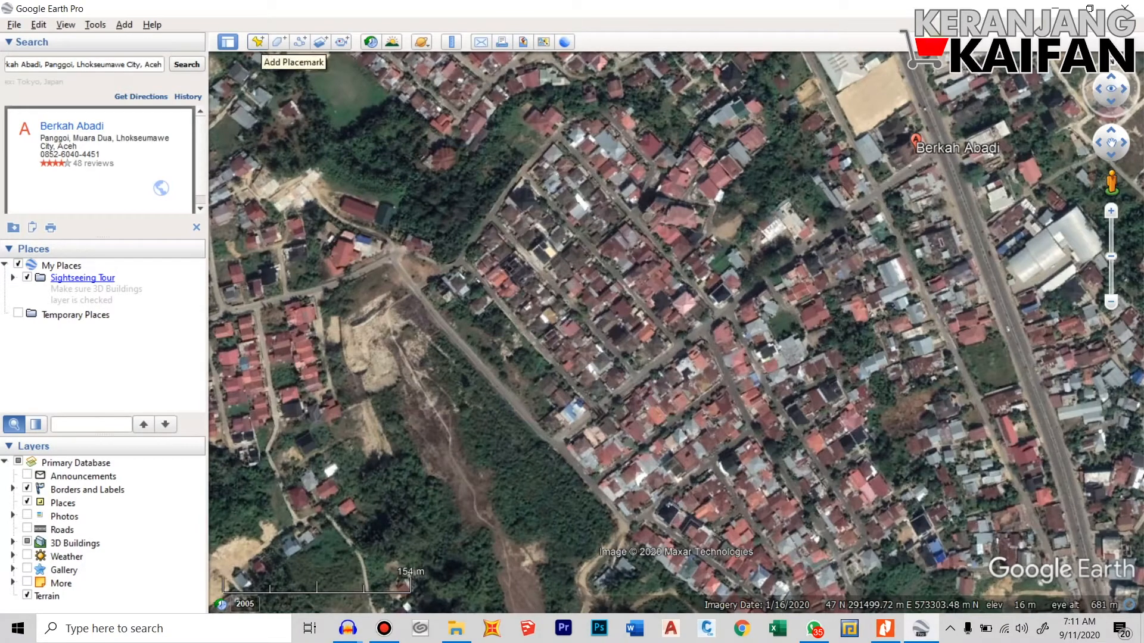
pyautogui.click(257, 41)
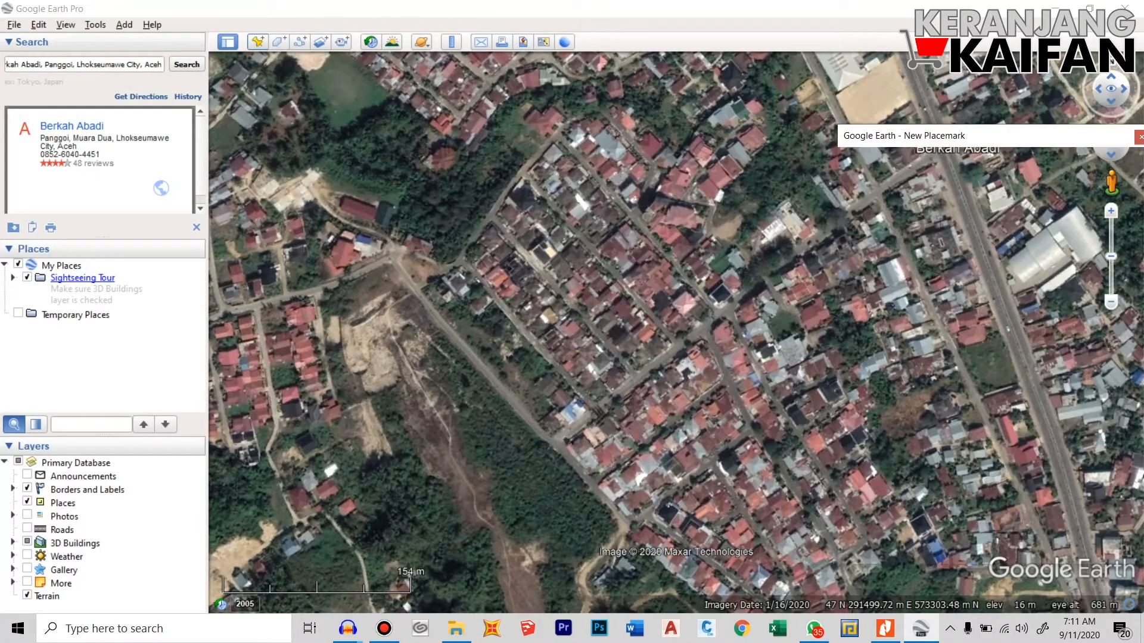
pyautogui.moveTo(680, 319); pyautogui.dragTo(501, 262)
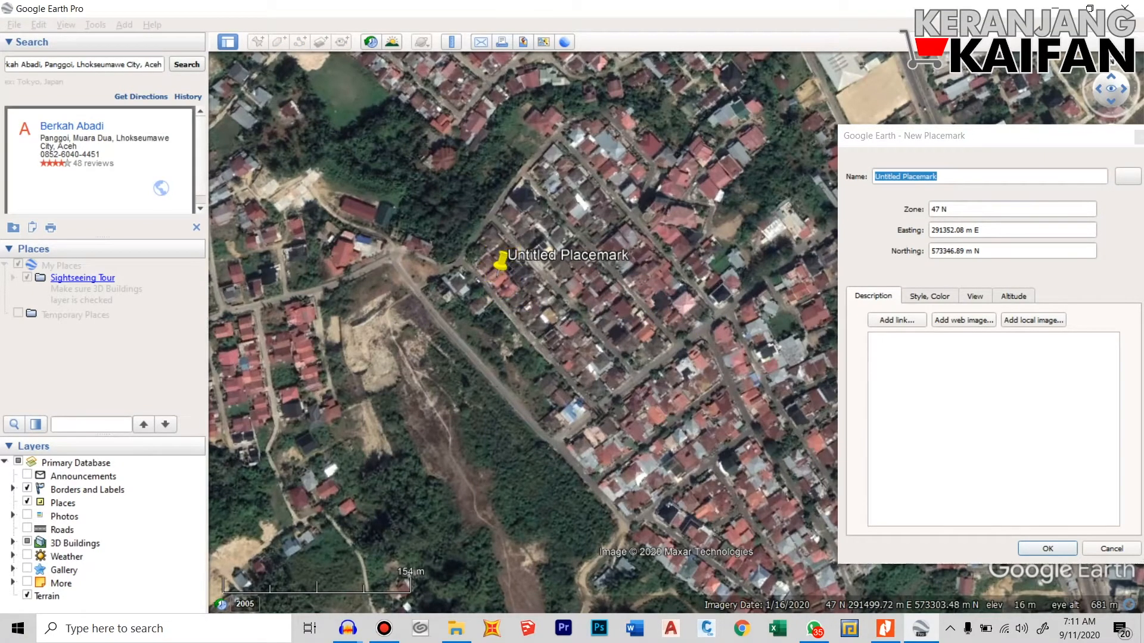
pyautogui.moveTo(958, 177); pyautogui.dragTo(872, 176)
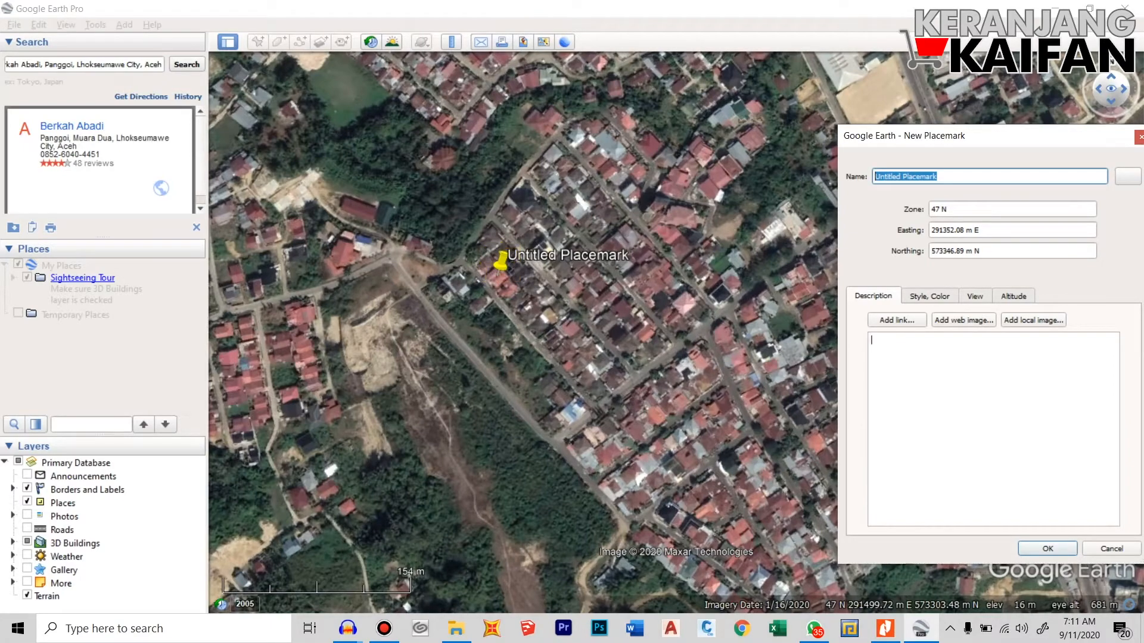
pyautogui.write('Ruma')
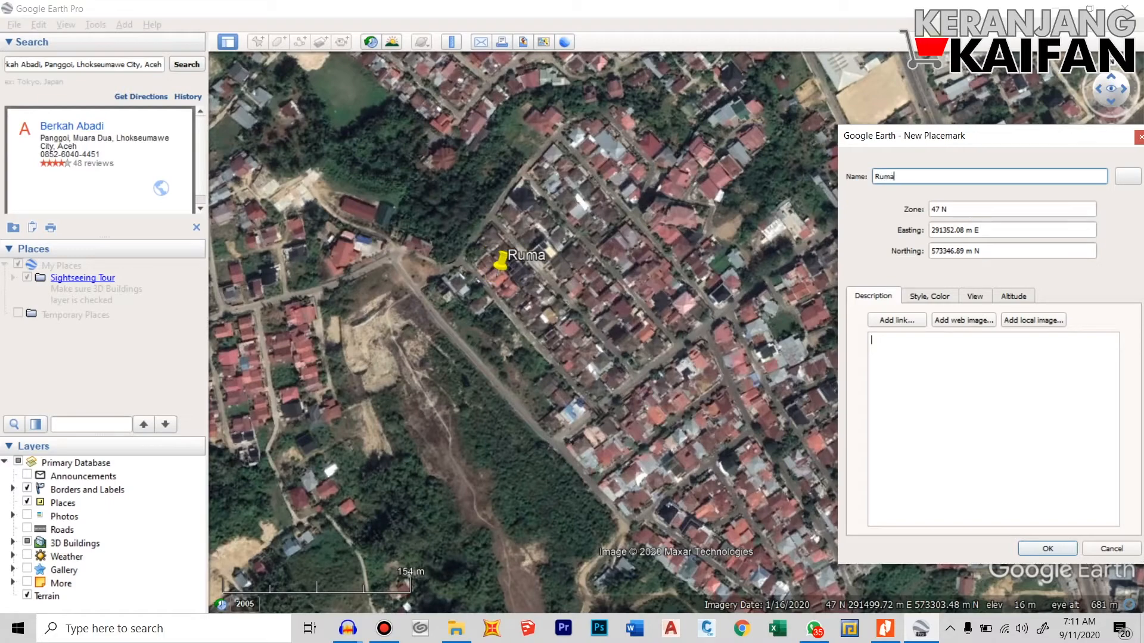
pyautogui.write('hku')
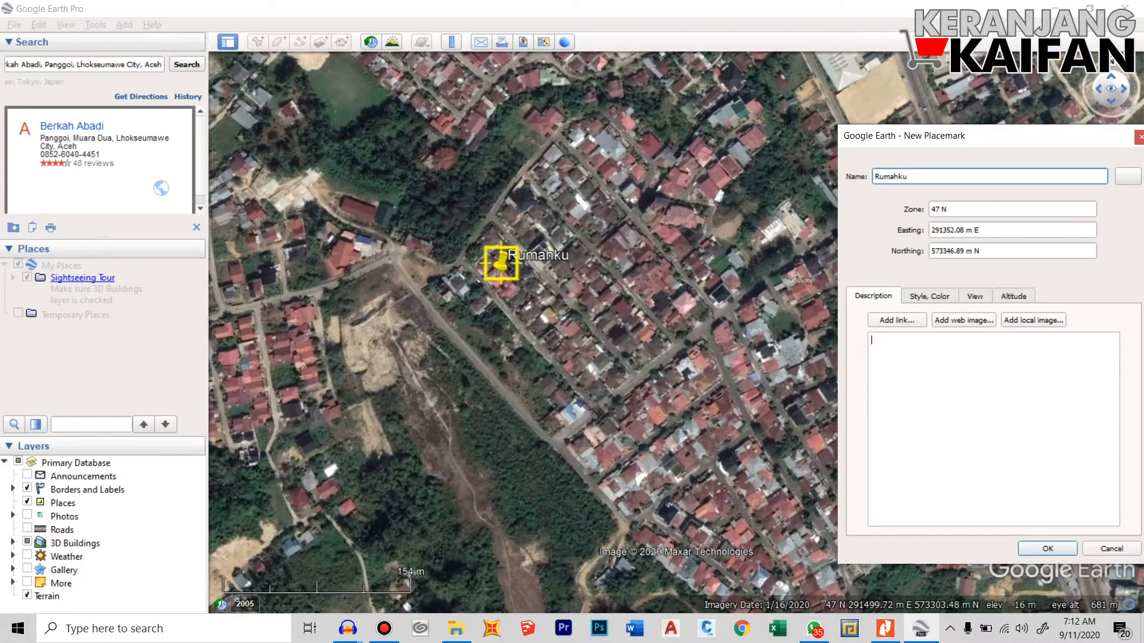
pyautogui.click(1127, 176)
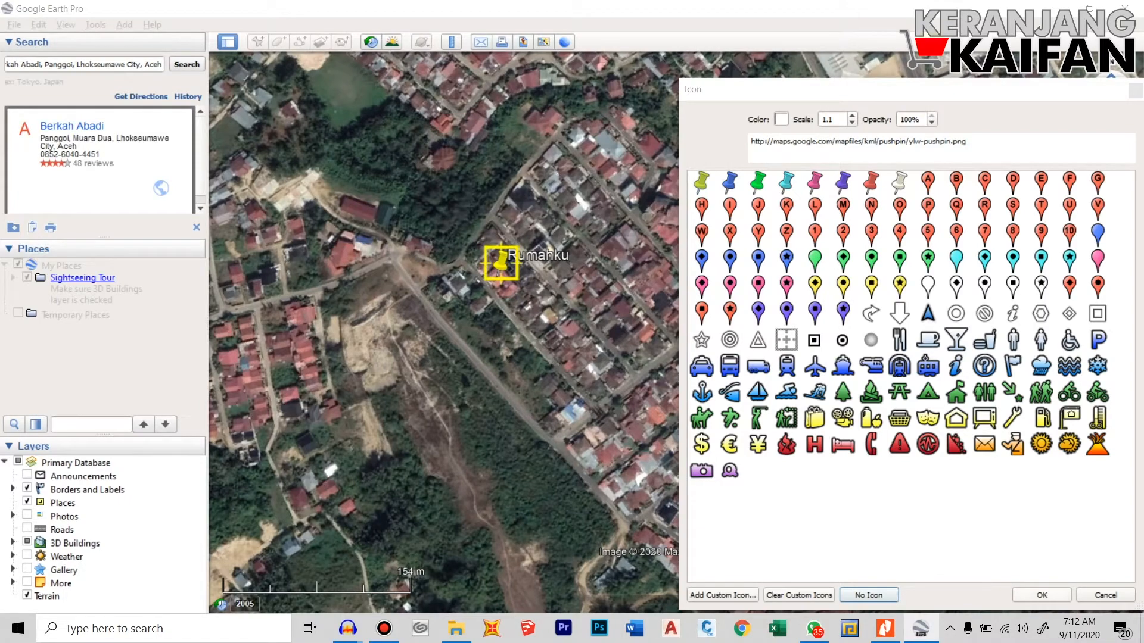
pyautogui.press('Escape')
pyautogui.click(1048, 548)
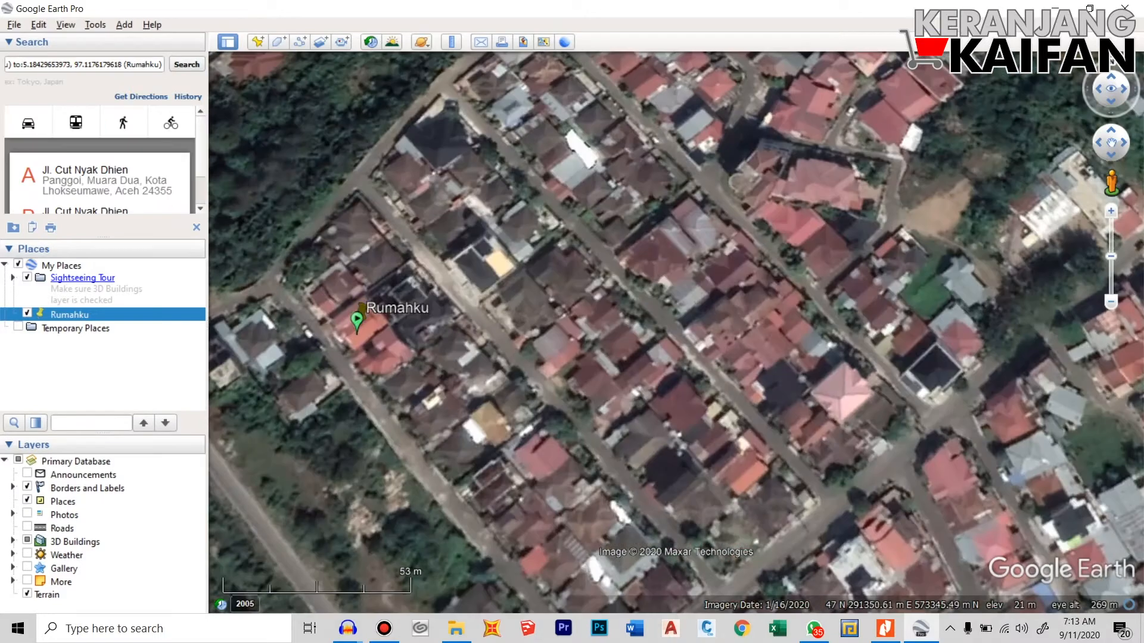
# Examine the streets between the Rumahku placemark and the main road to the east at several scales.
pyautogui.scroll(-3, 354, 332)
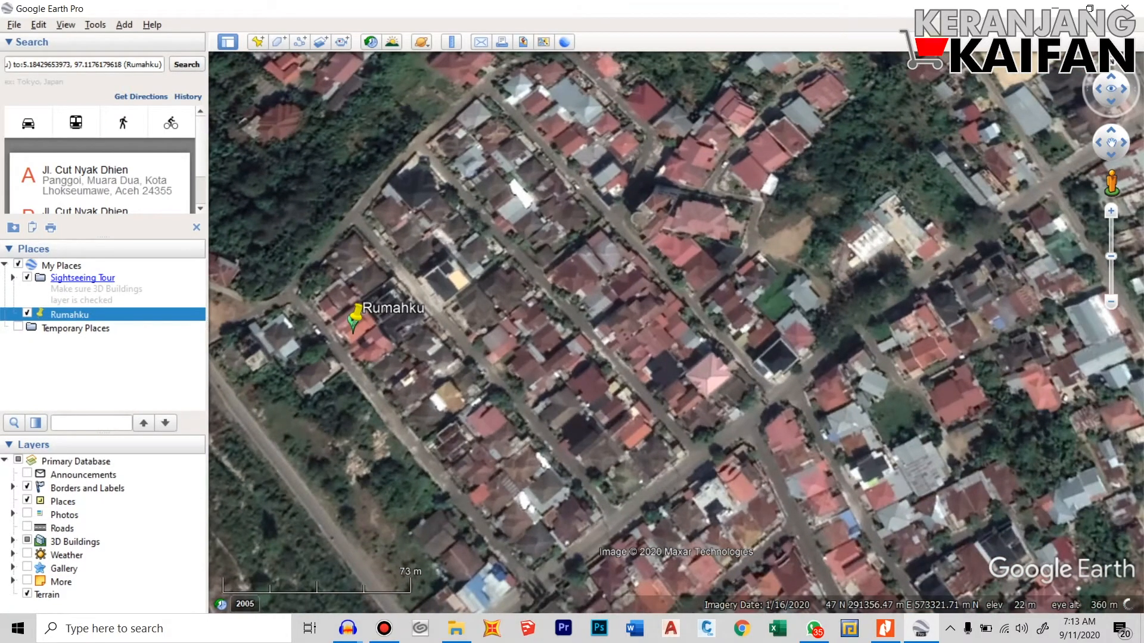
pyautogui.scroll(1, 361, 387)
pyautogui.scroll(-2, 352, 381)
pyautogui.scroll(1, 328, 375)
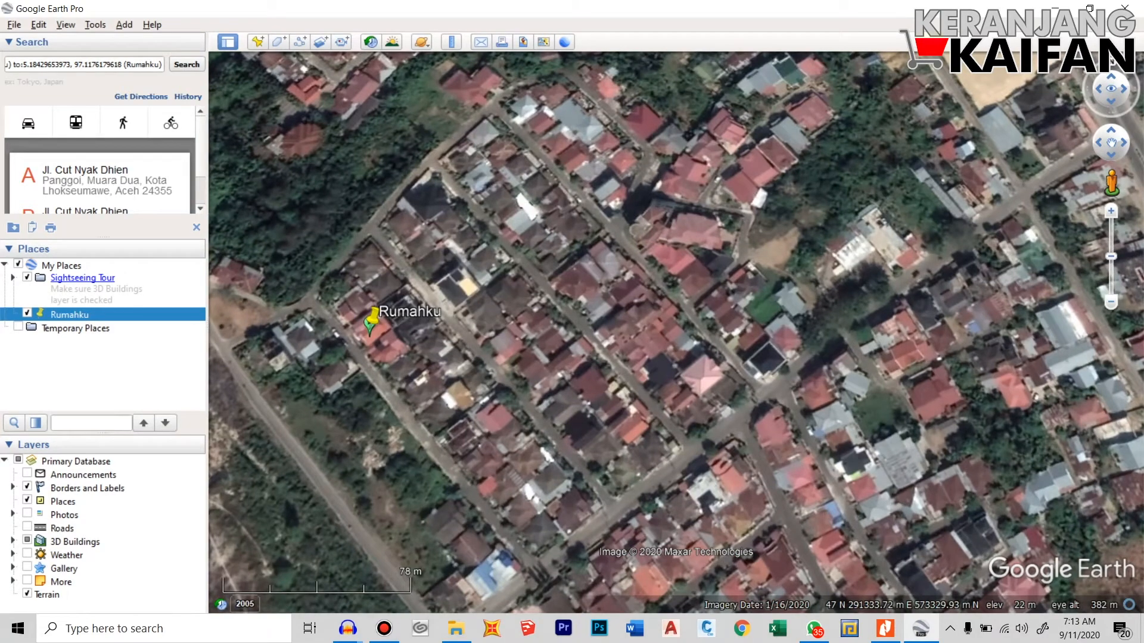
pyautogui.scroll(-3, 322, 351)
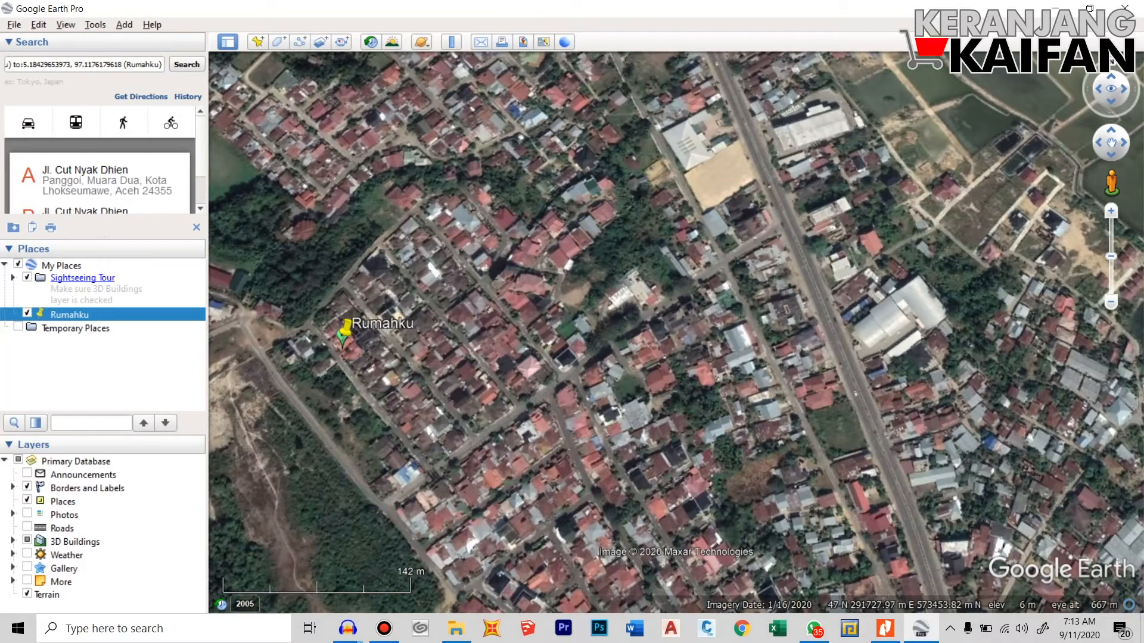
pyautogui.scroll(1, 786, 226)
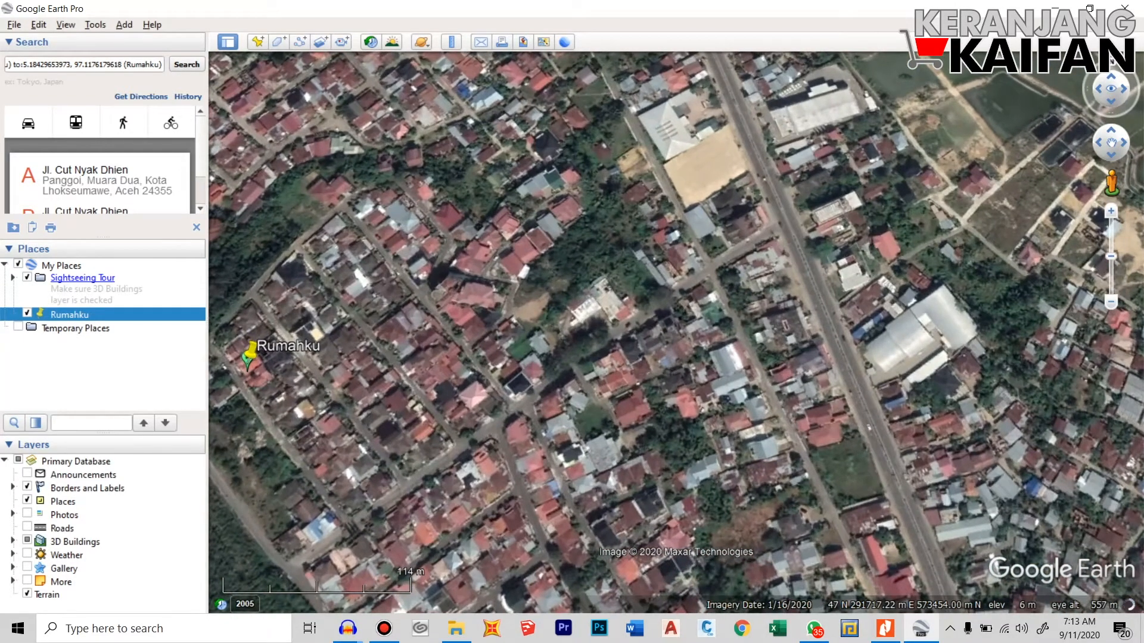
pyautogui.scroll(1, 786, 227)
pyautogui.scroll(1, 787, 208)
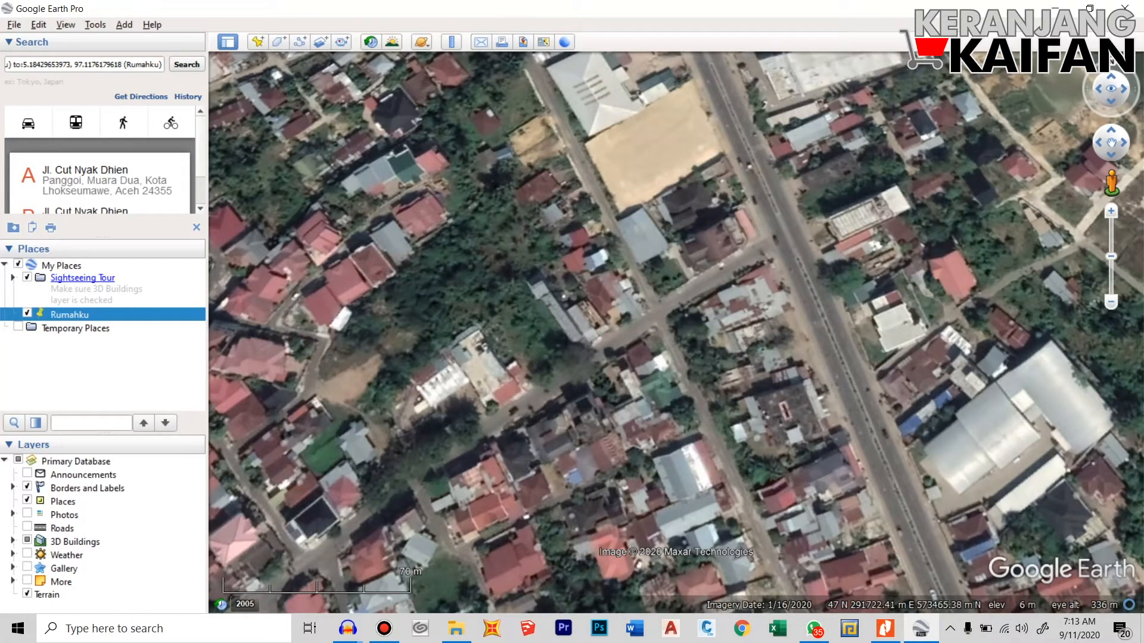
pyautogui.scroll(-3, 810, 223)
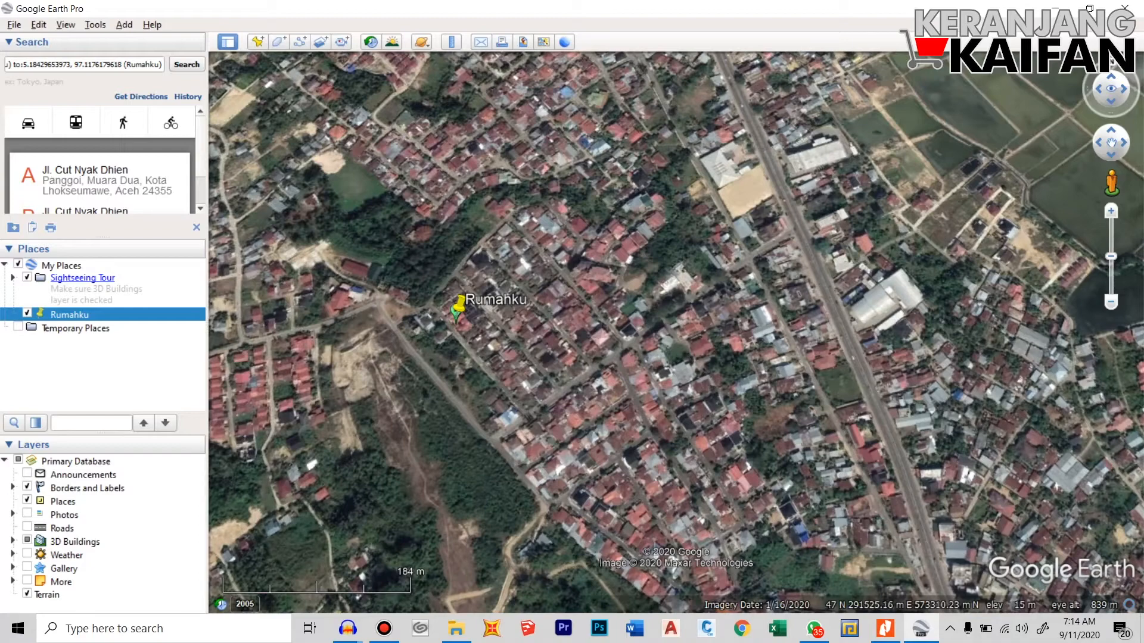
pyautogui.scroll(1, 471, 307)
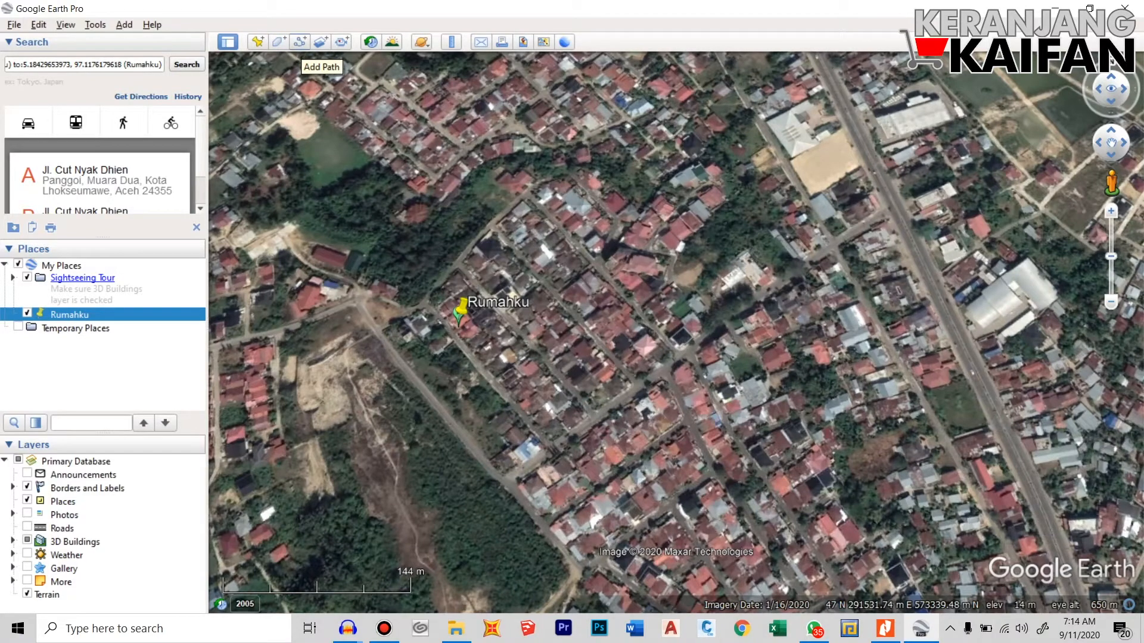
# Start a new path named Jarak dari Rumahku ke Jalan Banda Aceh - Medan.
pyautogui.click(300, 42)
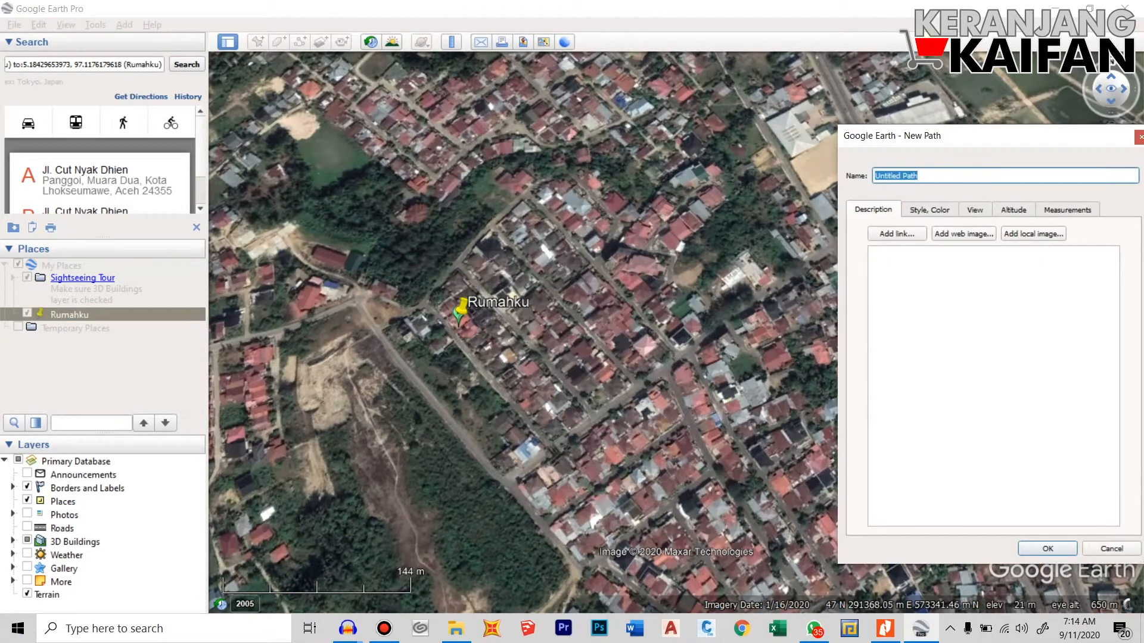
pyautogui.moveTo(921, 176); pyautogui.dragTo(873, 175)
pyautogui.write('Jarak Dar')
pyautogui.press('BackSpace')
pyautogui.press('BackSpace')
pyautogui.press('BackSpace')
pyautogui.write('dari Rumahk')
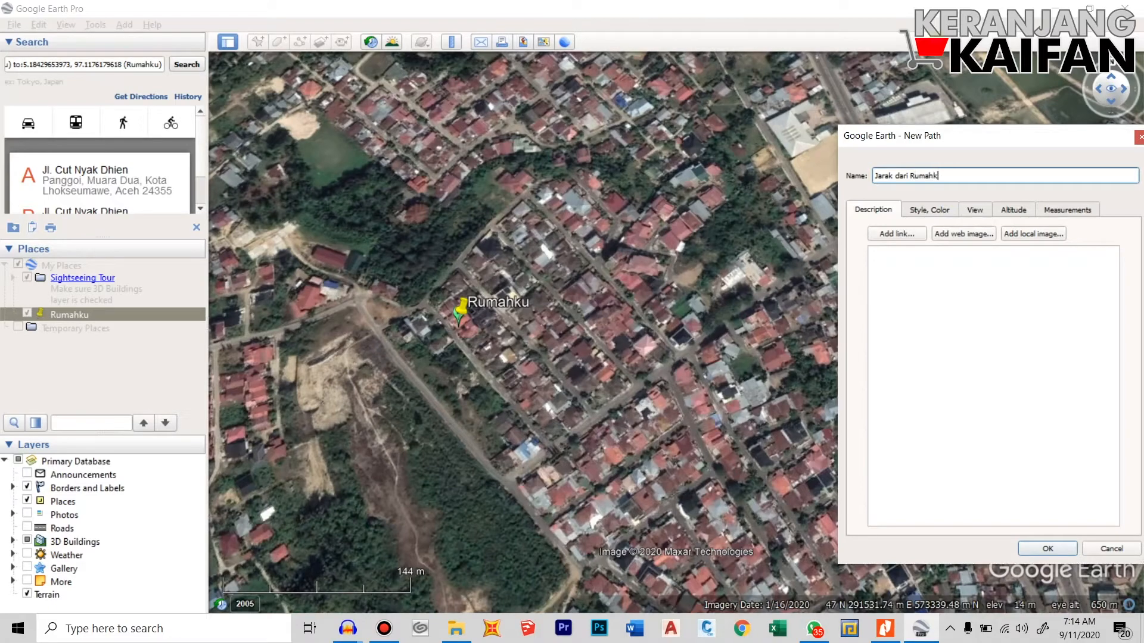
pyautogui.write('u ke Jalan Banda Aceh - Medan')
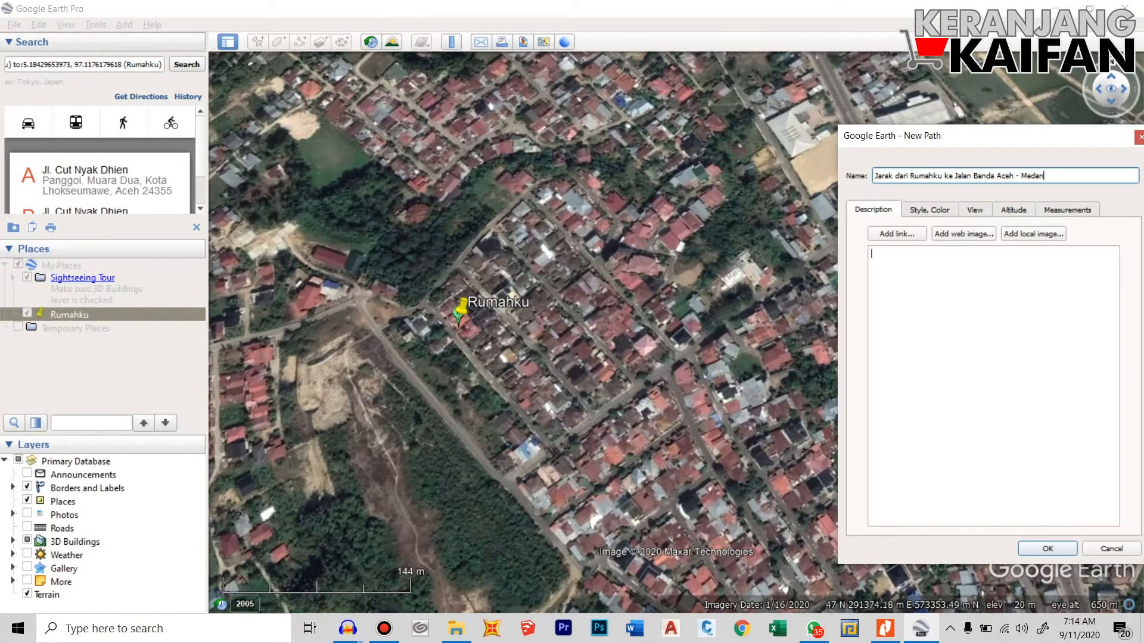
# Begin the path at the Rumahku placemark and run it to the street in front of the house.
pyautogui.scroll(1, 470, 314)
pyautogui.scroll(4, 470, 314)
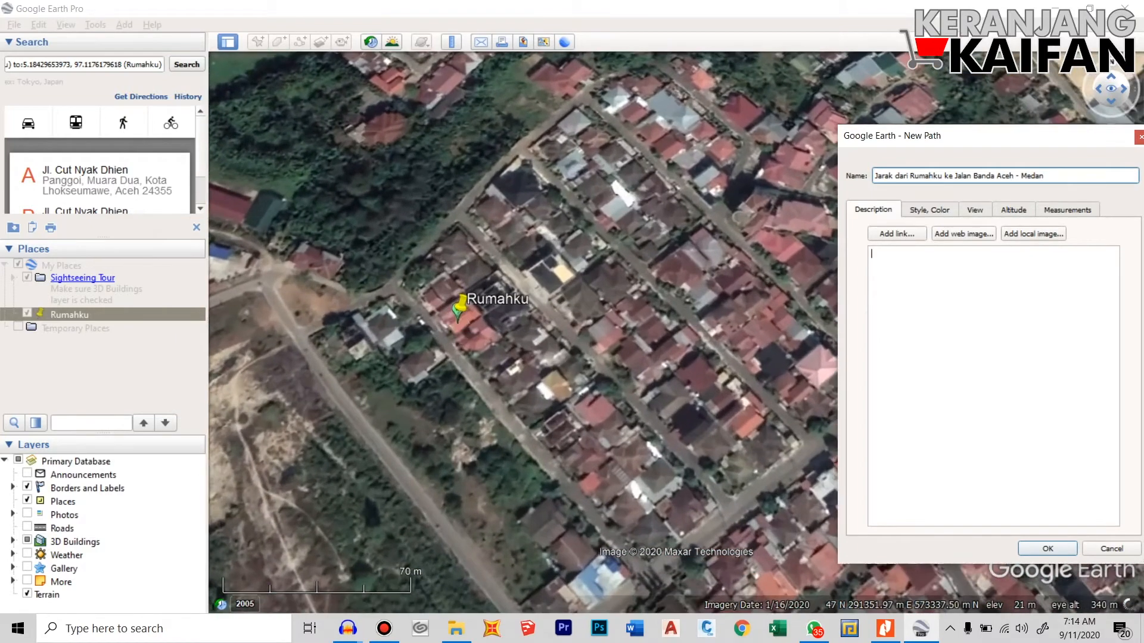
pyautogui.scroll(2, 457, 330)
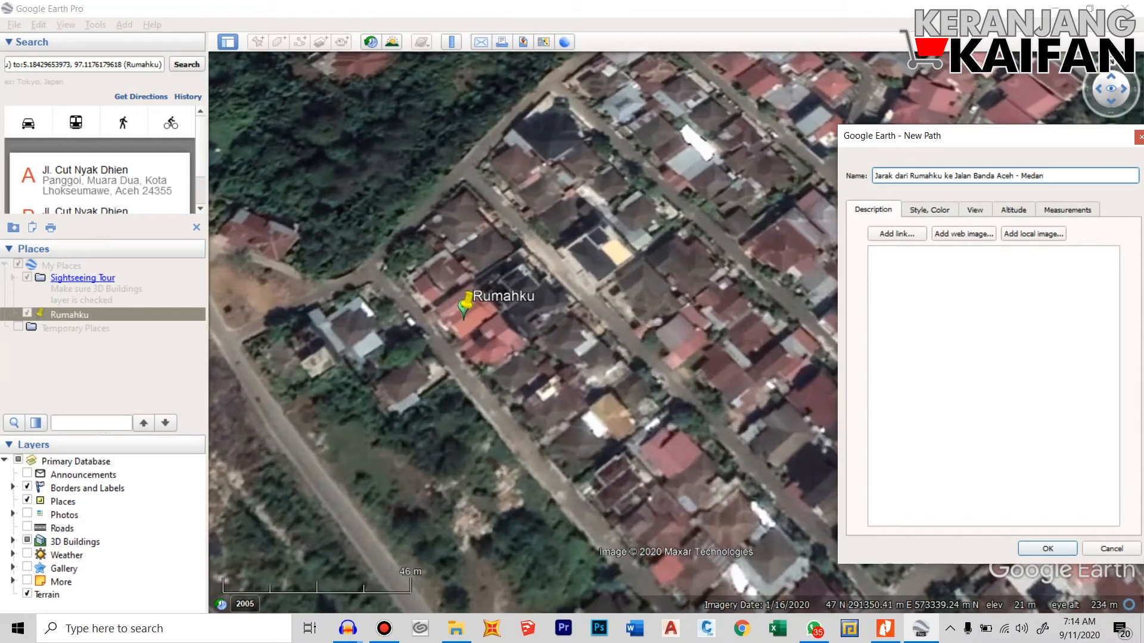
pyautogui.scroll(2, 464, 307)
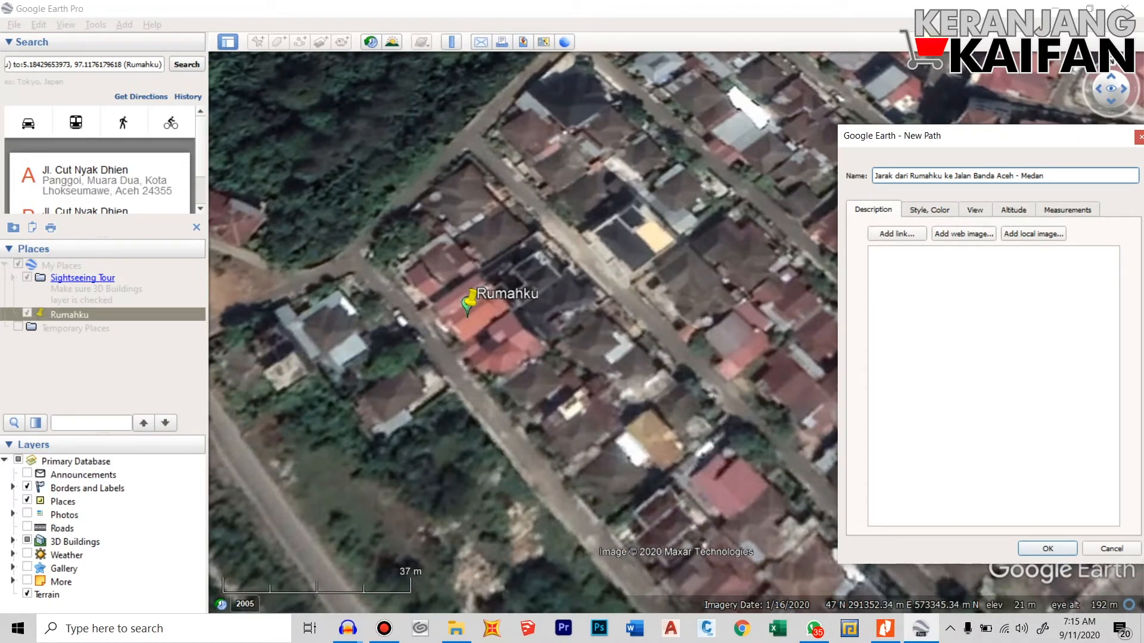
pyautogui.click(468, 307)
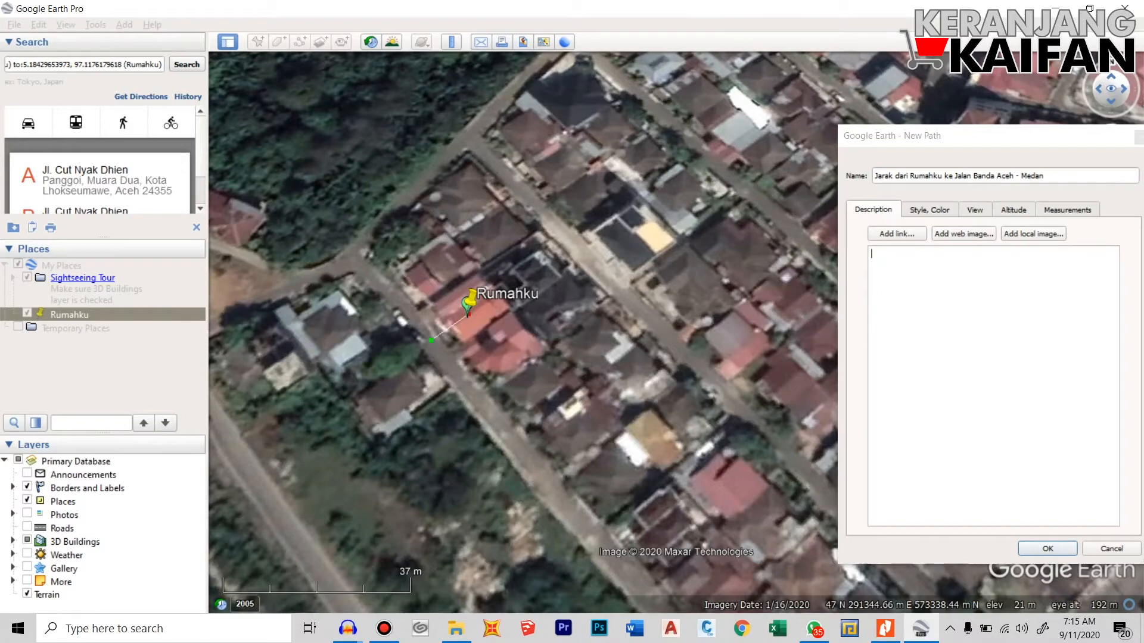
pyautogui.scroll(-3, 334, 263)
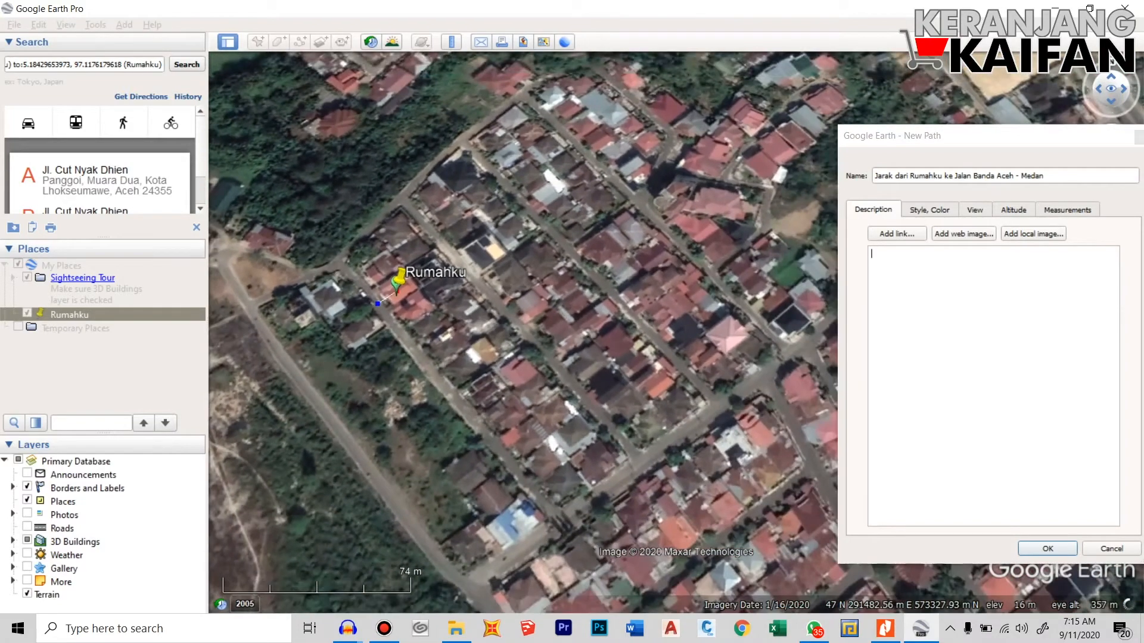
# Move the path dialog clear of the map controls and extend the path southeast along the street to the cross-street junction.
pyautogui.click(988, 136)
pyautogui.moveTo(989, 136); pyautogui.dragTo(922, 109)
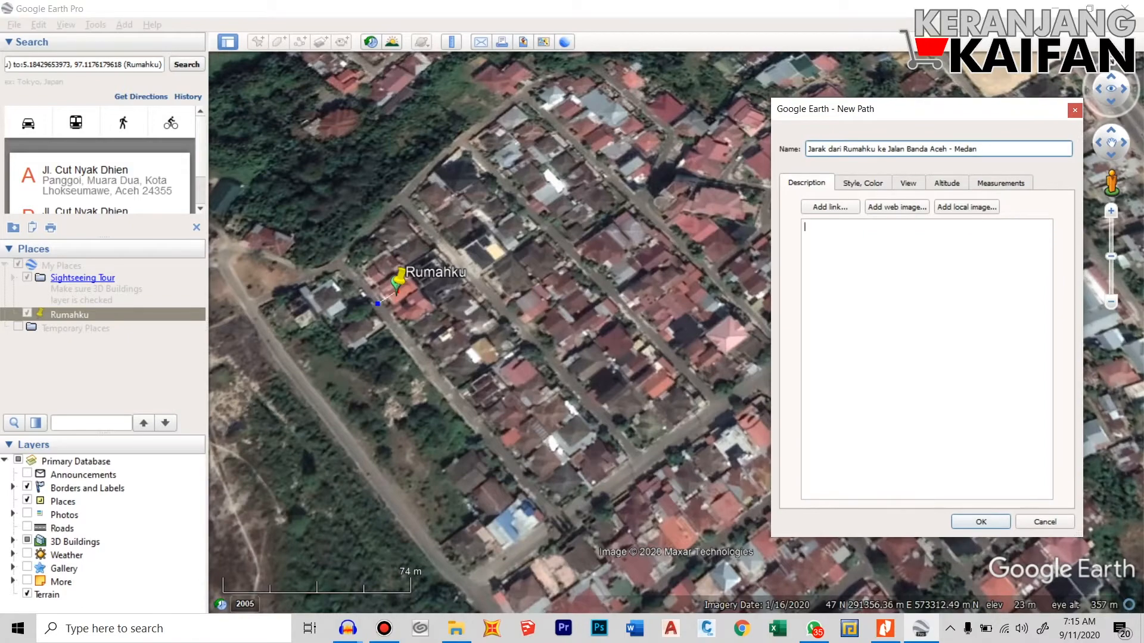
pyautogui.scroll(2, 377, 358)
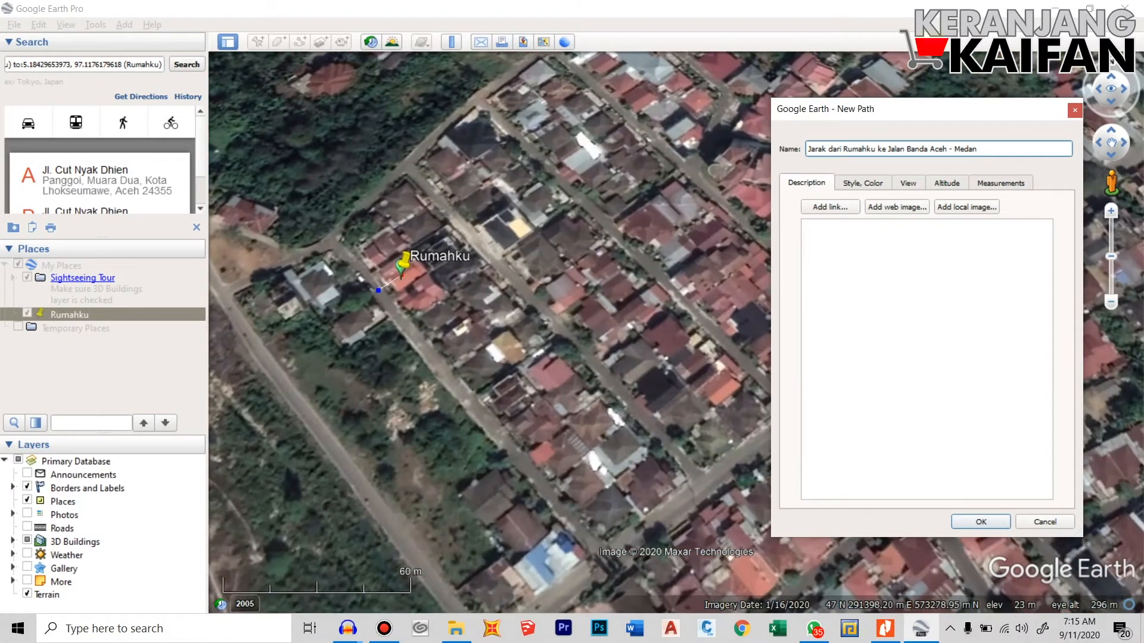
pyautogui.click(502, 442)
pyautogui.click(565, 513)
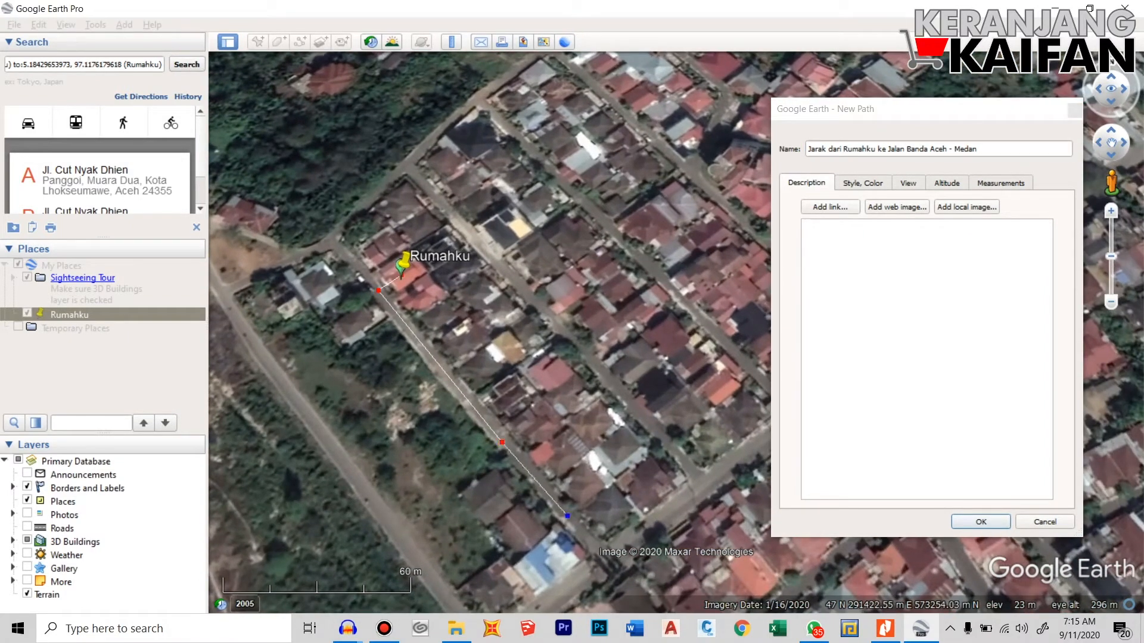
pyautogui.scroll(-2, 493, 462)
pyautogui.scroll(2, 450, 463)
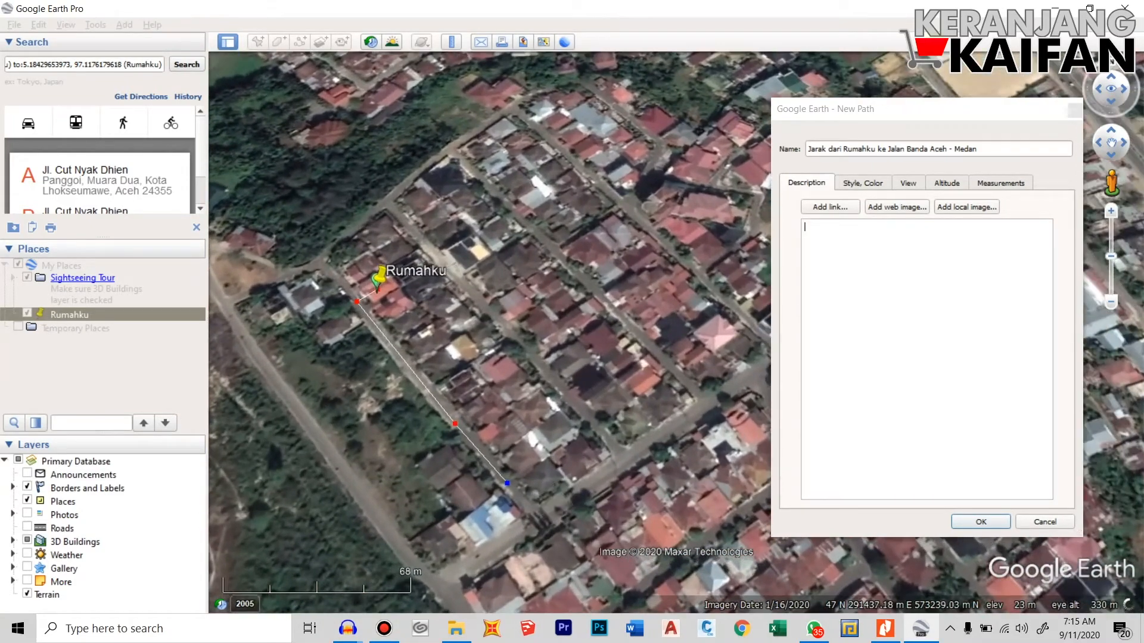
pyautogui.click(538, 520)
pyautogui.scroll(-3, 478, 449)
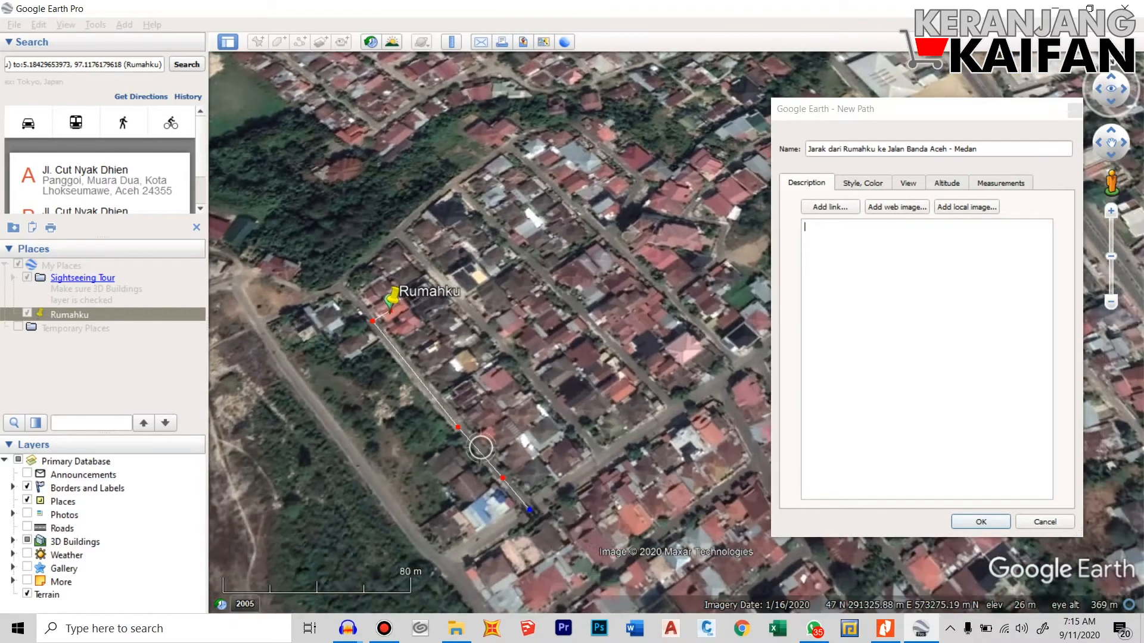
# Extend the path northeast along the cross street from the junction to Jalan Banda Aceh - Medan.
pyautogui.scroll(1, 661, 300)
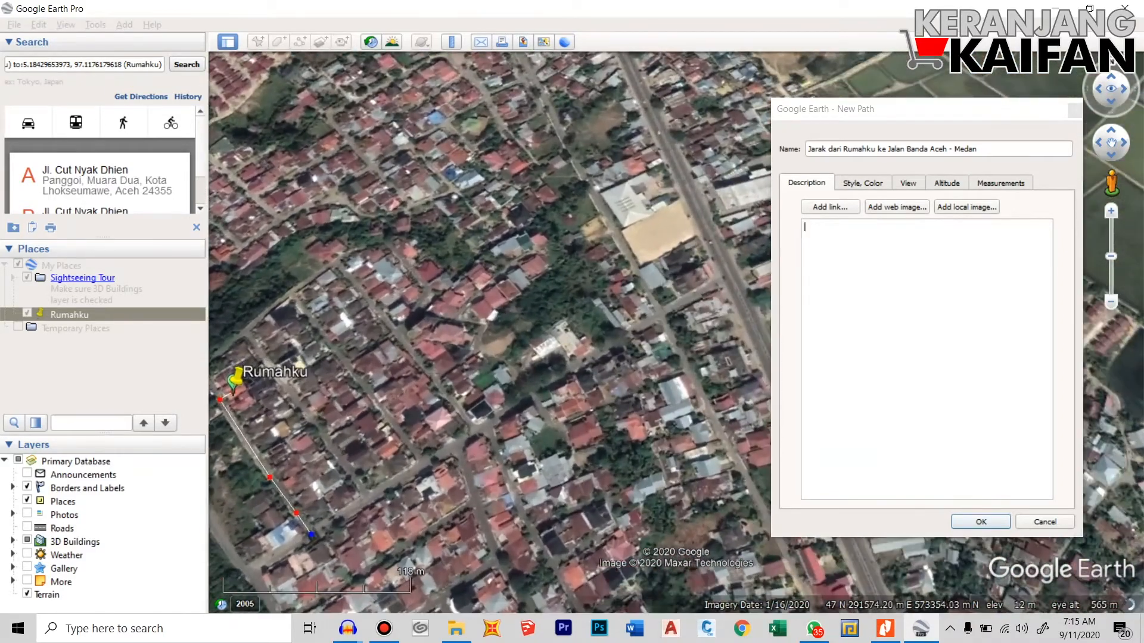
pyautogui.click(499, 415)
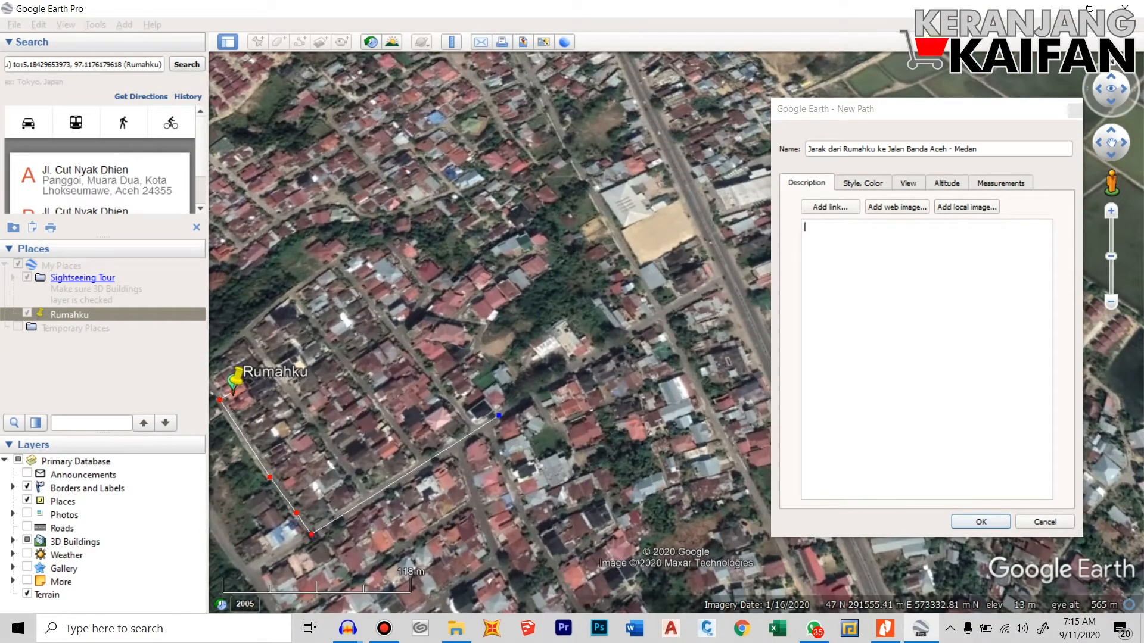
pyautogui.click(629, 334)
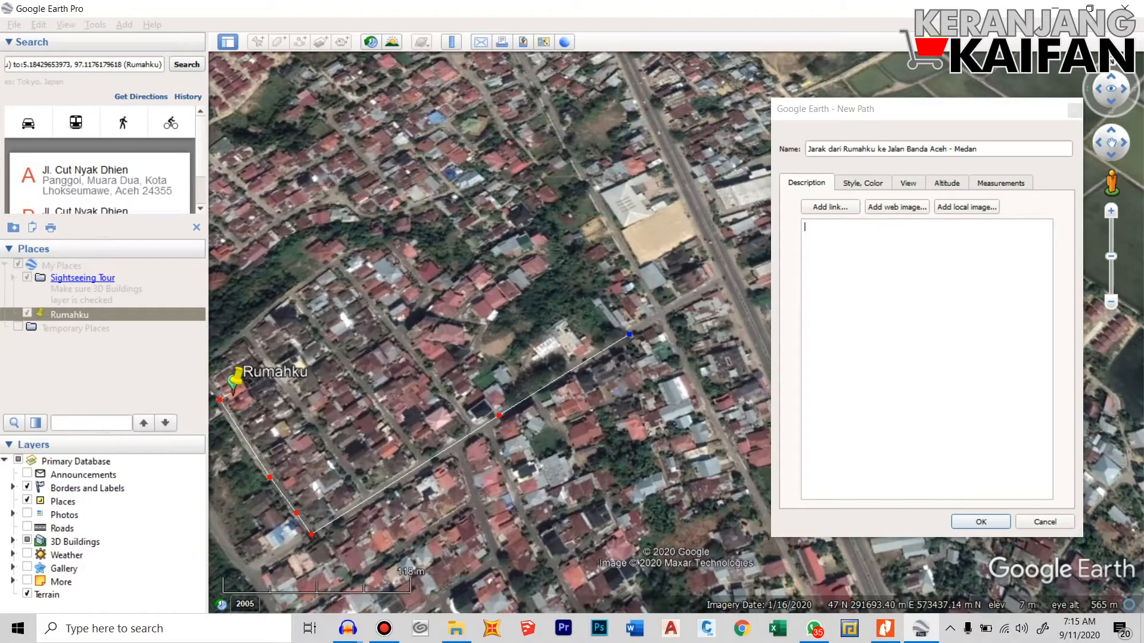
pyautogui.click(692, 299)
pyautogui.click(730, 277)
# Display the path's length measurement in kilometers.
pyautogui.click(1001, 183)
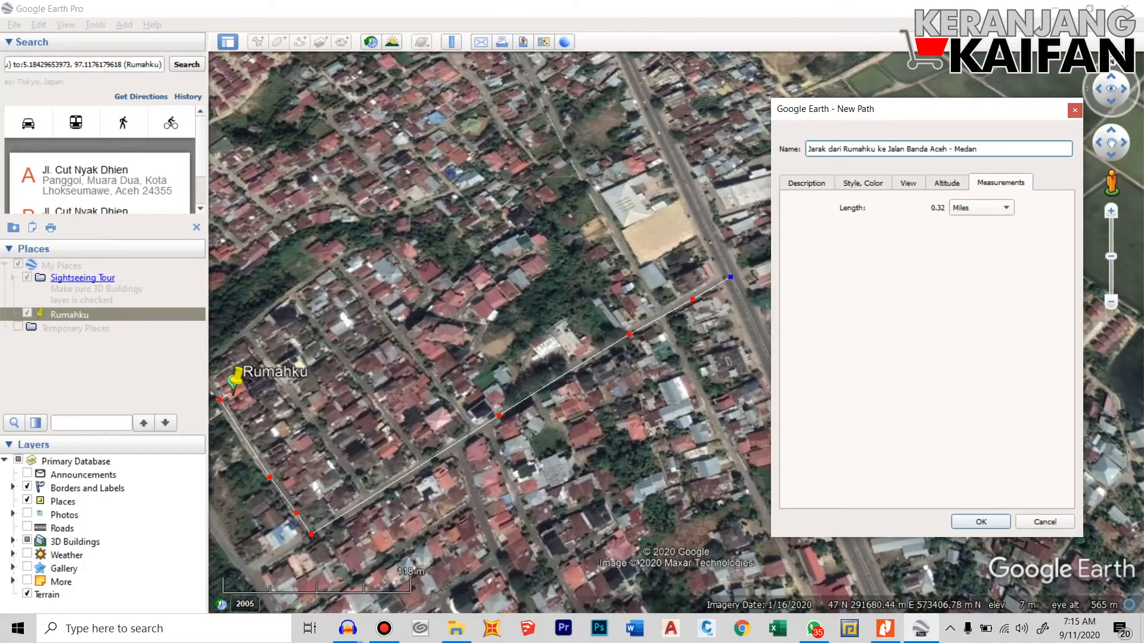
pyautogui.click(981, 207)
pyautogui.click(977, 148)
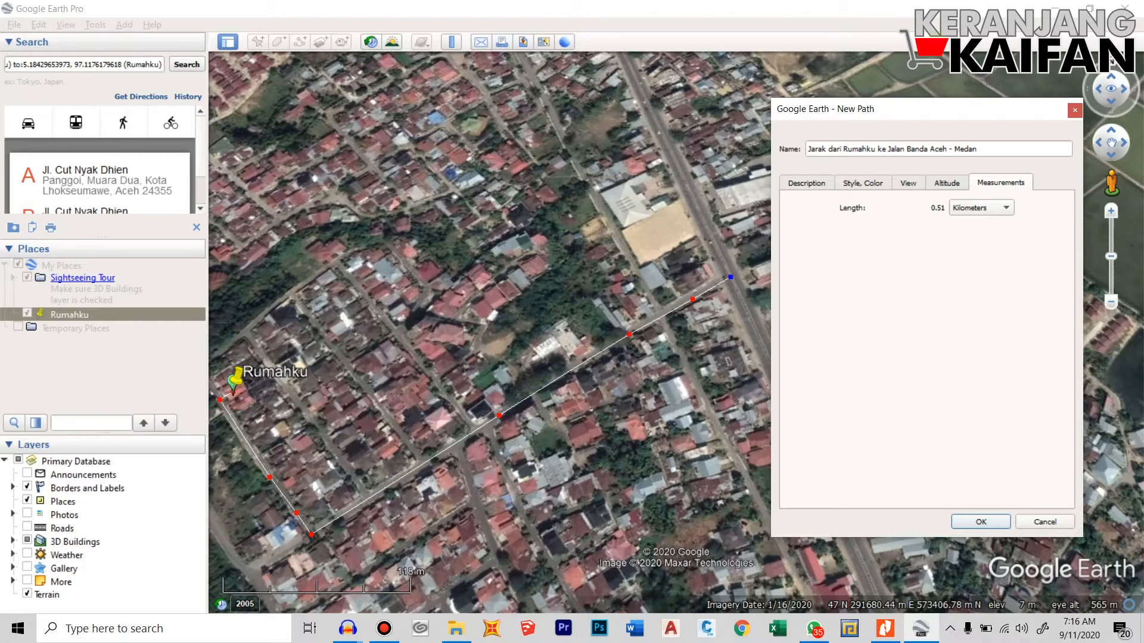
# Set the path's line color to red (#ff0000).
pyautogui.click(862, 183)
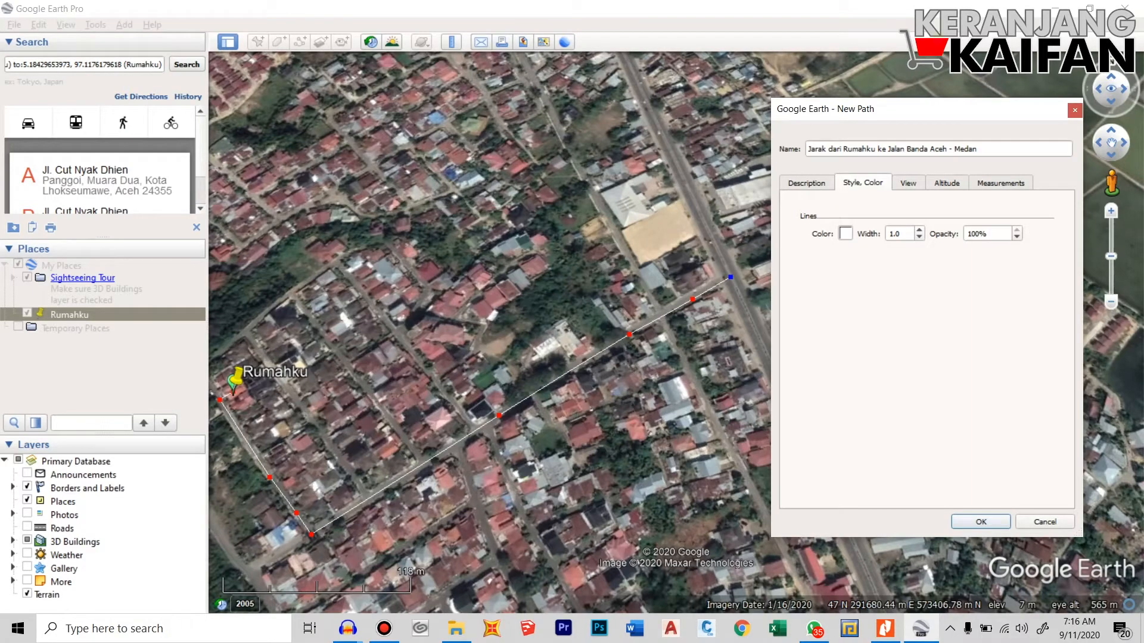
pyautogui.click(846, 233)
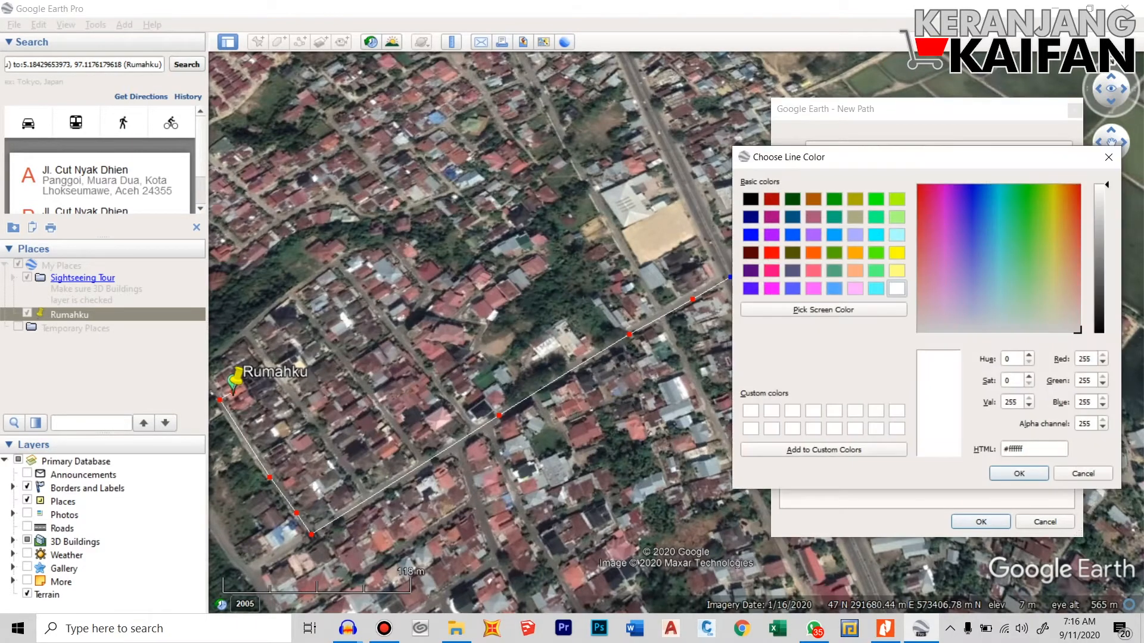
pyautogui.click(771, 252)
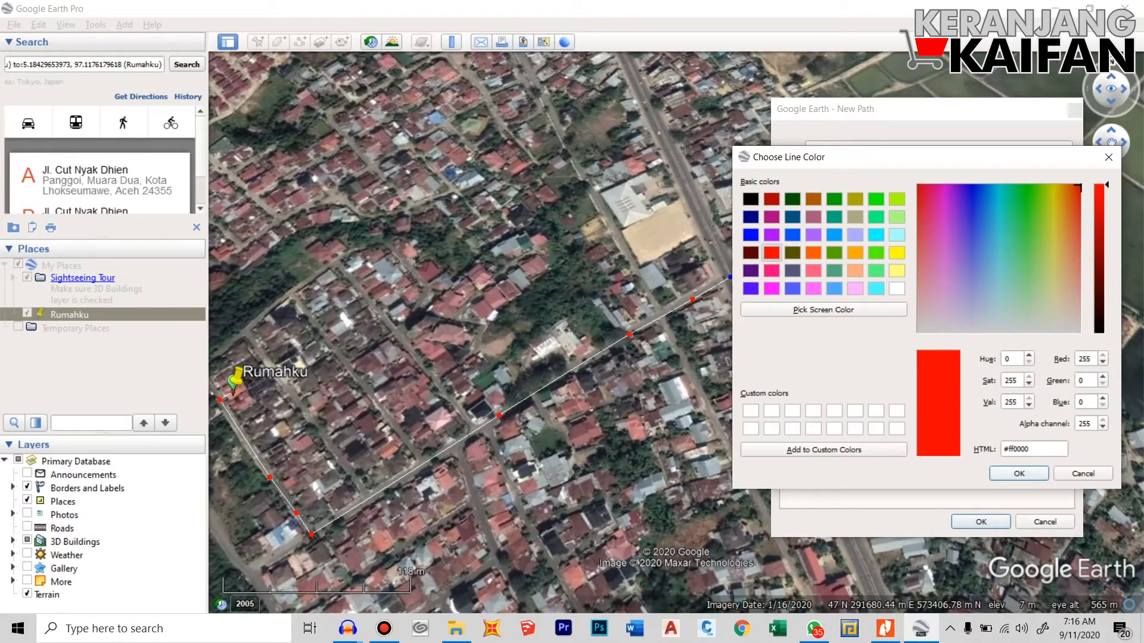
pyautogui.click(1018, 473)
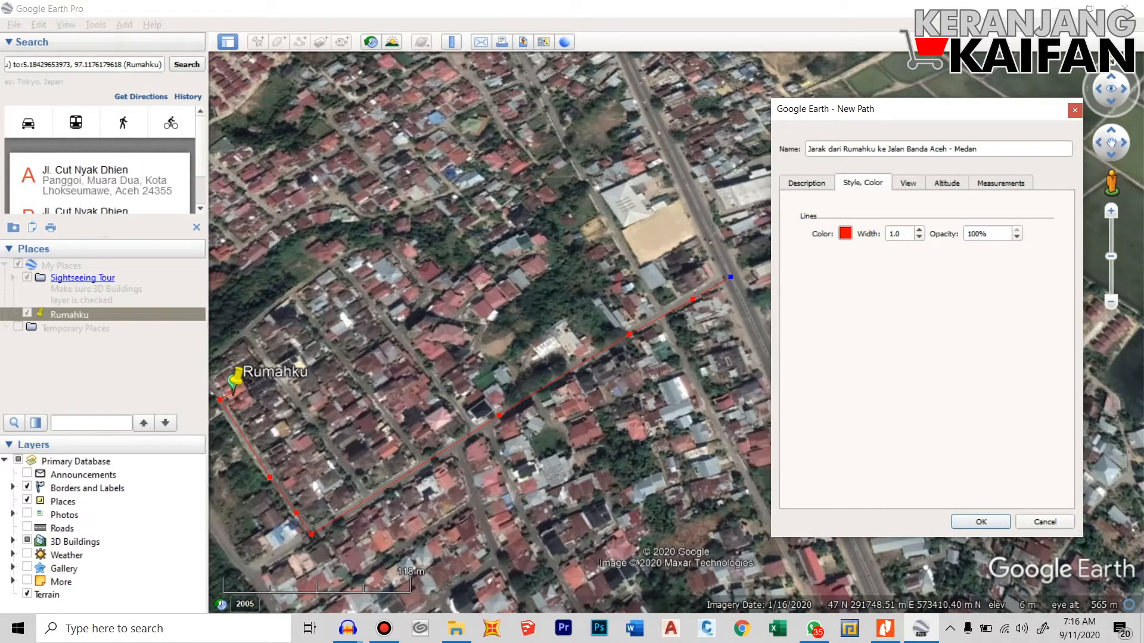
# Set the path's line width to 5 and save the path.
pyautogui.click(919, 230)
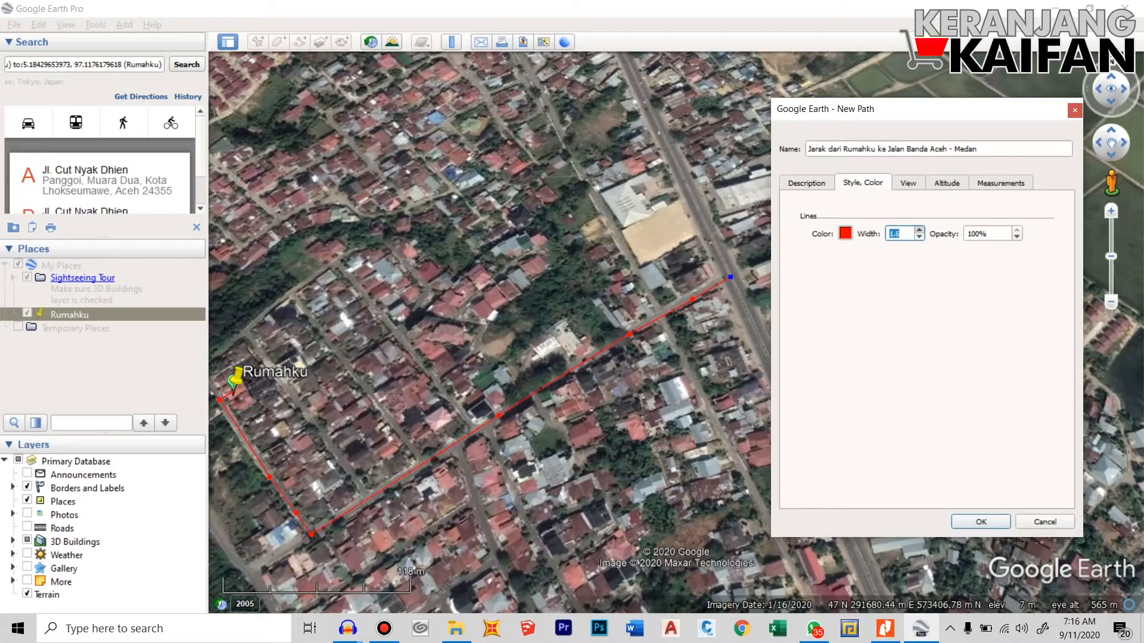
pyautogui.click(919, 229)
pyautogui.click(919, 229)
pyautogui.click(919, 229)
pyautogui.click(919, 230)
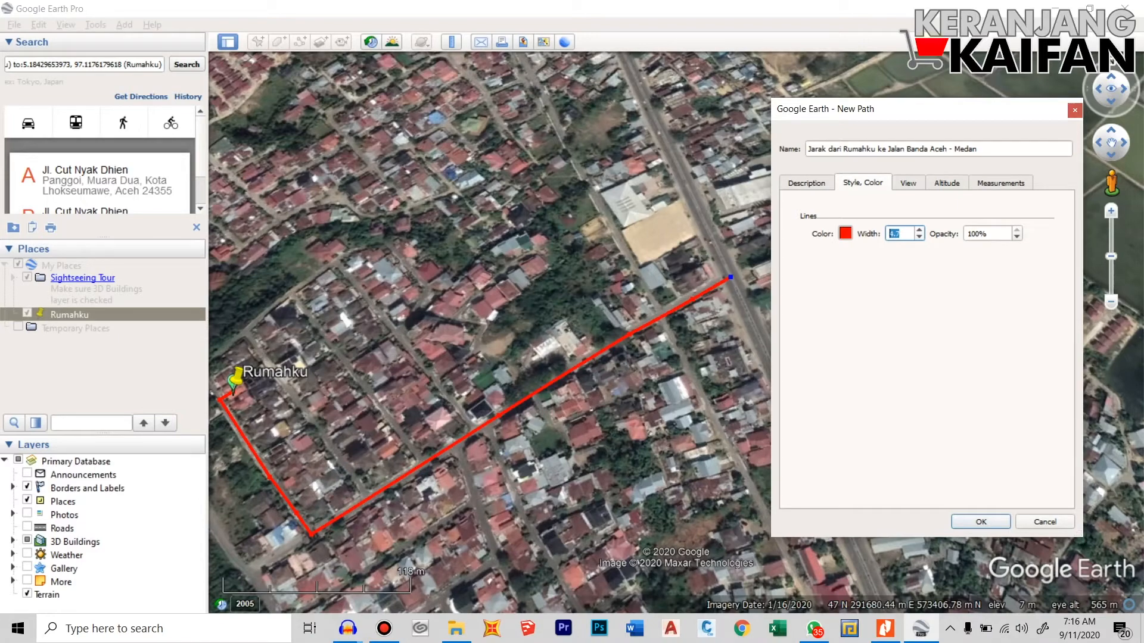
pyautogui.write('5')
pyautogui.press('Return')
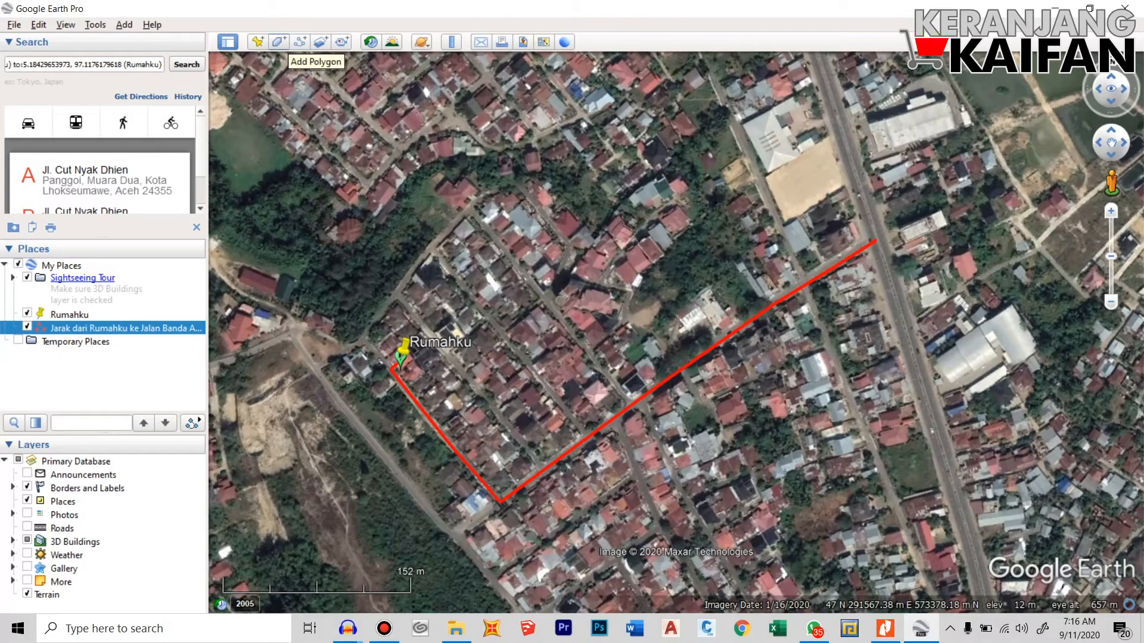
pyautogui.click(278, 42)
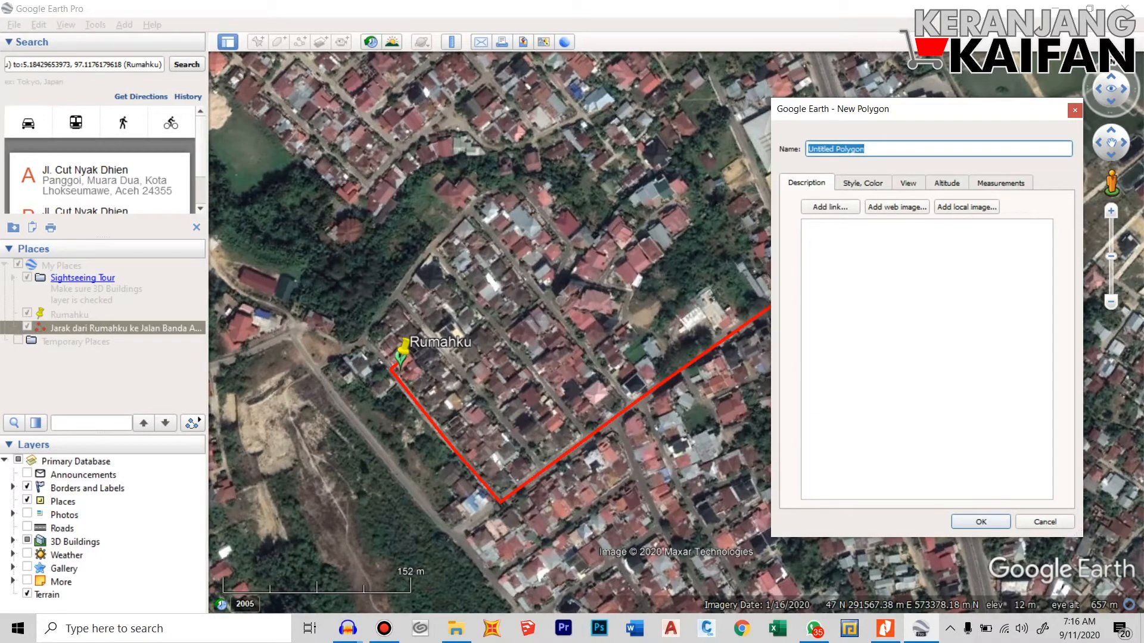
pyautogui.write('Luasan rumah komplek')
pyautogui.press('Return')
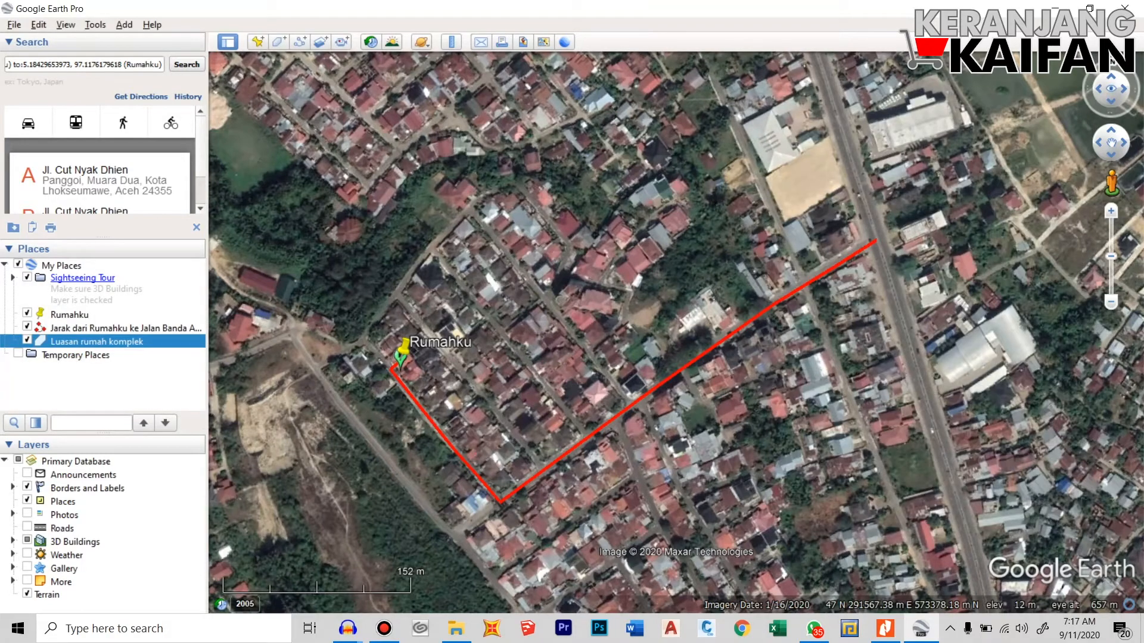
pyautogui.rightClick(119, 341)
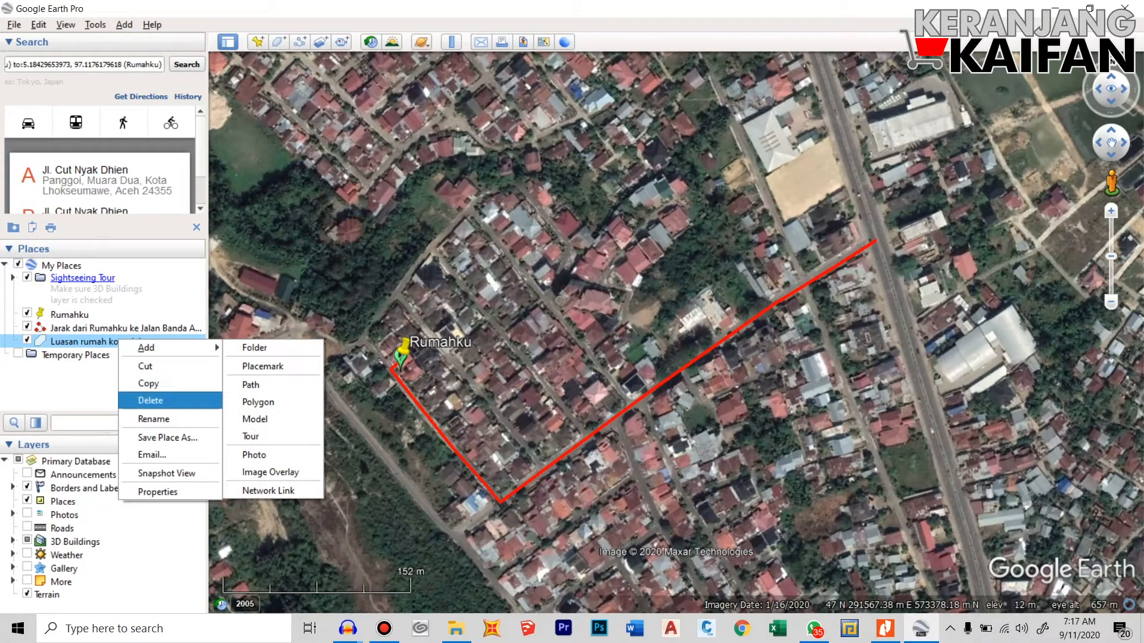
pyautogui.click(157, 400)
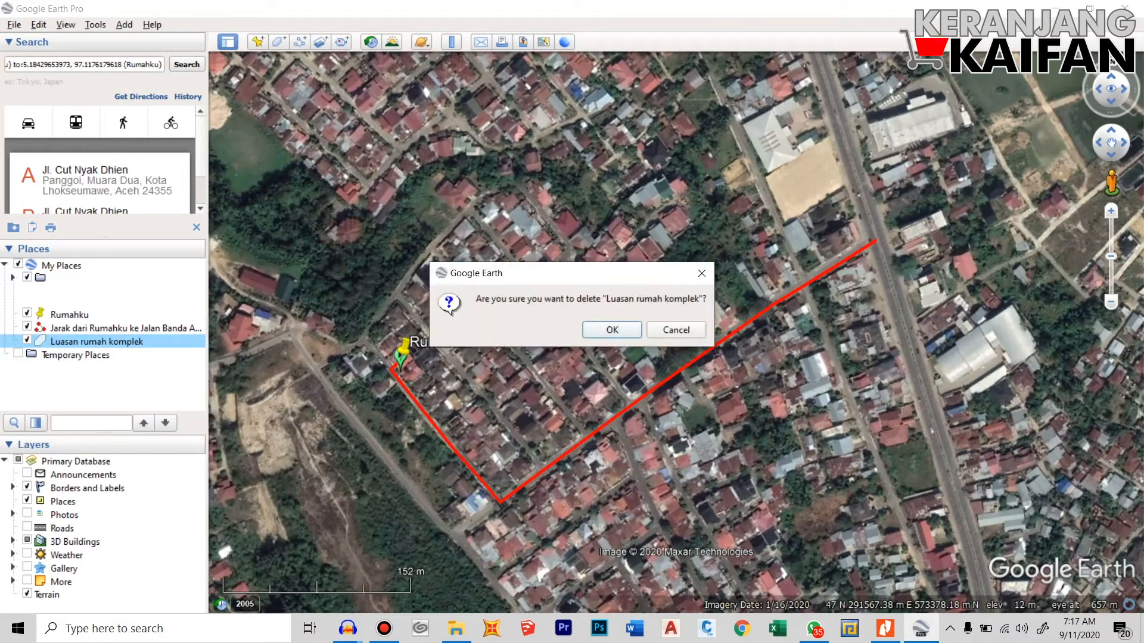
pyautogui.press('Return')
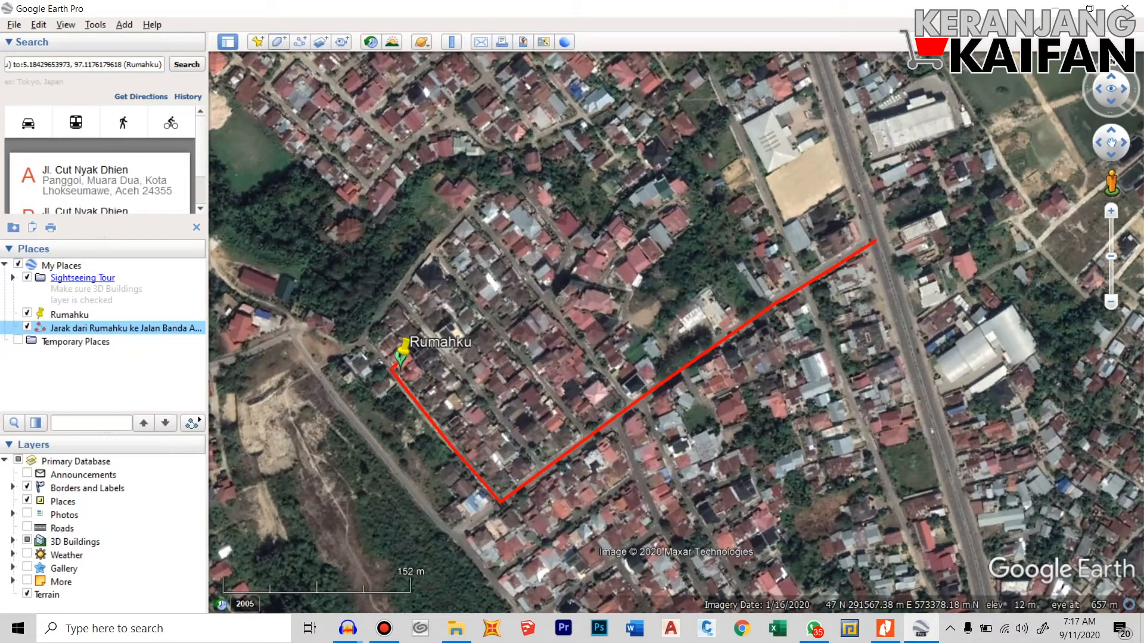
# Start a new polygon named Luasan Rumah Komplek and move its dialog clear of the houses around the Rumahku placemark.
pyautogui.click(278, 42)
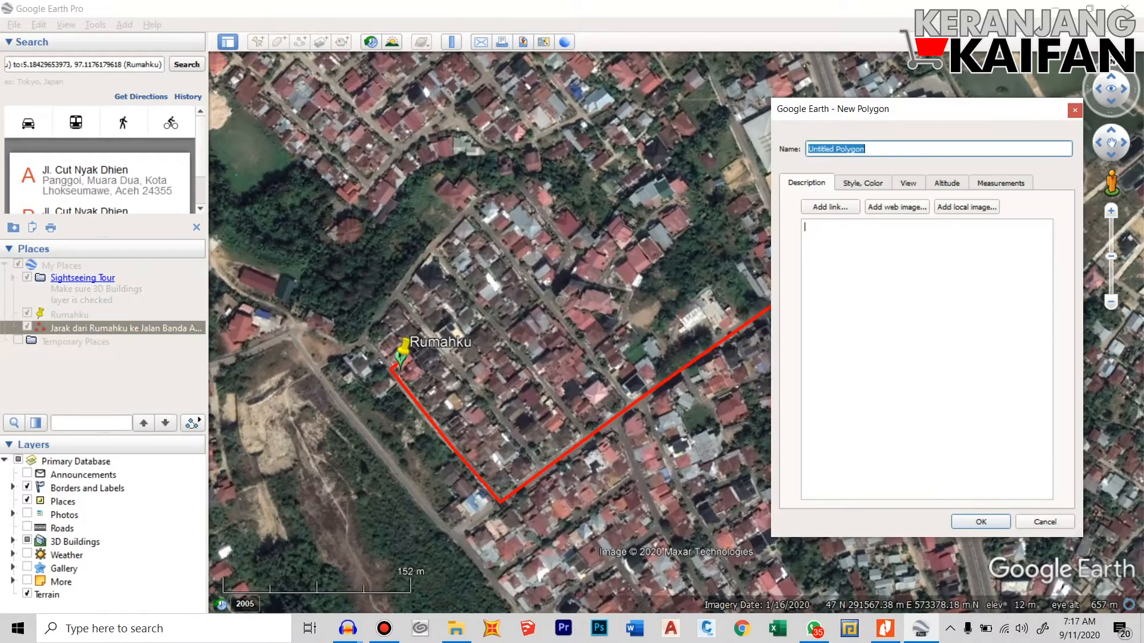
pyautogui.write('Luasan Rumah Komplek')
pyautogui.moveTo(929, 109); pyautogui.dragTo(1032, 105)
pyautogui.scroll(1, 382, 365)
pyautogui.scroll(3, 382, 364)
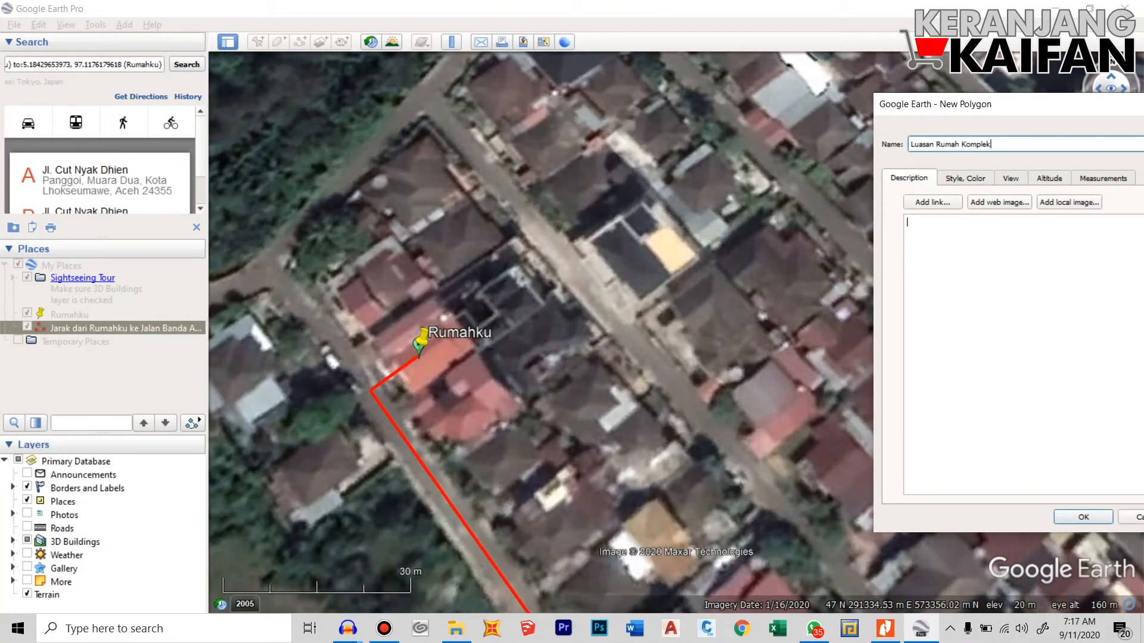
# Outline the row of houses around the Rumahku placemark with the polygon, following the street edge and the rear boundary.
pyautogui.click(322, 293)
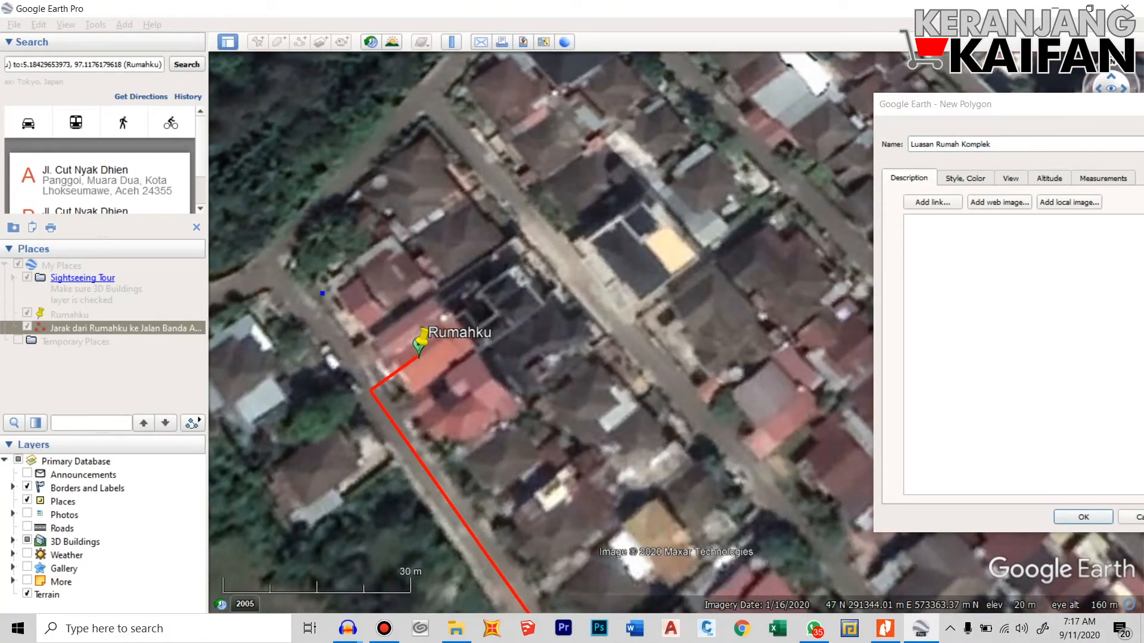
pyautogui.click(445, 307)
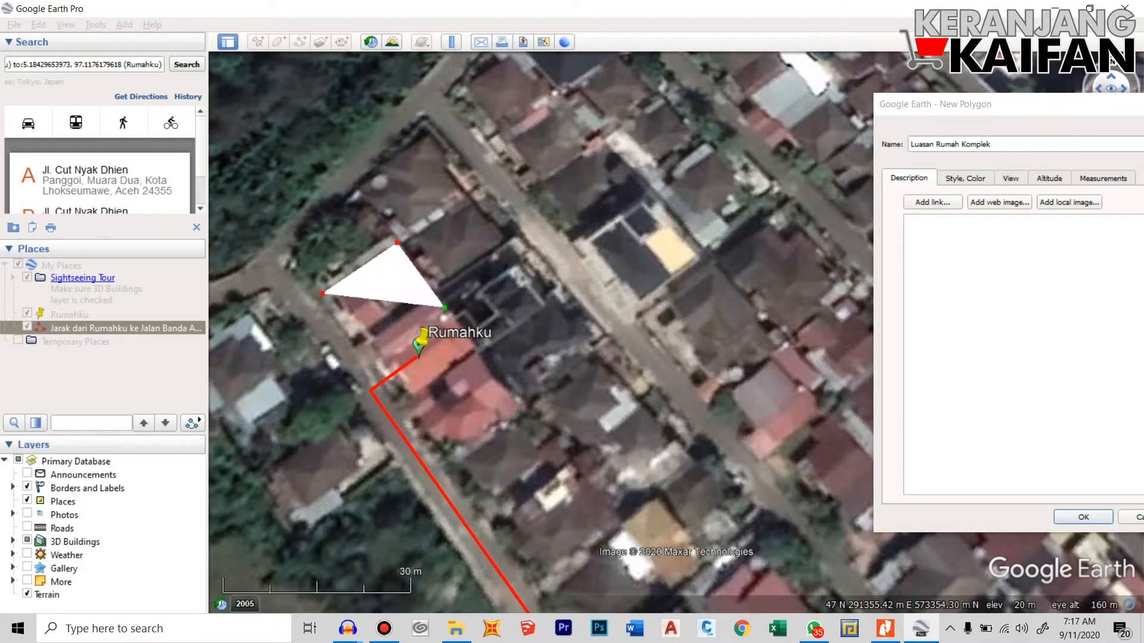
pyautogui.click(486, 370)
pyautogui.click(511, 393)
pyautogui.click(529, 410)
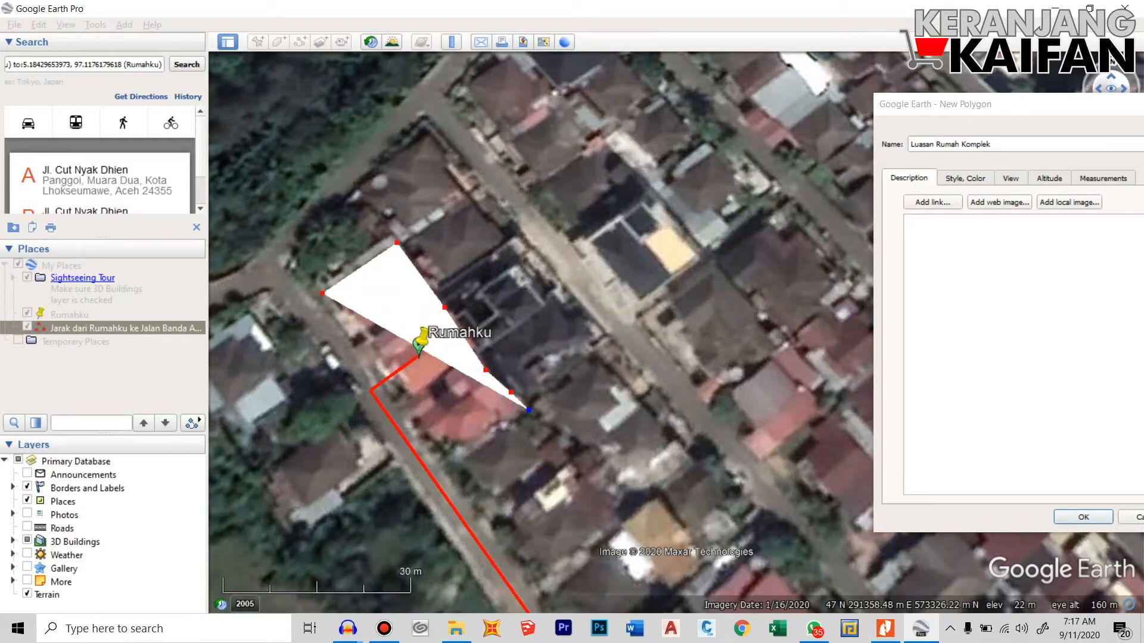
pyautogui.click(441, 465)
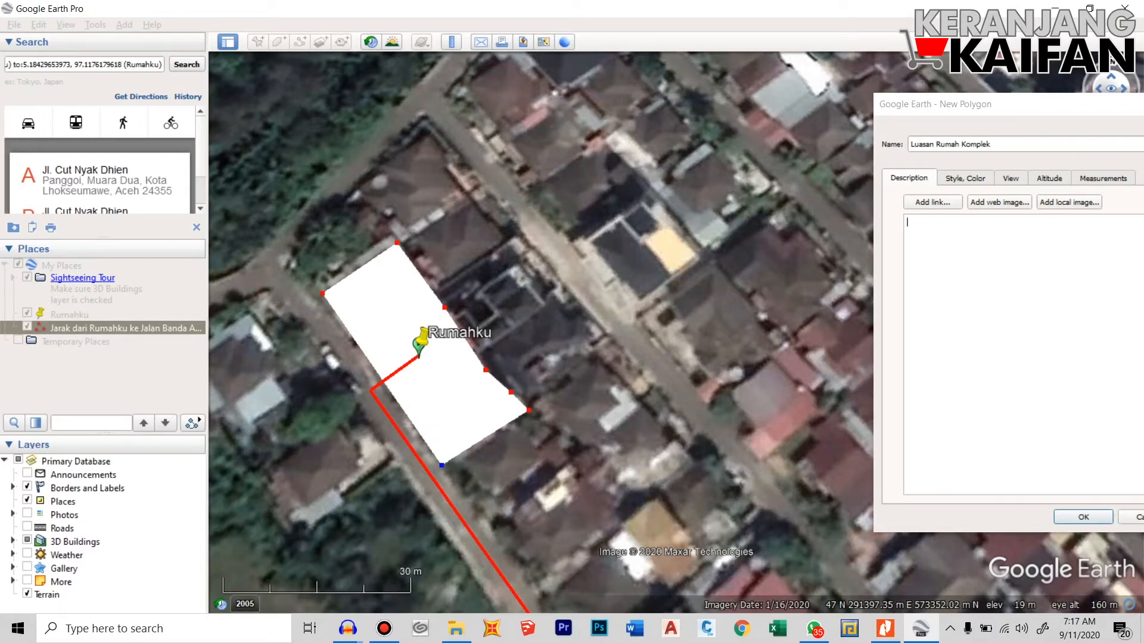
# Set the polygon's area color to yellow (#ffff00).
pyautogui.click(965, 178)
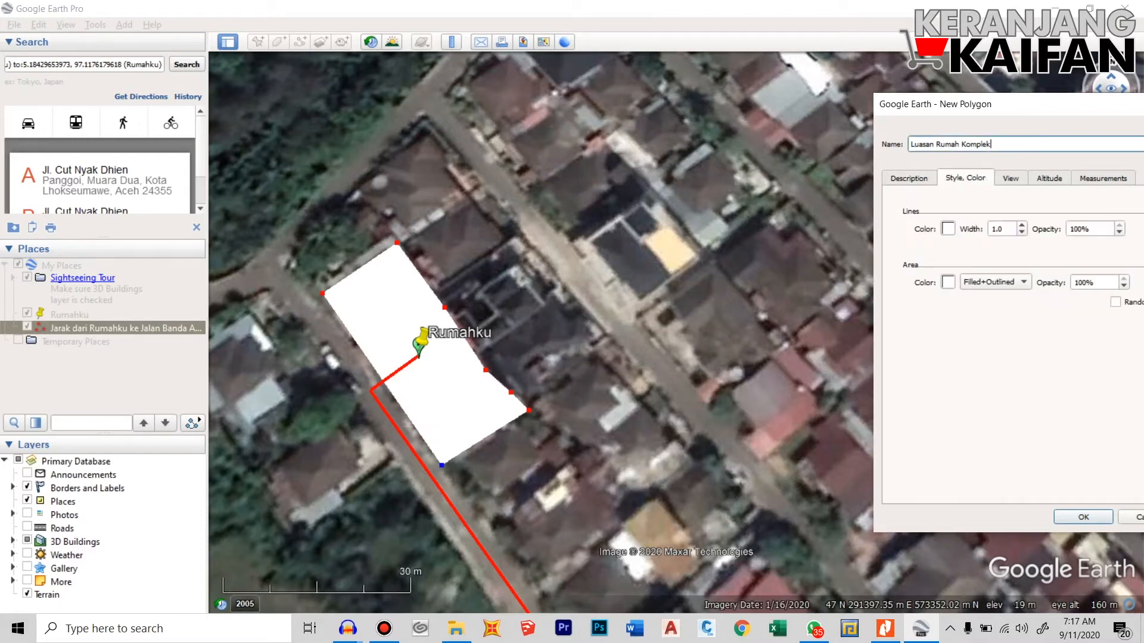
pyautogui.click(947, 282)
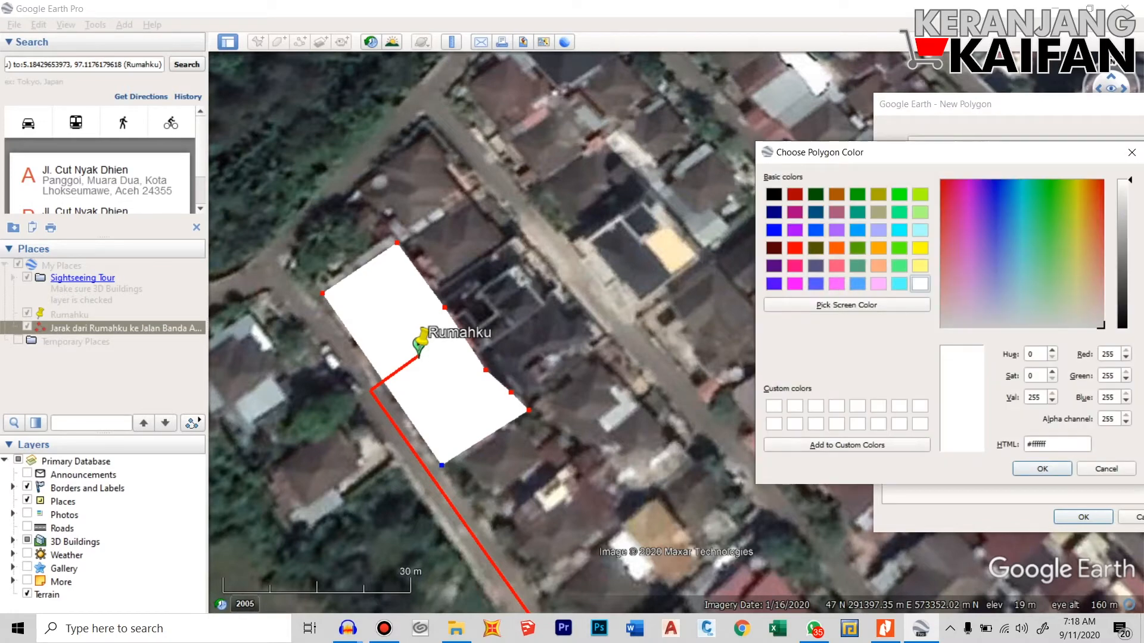
pyautogui.click(1042, 468)
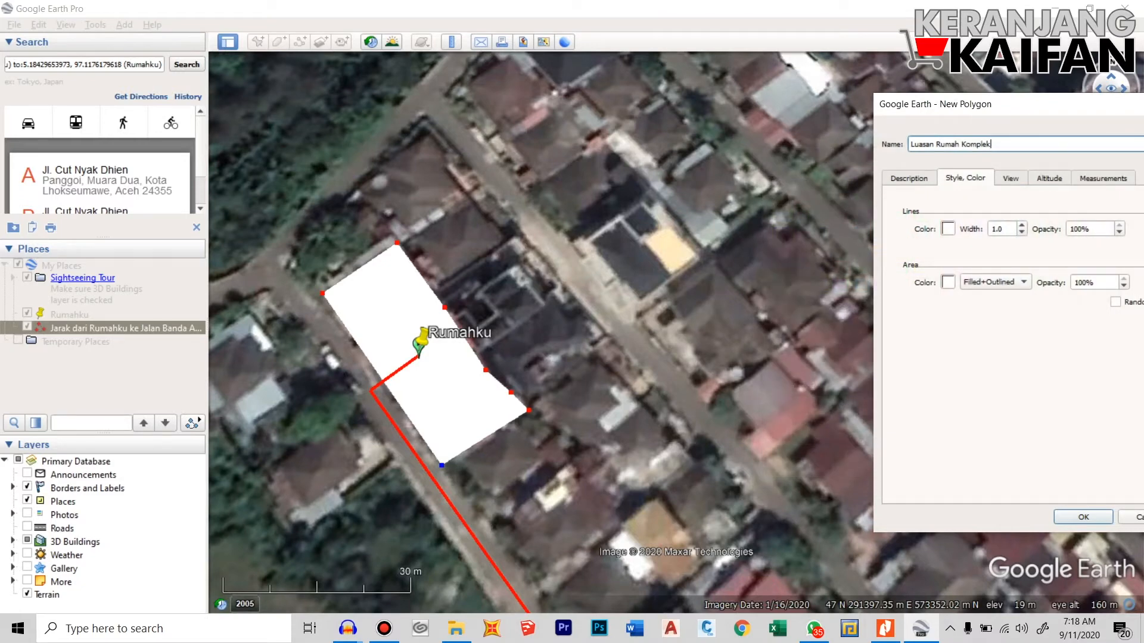
pyautogui.click(947, 283)
pyautogui.click(920, 248)
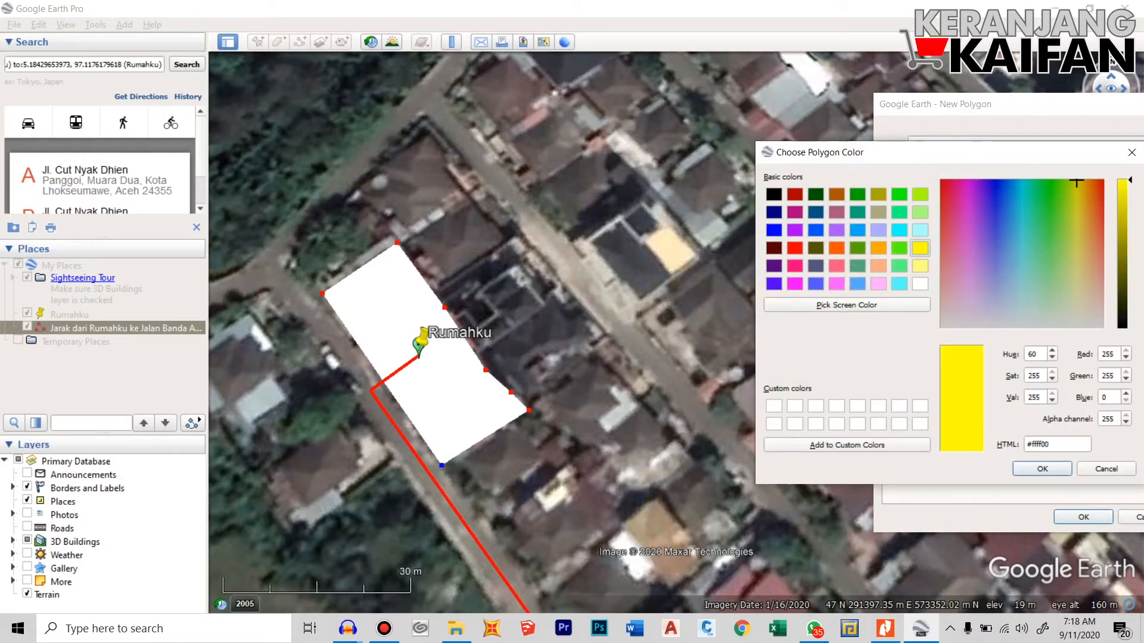
pyautogui.click(1041, 469)
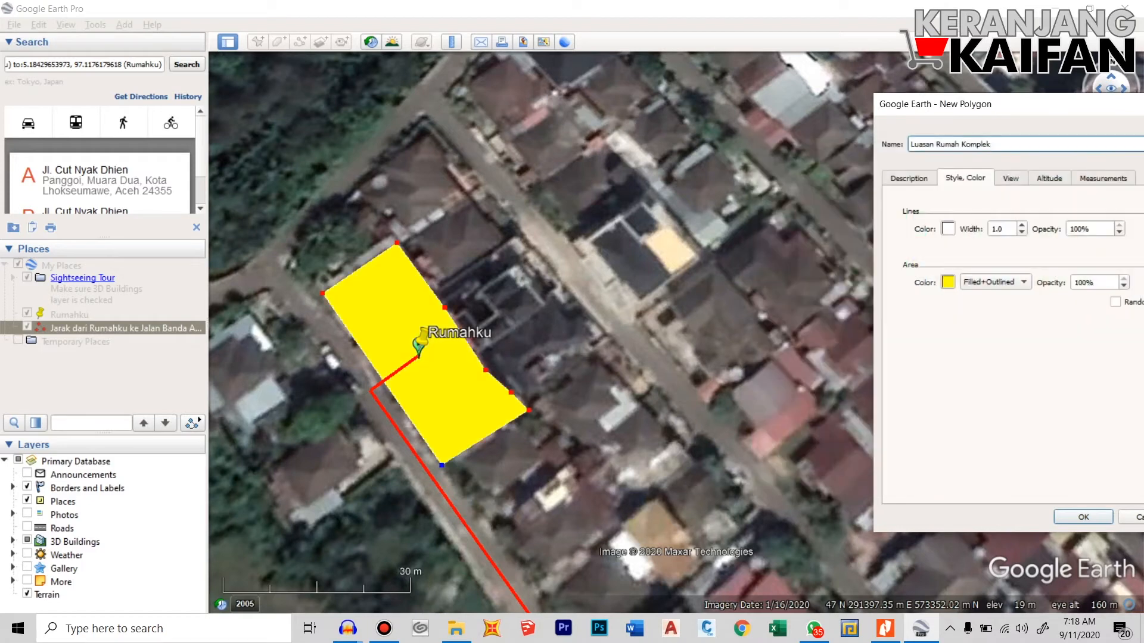
# Bring the polygon dialog fully into view and reduce the area opacity to 38%.
pyautogui.moveTo(1027, 105); pyautogui.dragTo(860, 98)
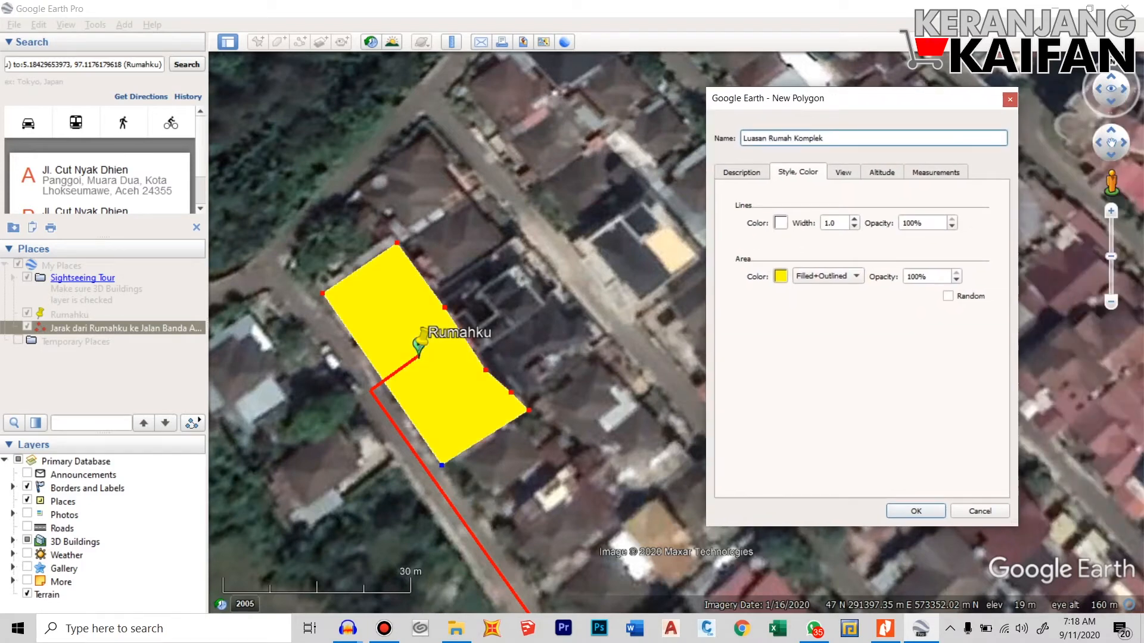
pyautogui.click(956, 280)
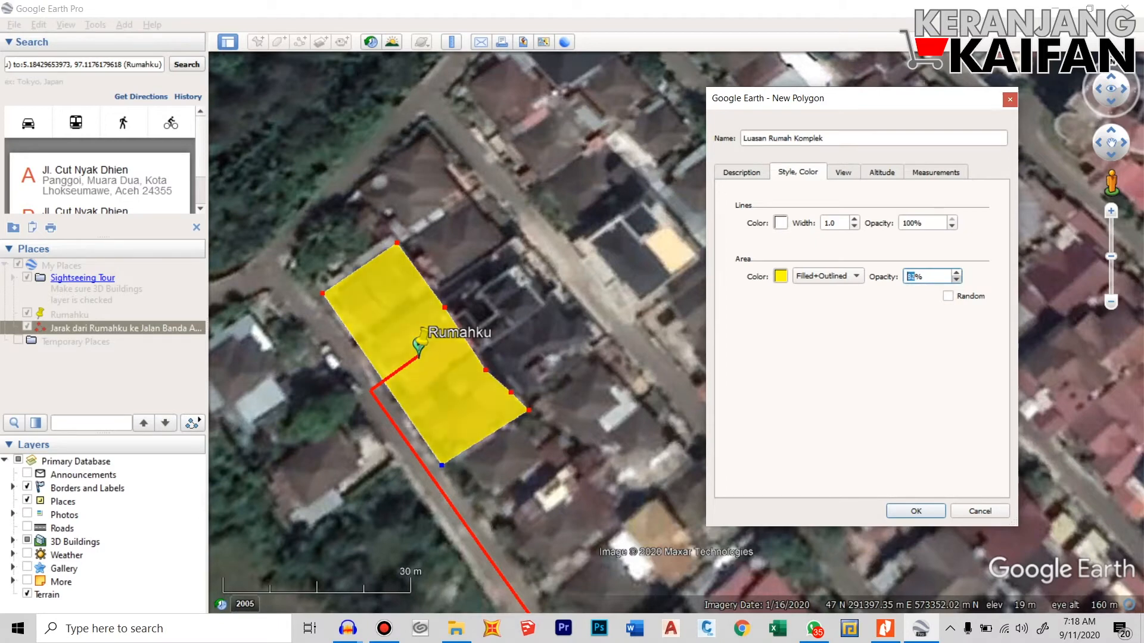
pyautogui.click(956, 280)
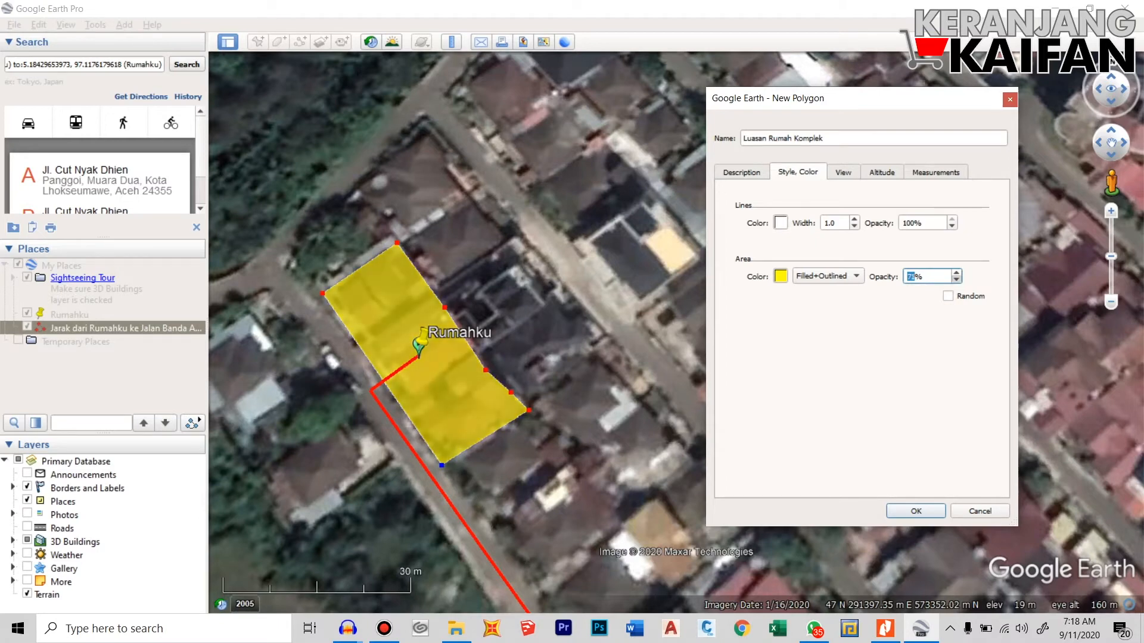
pyautogui.click(956, 280)
pyautogui.click(957, 280)
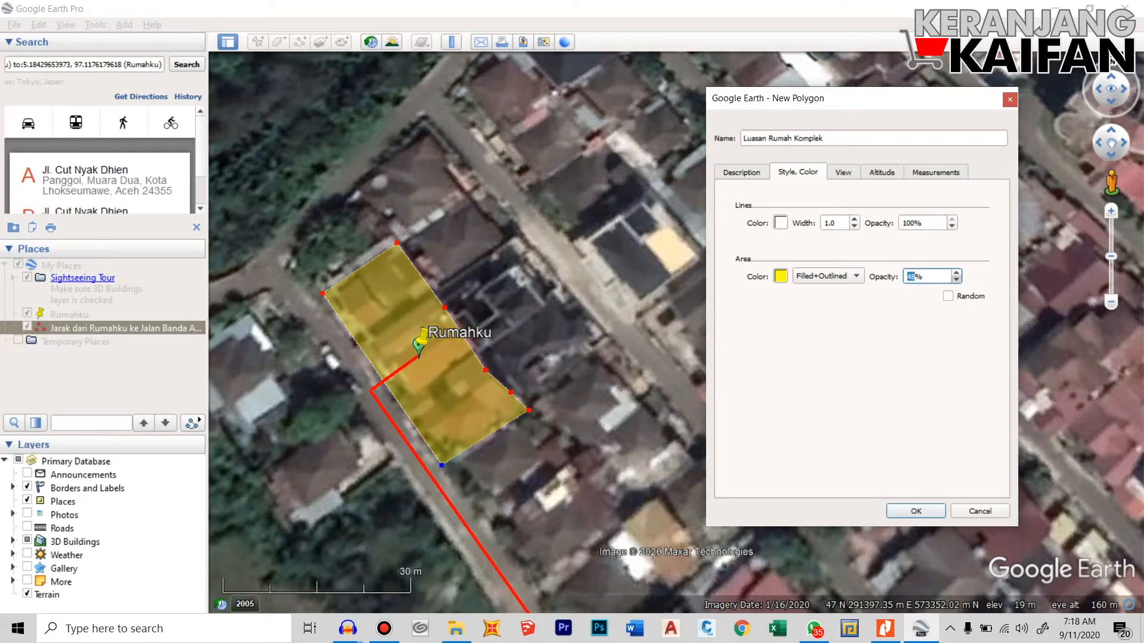
pyautogui.click(956, 280)
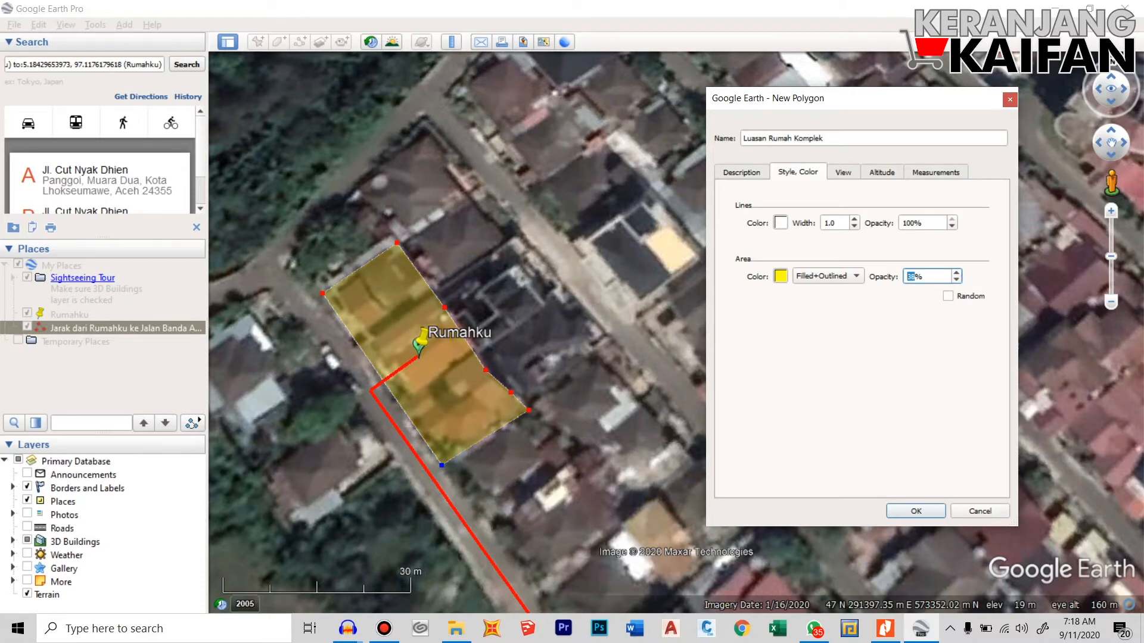
# Increase the polygon's outline width to 2.2.
pyautogui.click(855, 219)
pyautogui.click(854, 219)
pyautogui.click(854, 219)
pyautogui.click(854, 220)
pyautogui.click(854, 219)
pyautogui.click(854, 219)
pyautogui.click(854, 220)
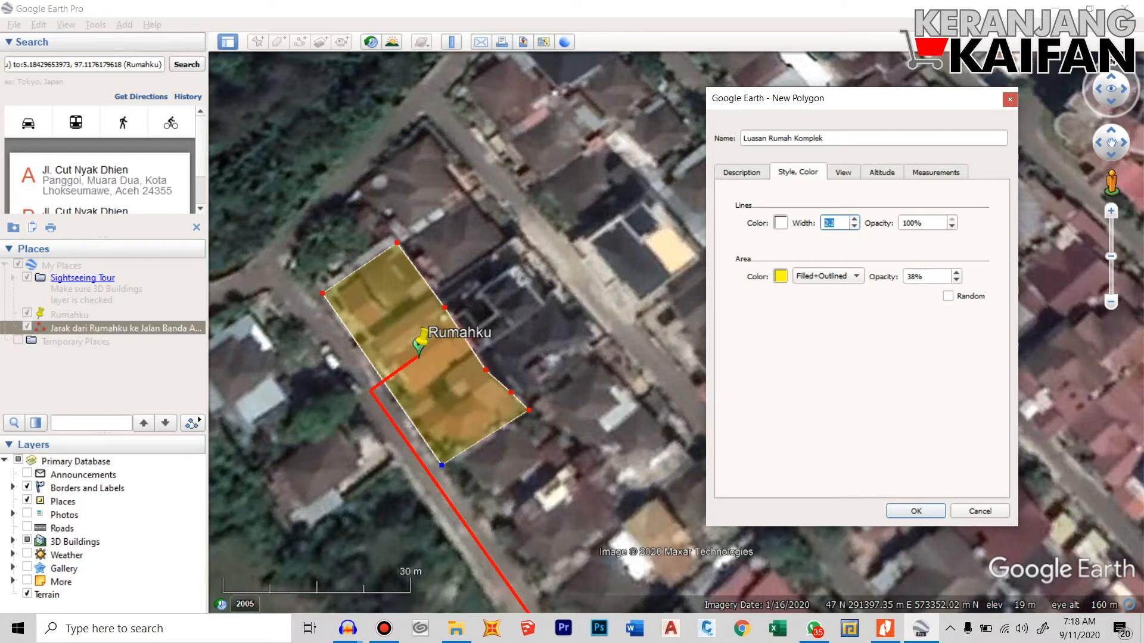
# Set the polygon's outline color to blue.
pyautogui.click(780, 223)
pyautogui.click(686, 225)
pyautogui.click(954, 463)
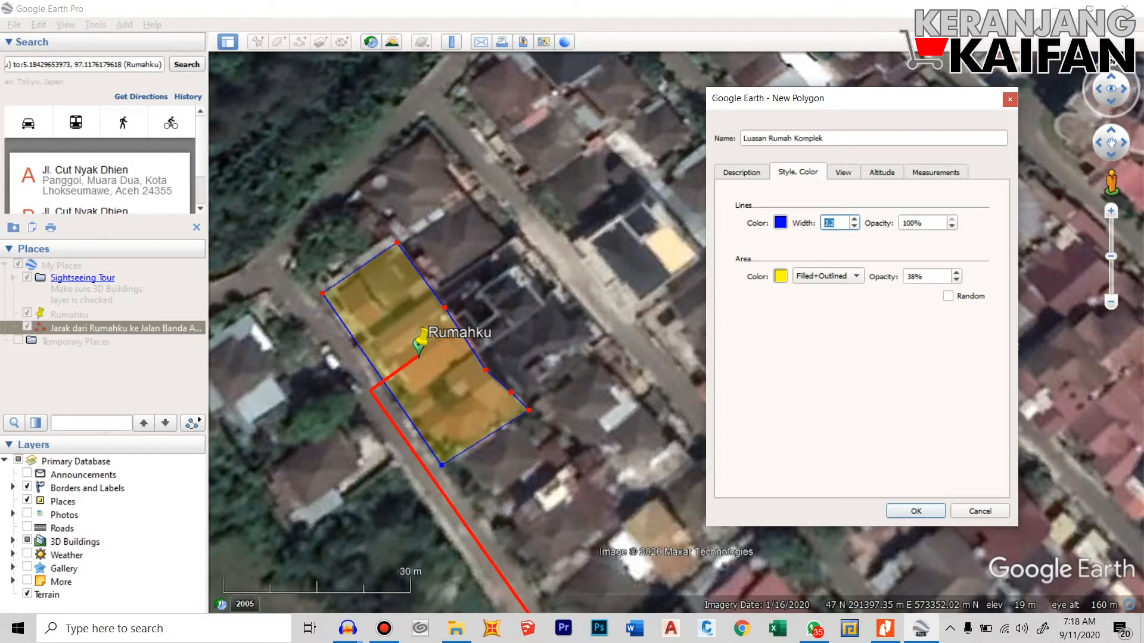
# Set the polygon's area measurement unit to Square Meters and save the Luasan Rumah Komplek polygon.
pyautogui.click(935, 173)
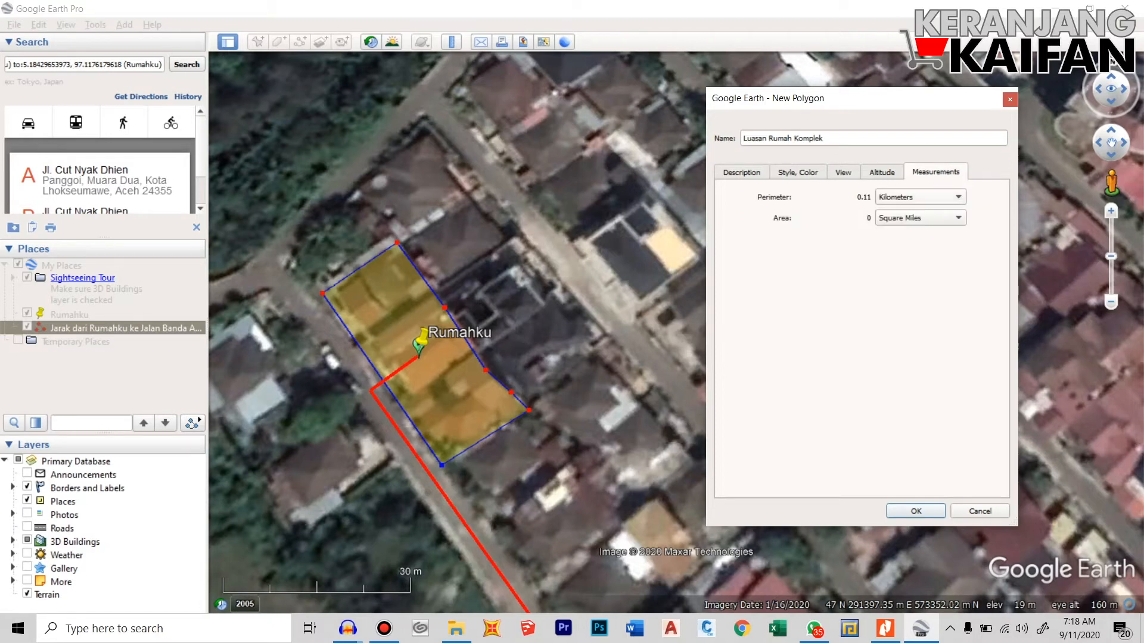
pyautogui.click(921, 219)
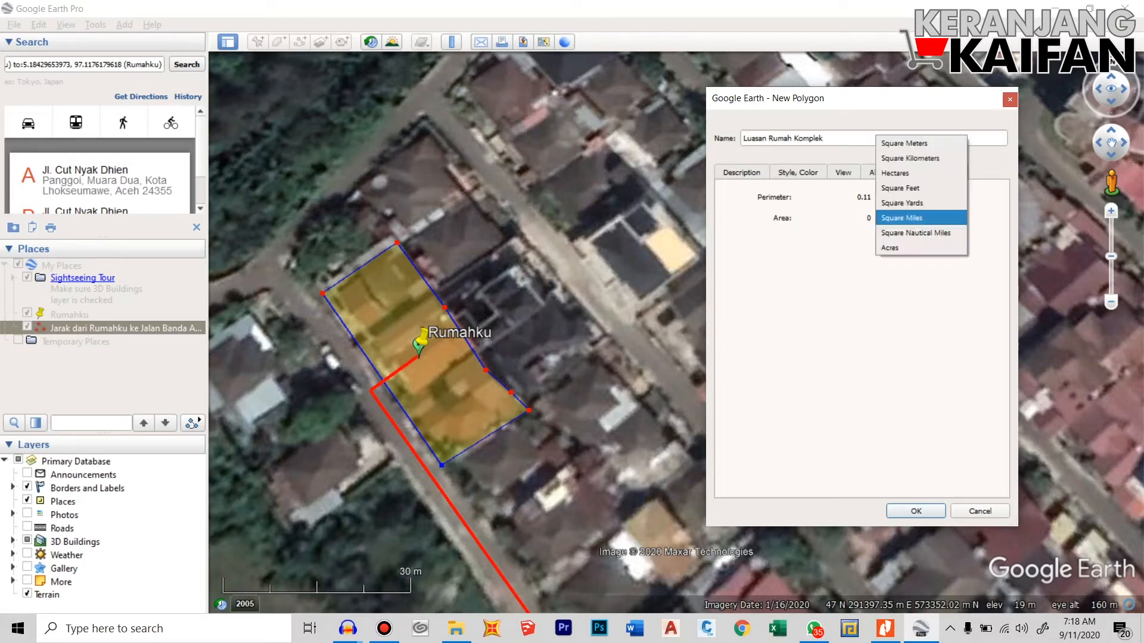
pyautogui.press('Up')
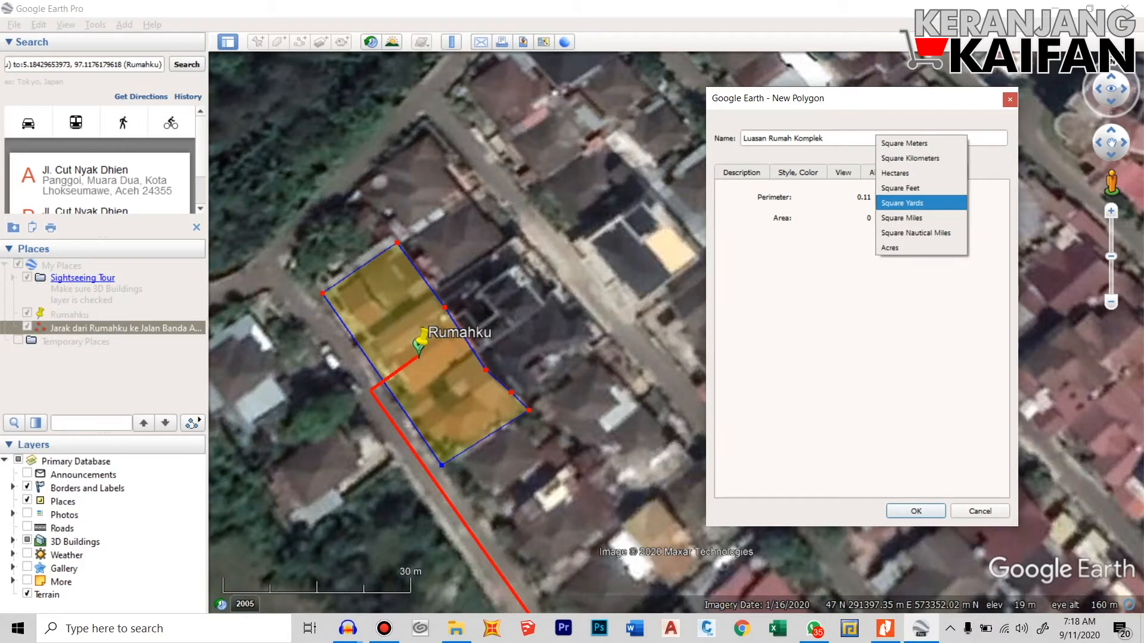
pyautogui.press('Up')
pyautogui.press('Up')
pyautogui.press('Up')
pyautogui.press('Up')
pyautogui.press('Return')
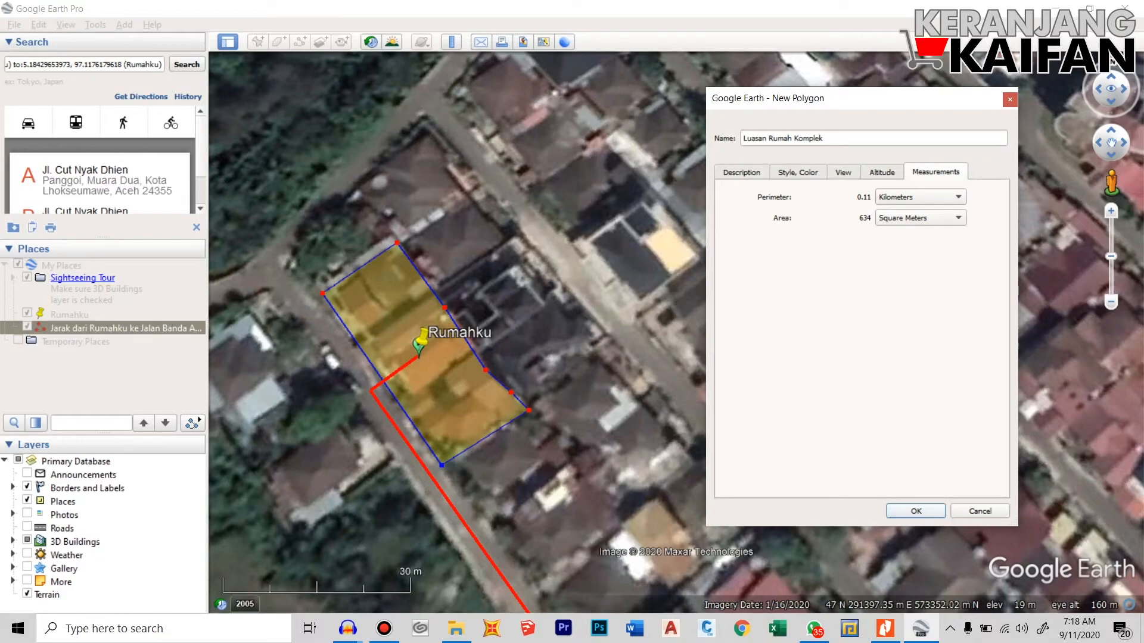
pyautogui.click(916, 511)
# Copy the map view framing the house, polygon and entire red path as an image and paste it into the blank Word document.
pyautogui.scroll(-5, 395, 258)
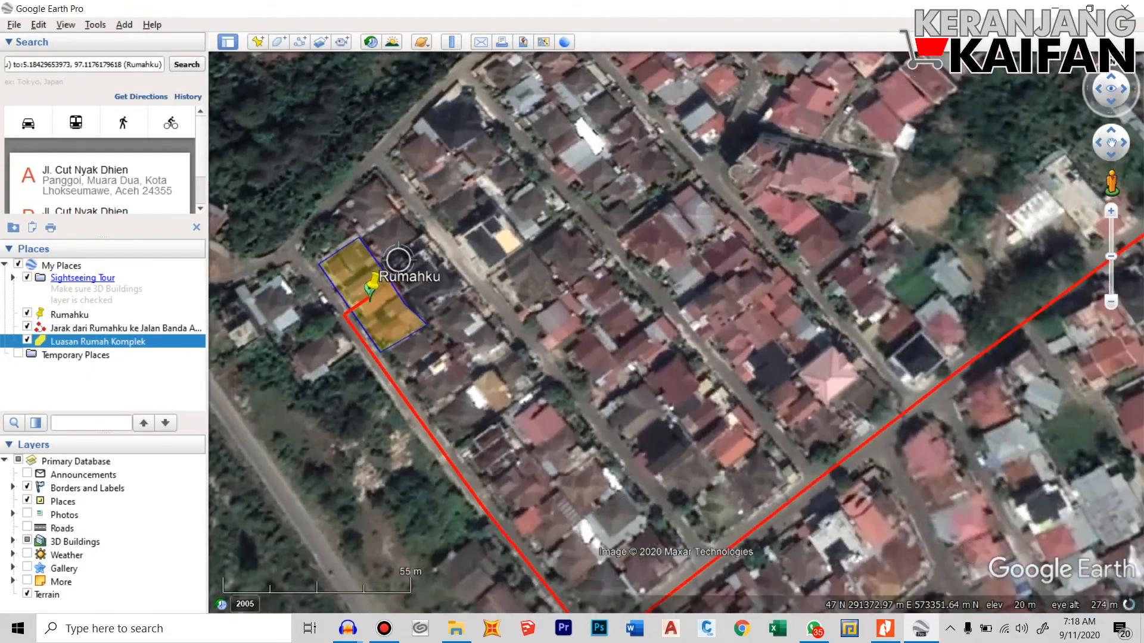
pyautogui.scroll(1, 420, 249)
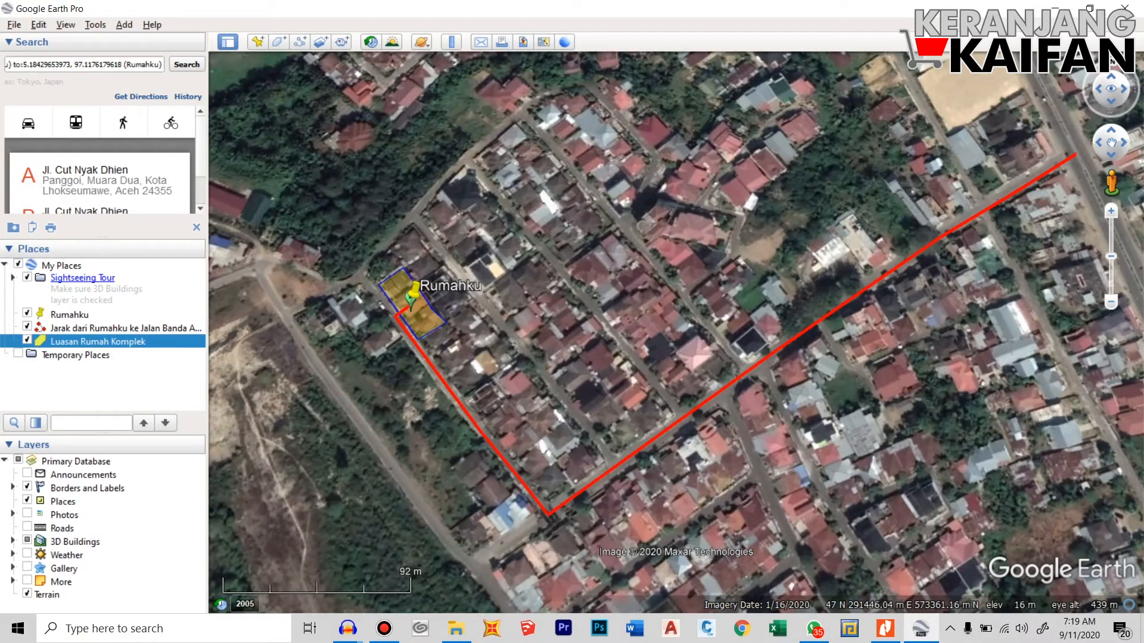
pyautogui.scroll(-3, 612, 352)
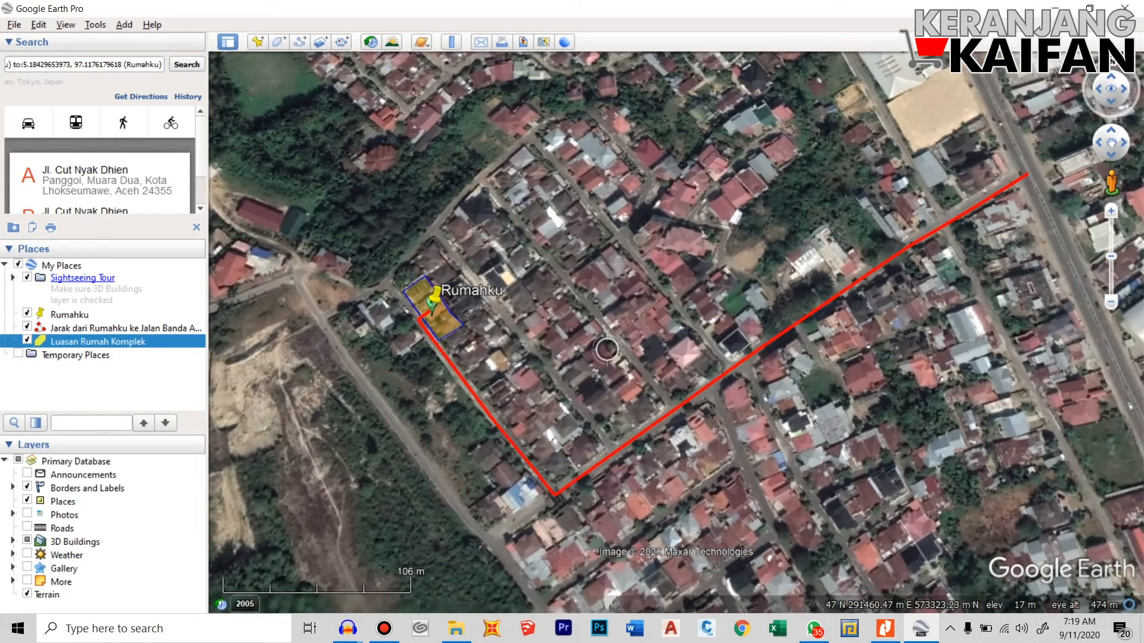
pyautogui.scroll(3, 612, 307)
pyautogui.scroll(-2, 597, 313)
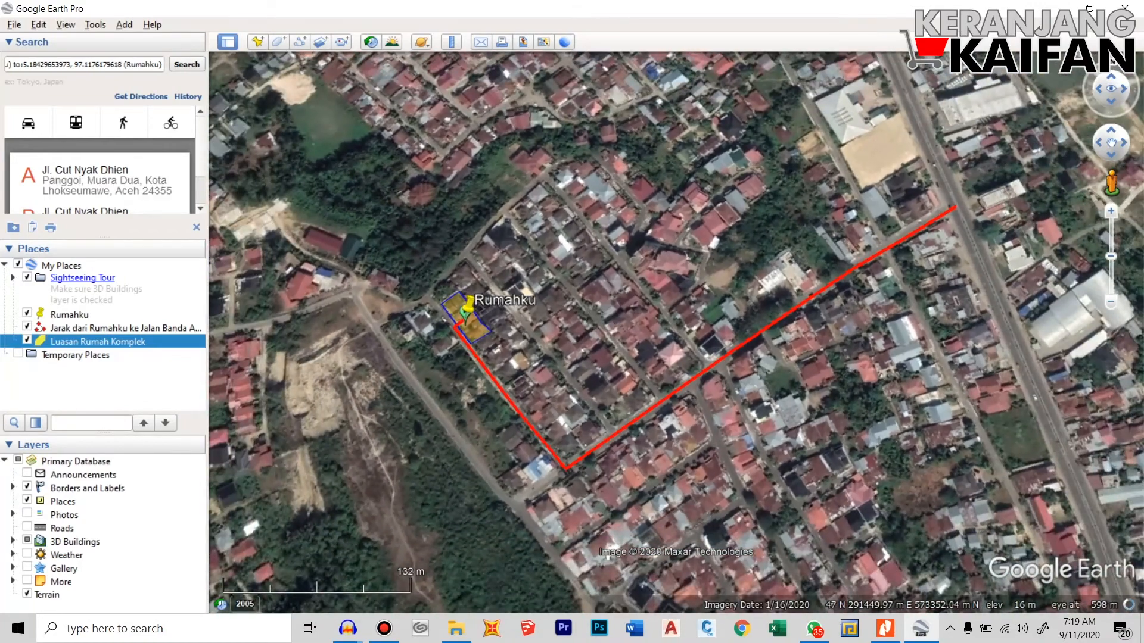
pyautogui.moveTo(597, 312); pyautogui.dragTo(596, 317, button='middle')
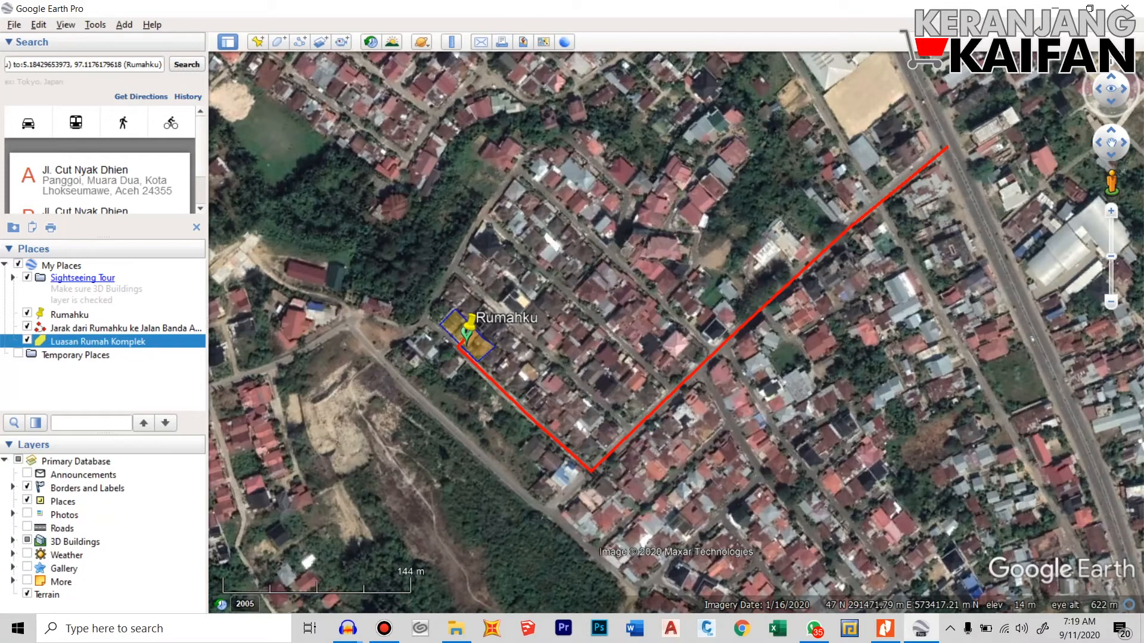
pyautogui.moveTo(622, 251); pyautogui.dragTo(614, 295)
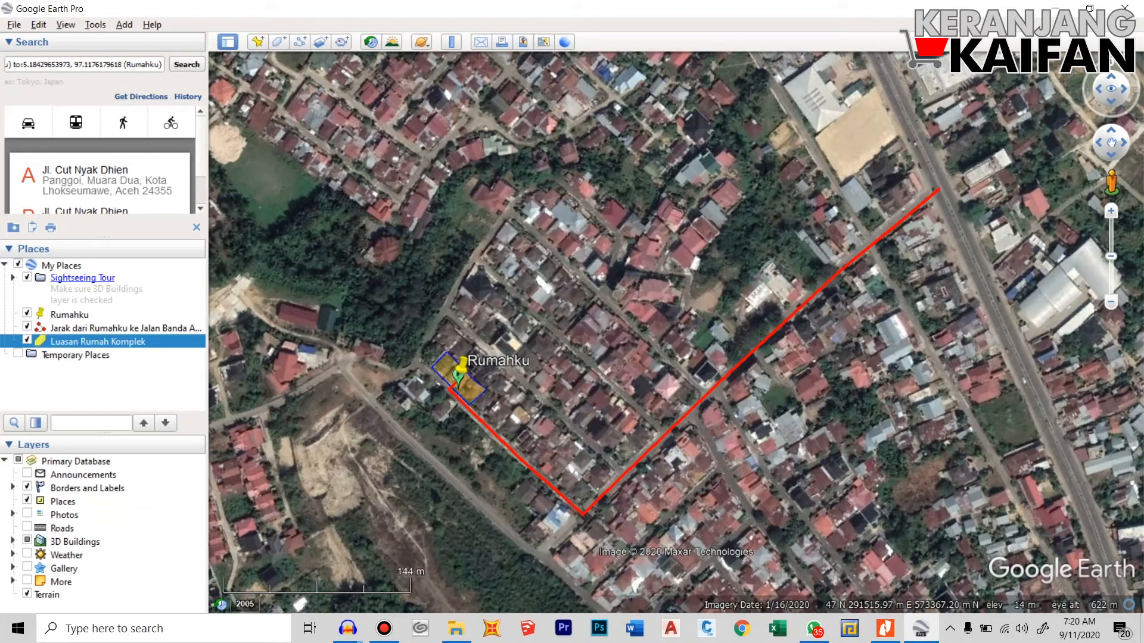
pyautogui.click(39, 25)
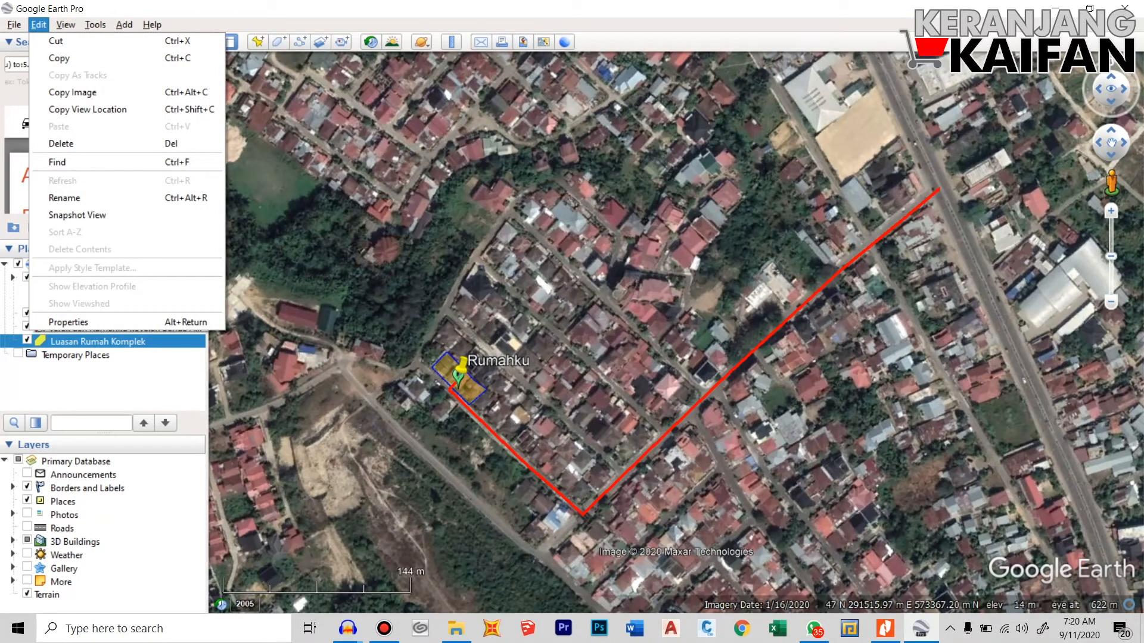
pyautogui.press('Down')
pyautogui.press('Down')
pyautogui.press('Down')
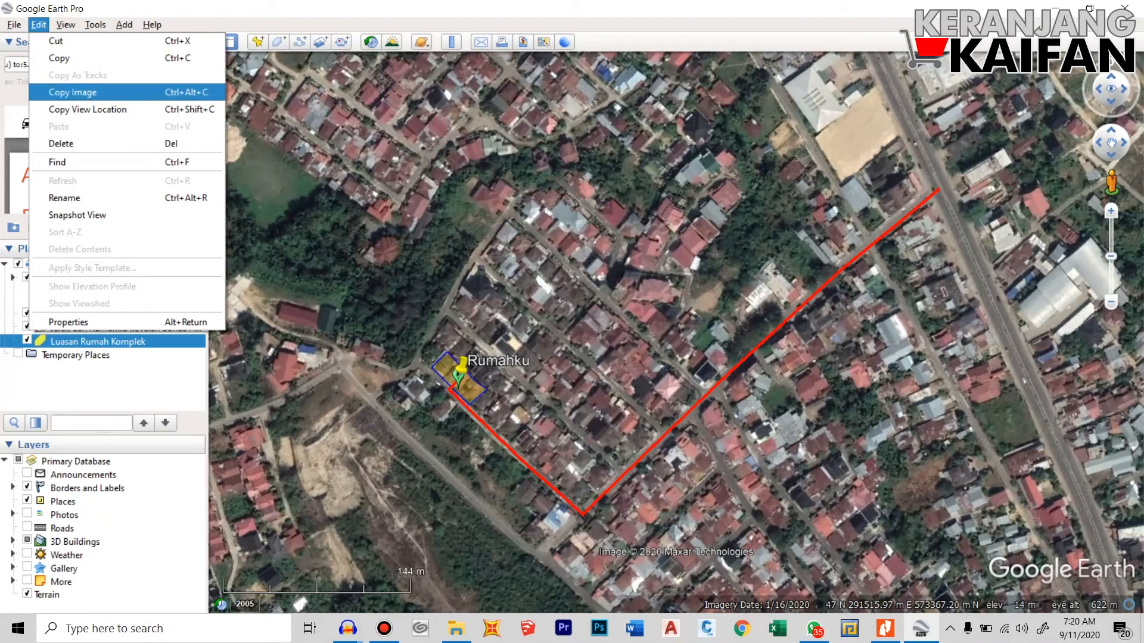
pyautogui.press('Return')
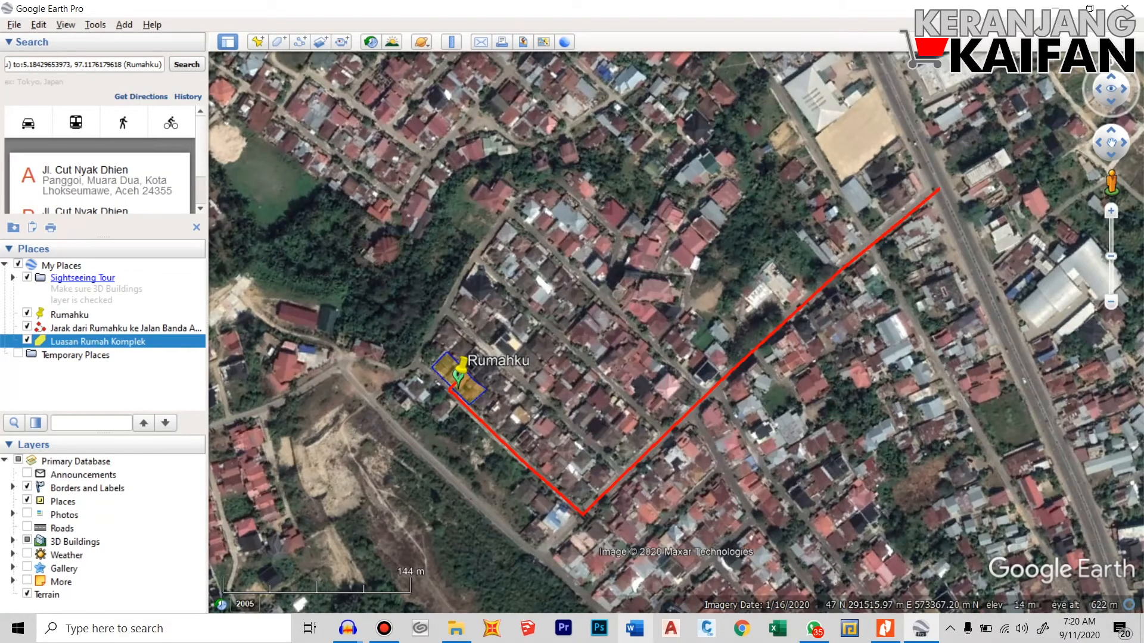
pyautogui.click(634, 629)
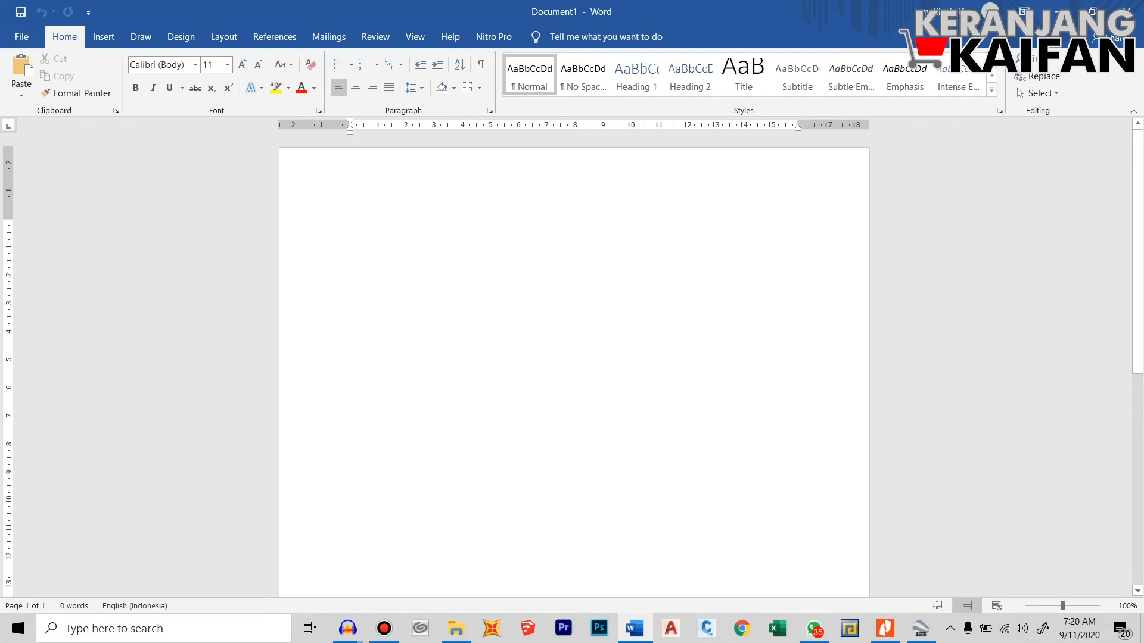
pyautogui.hotkey('ctrl', 'v')
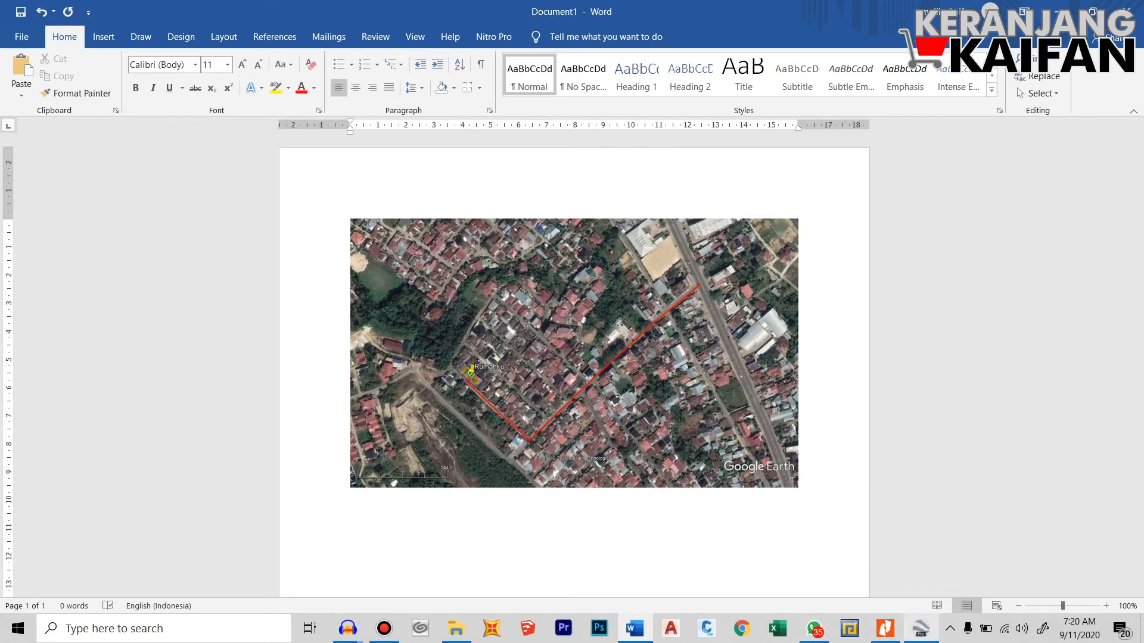
# Switch back to Google Earth Pro and open the measurements in the Luasan Rumah Komplek polygon's properties, shifting the dialog toward the map's centre.
pyautogui.click(920, 628)
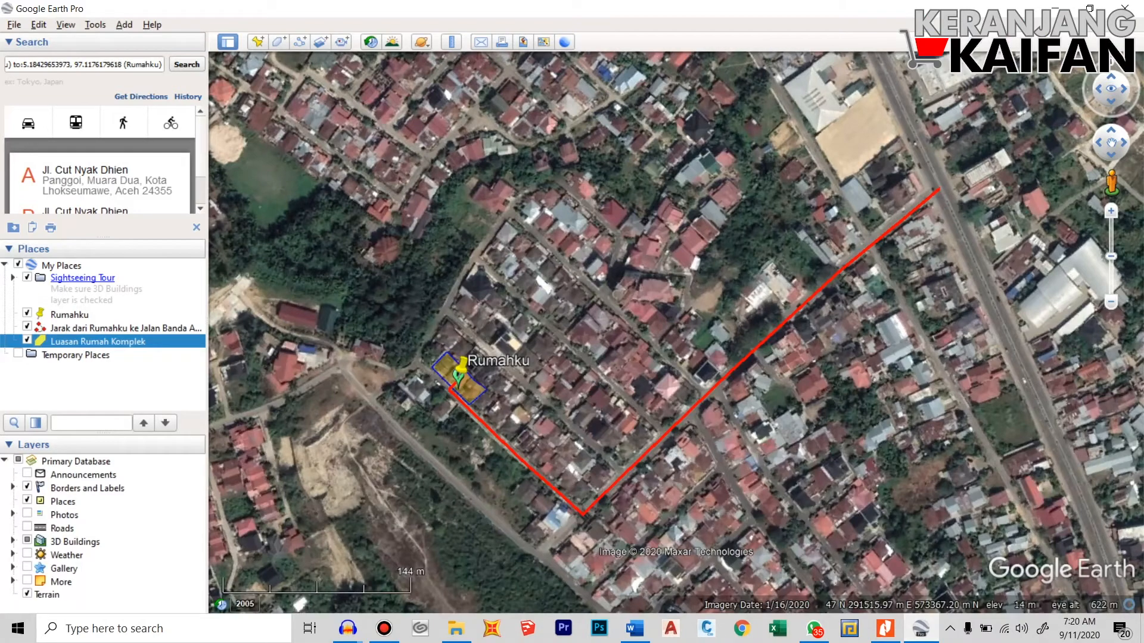
pyautogui.rightClick(103, 341)
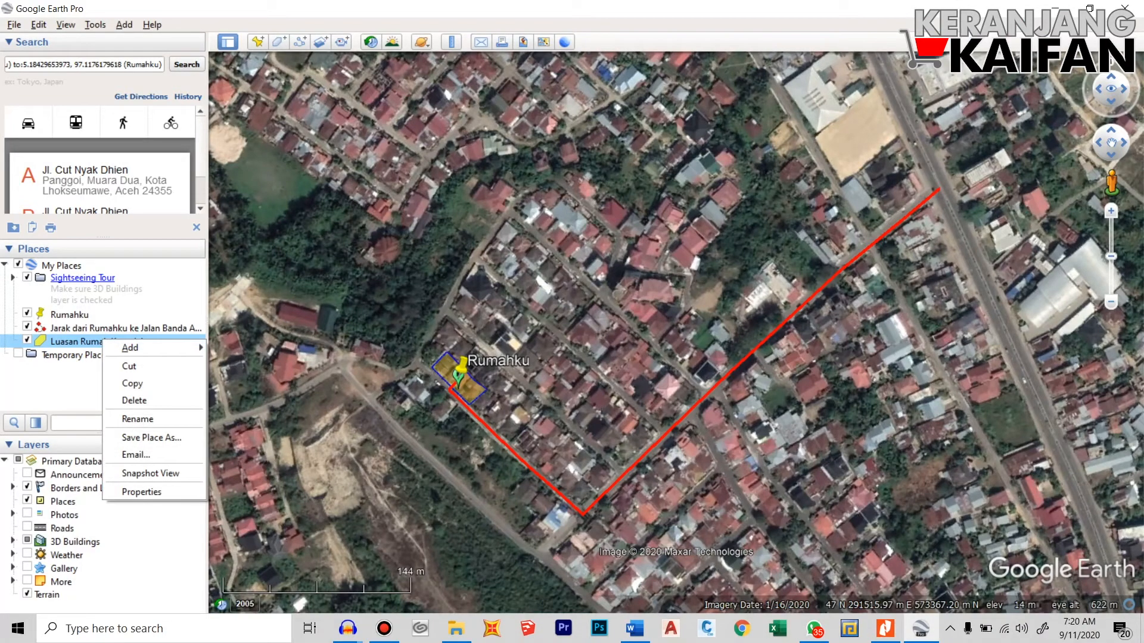
pyautogui.click(141, 492)
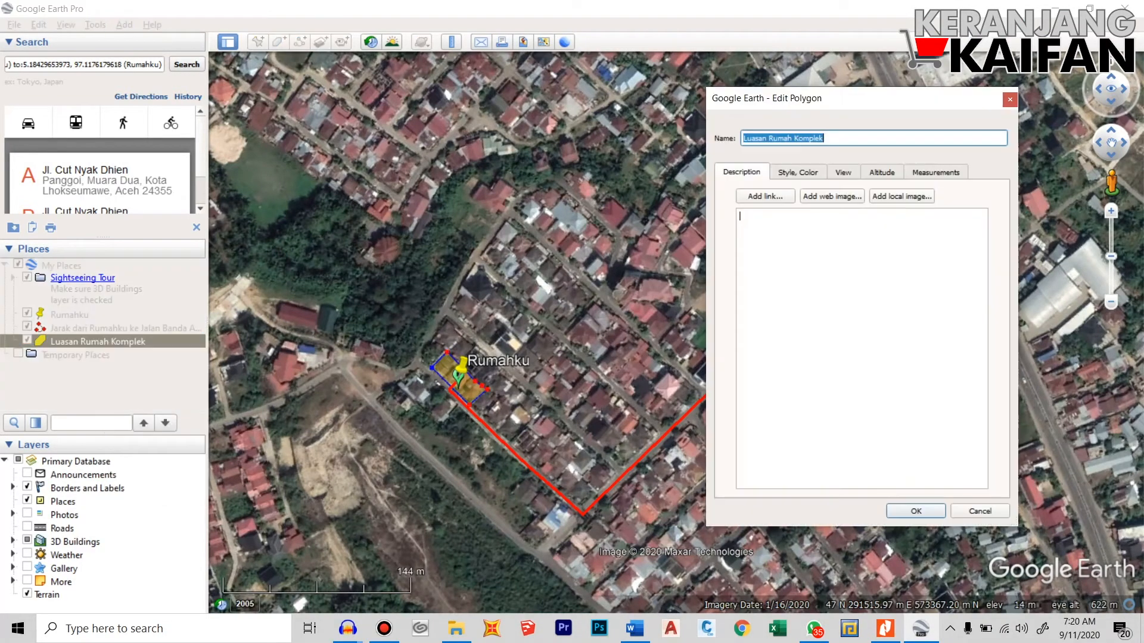
pyautogui.click(935, 172)
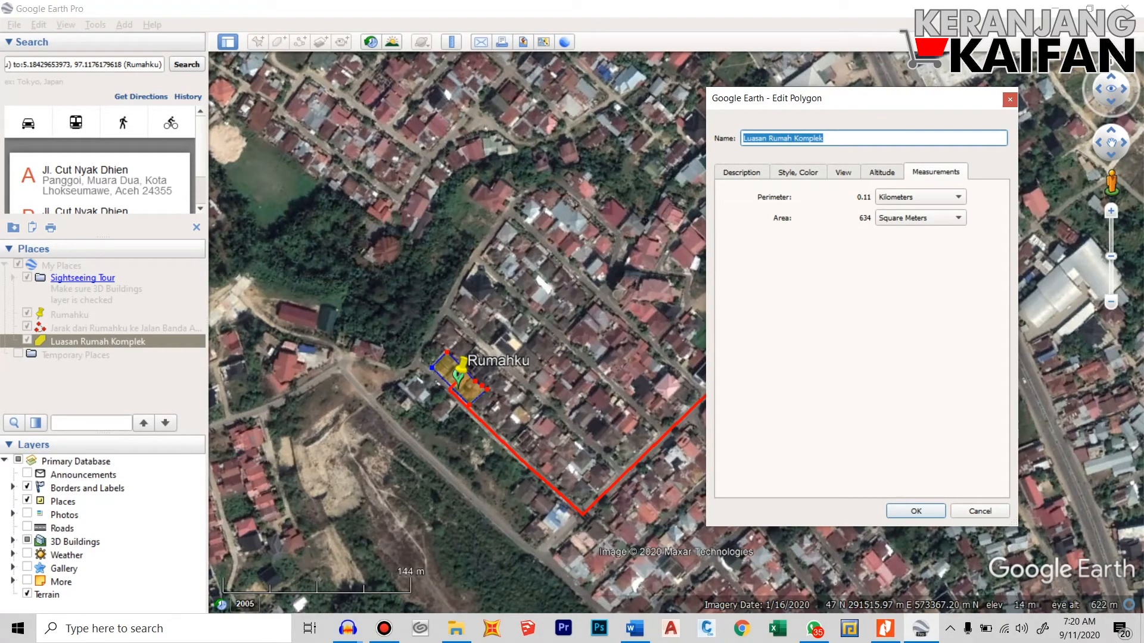
pyautogui.moveTo(882, 98); pyautogui.dragTo(818, 114)
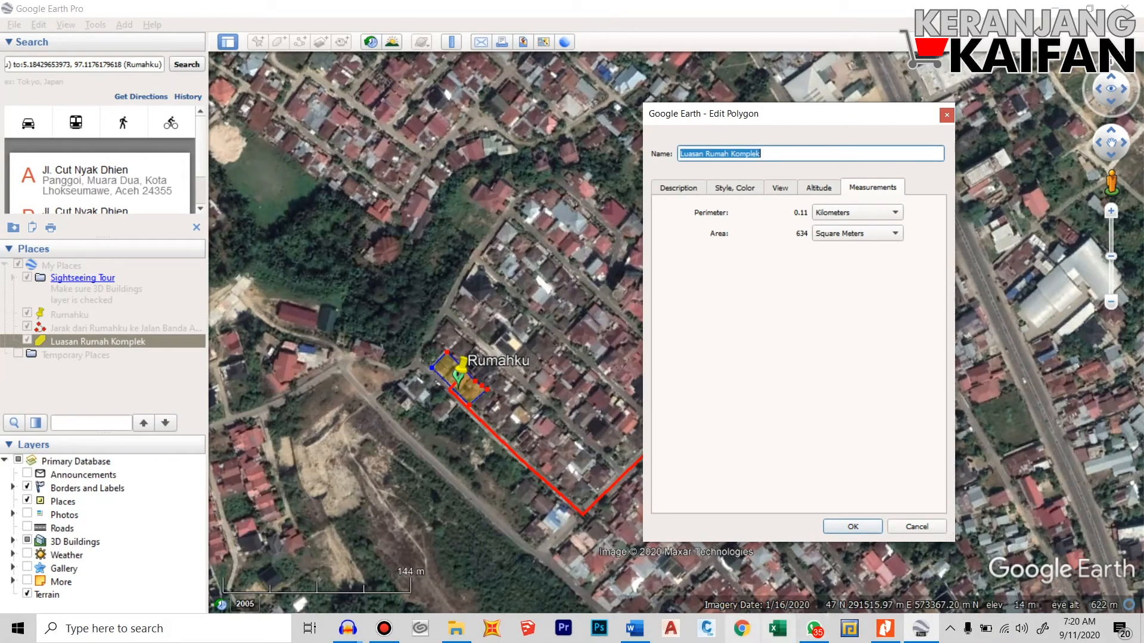
# Paste a screenshot of the polygon's measurements below the map image in Word and add blank lines after it.
pyautogui.click(634, 629)
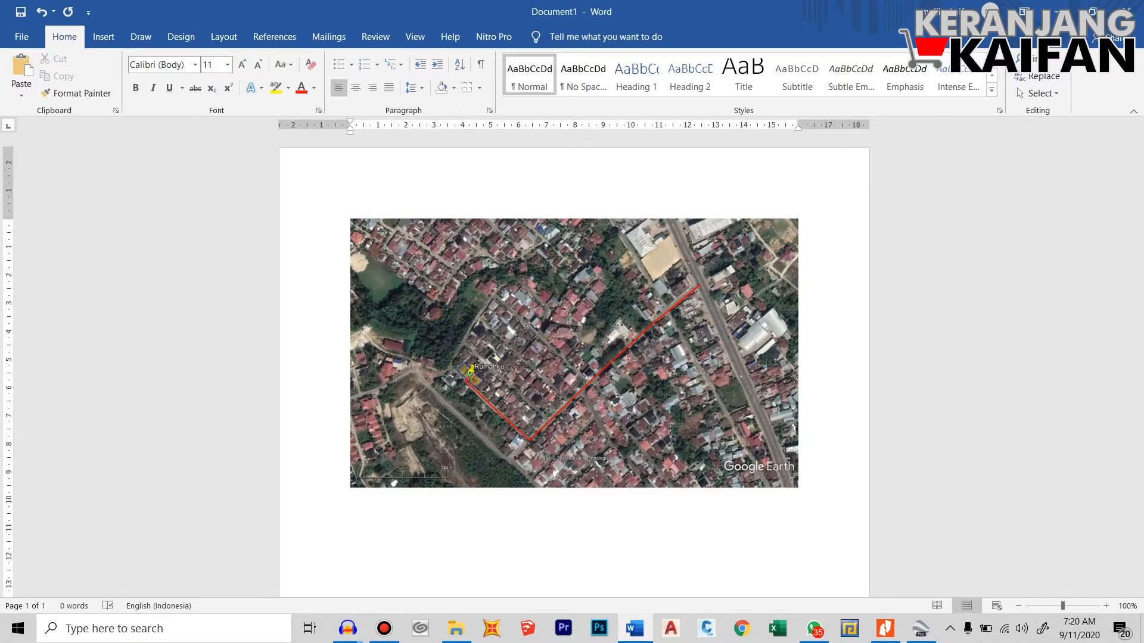
pyautogui.hotkey('ctrl', 'v')
pyautogui.press('Return')
pyautogui.press('Return')
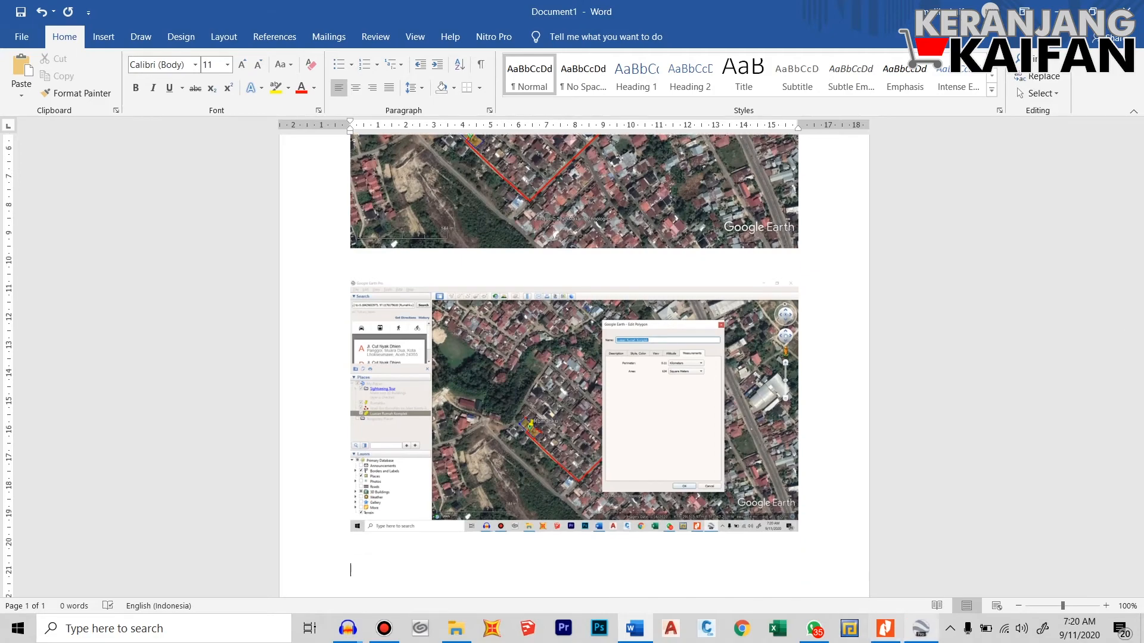
# Close the polygon dialog in Google Earth Pro, open the Rumahku placemark's properties, and paste a screenshot of them into the Word document.
pyautogui.hotkey('alt', 'Tab')
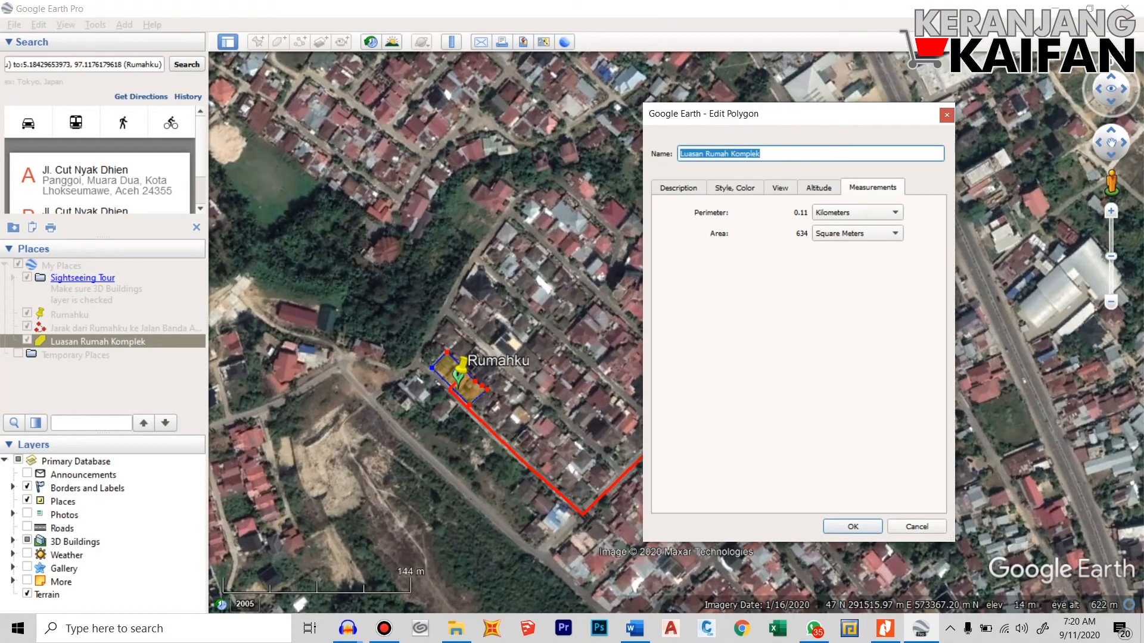
pyautogui.press('Return')
pyautogui.click(69, 315)
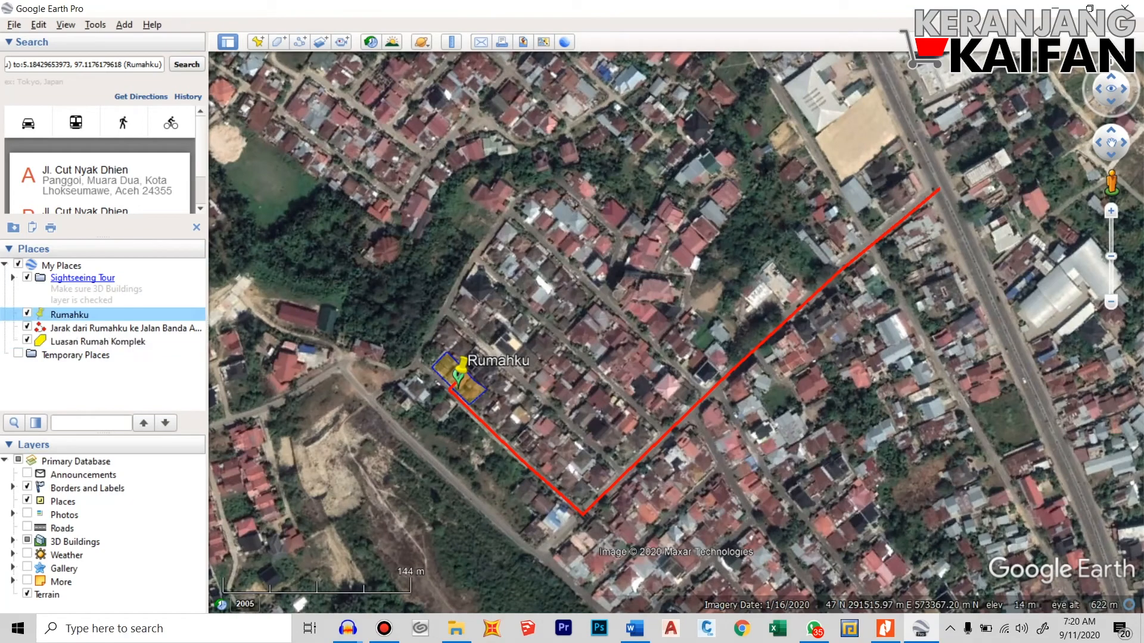
pyautogui.rightClick(69, 314)
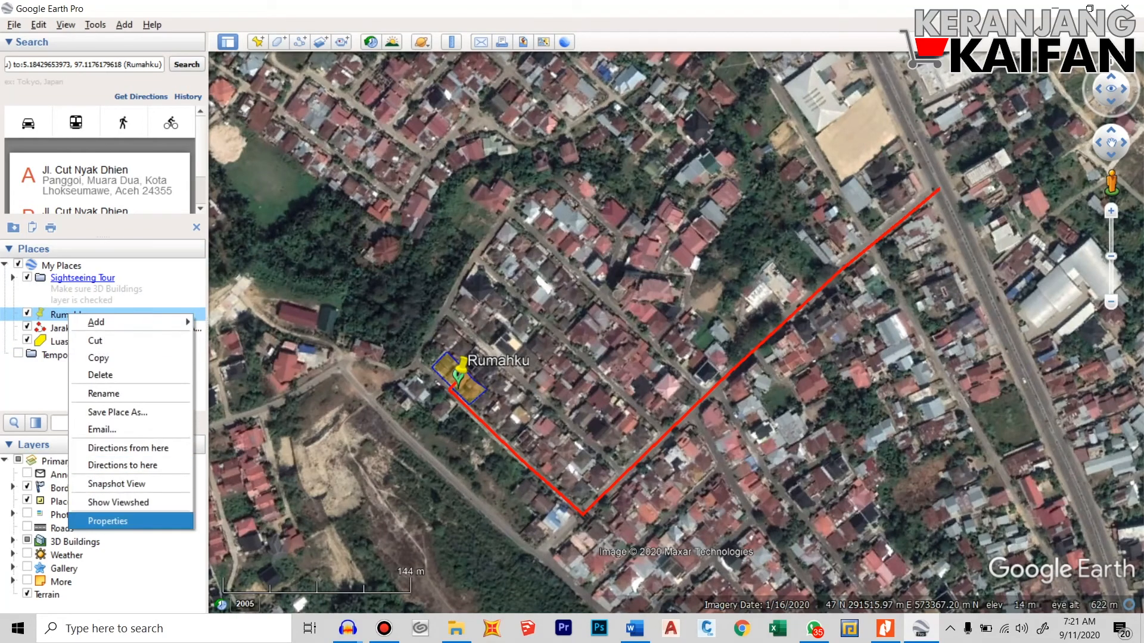
pyautogui.click(101, 521)
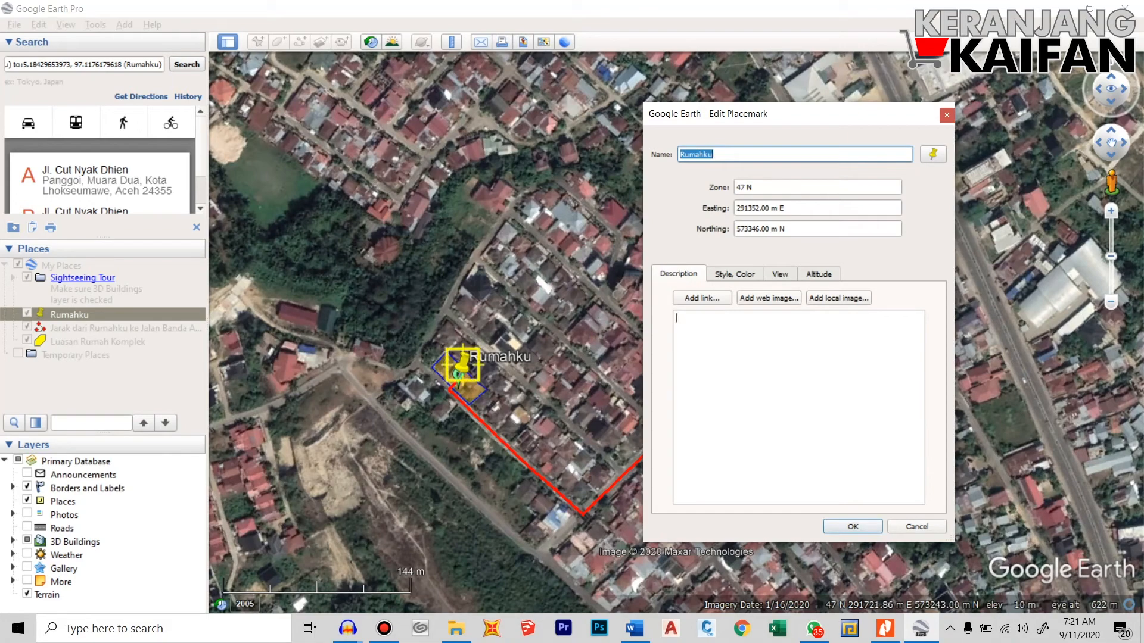
pyautogui.click(635, 628)
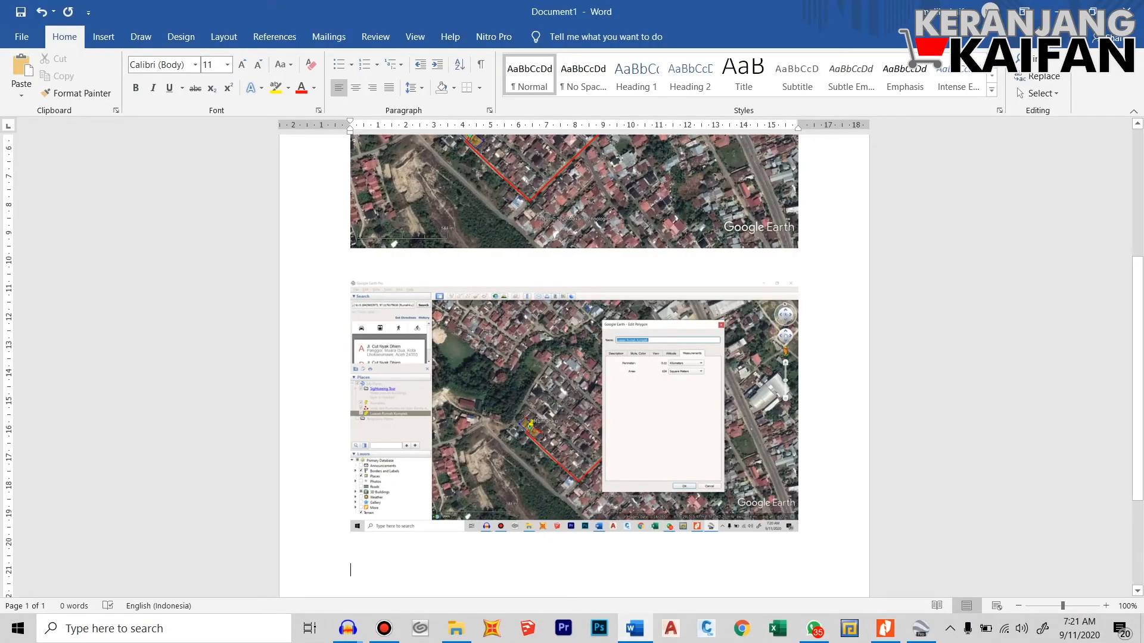
pyautogui.hotkey('ctrl', 'v')
# Crop the polygon measurements screenshot down to just the Edit Polygon dialog.
pyautogui.scroll(7, 574, 364)
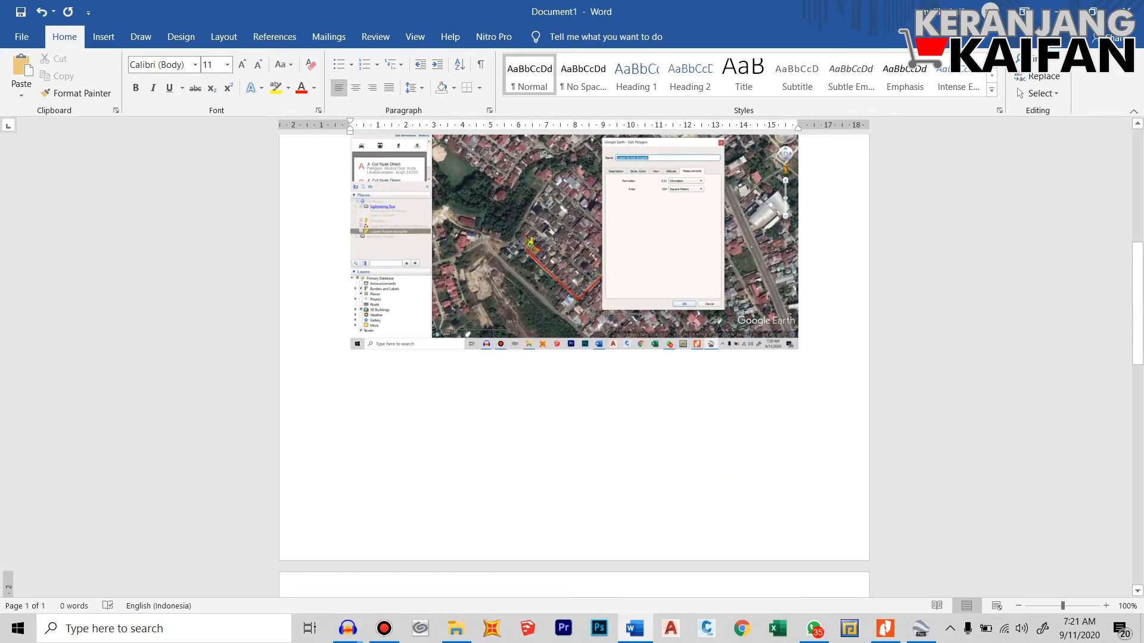
pyautogui.scroll(3, 574, 357)
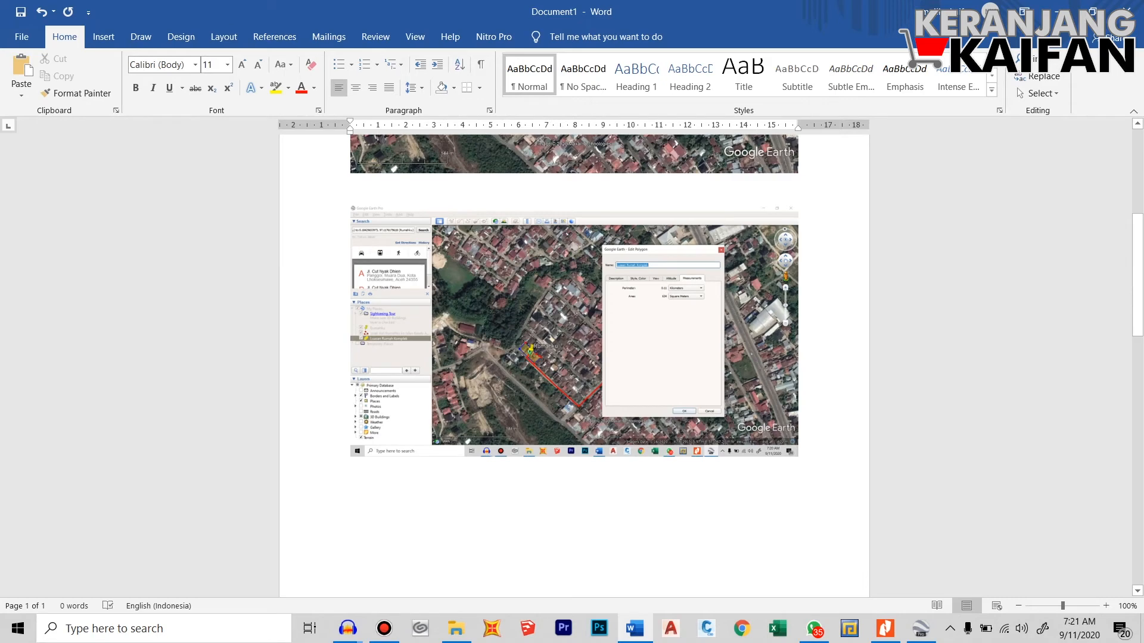
pyautogui.click(574, 331)
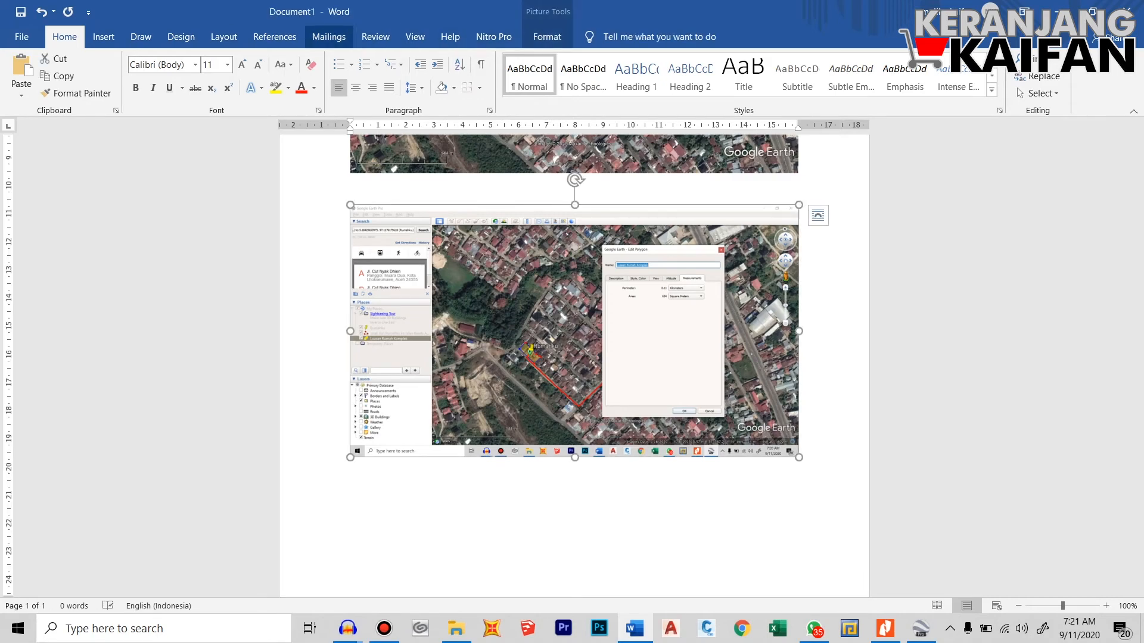
pyautogui.click(547, 36)
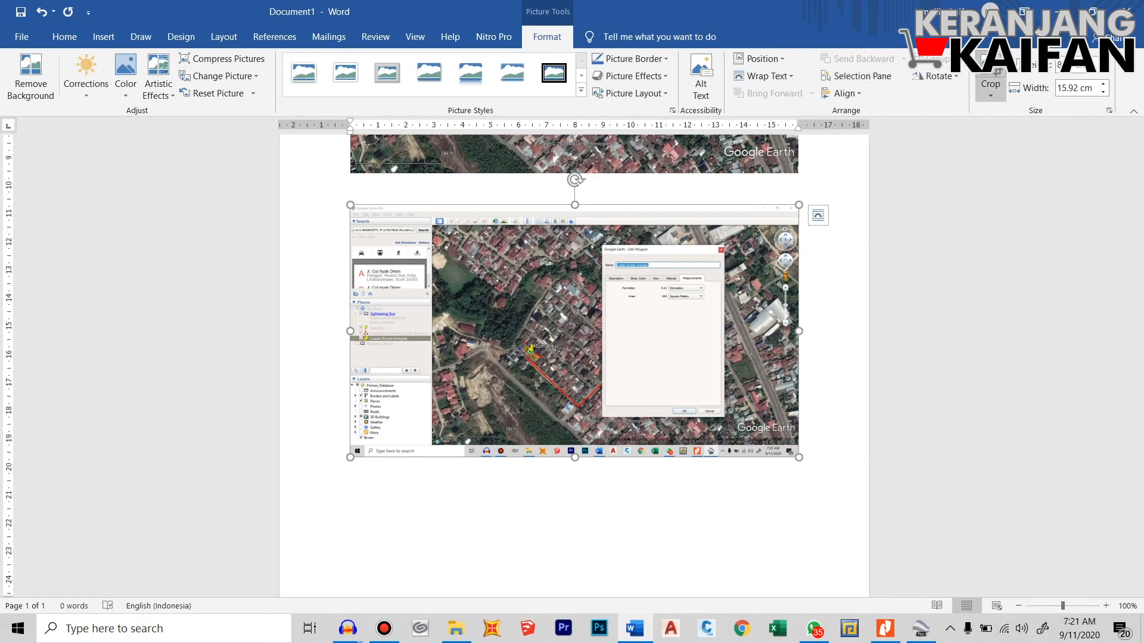
pyautogui.click(991, 85)
pyautogui.moveTo(796, 208); pyautogui.dragTo(728, 243)
pyautogui.moveTo(352, 419); pyautogui.dragTo(597, 385)
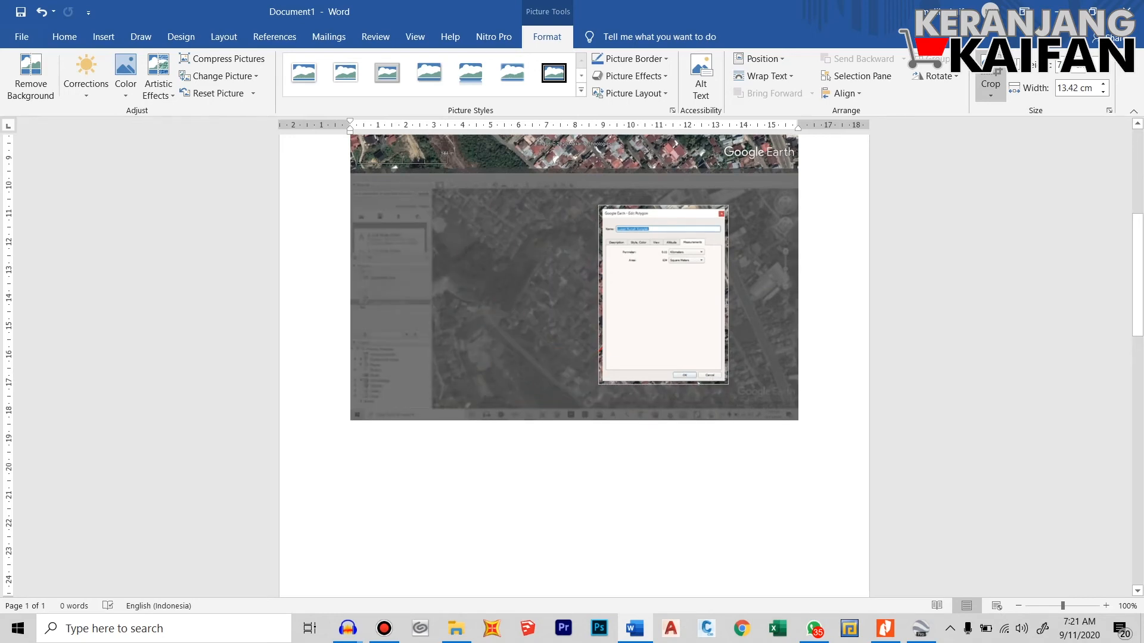
pyautogui.hotkey('ctrl', 'z')
pyautogui.hotkey('ctrl', 'z')
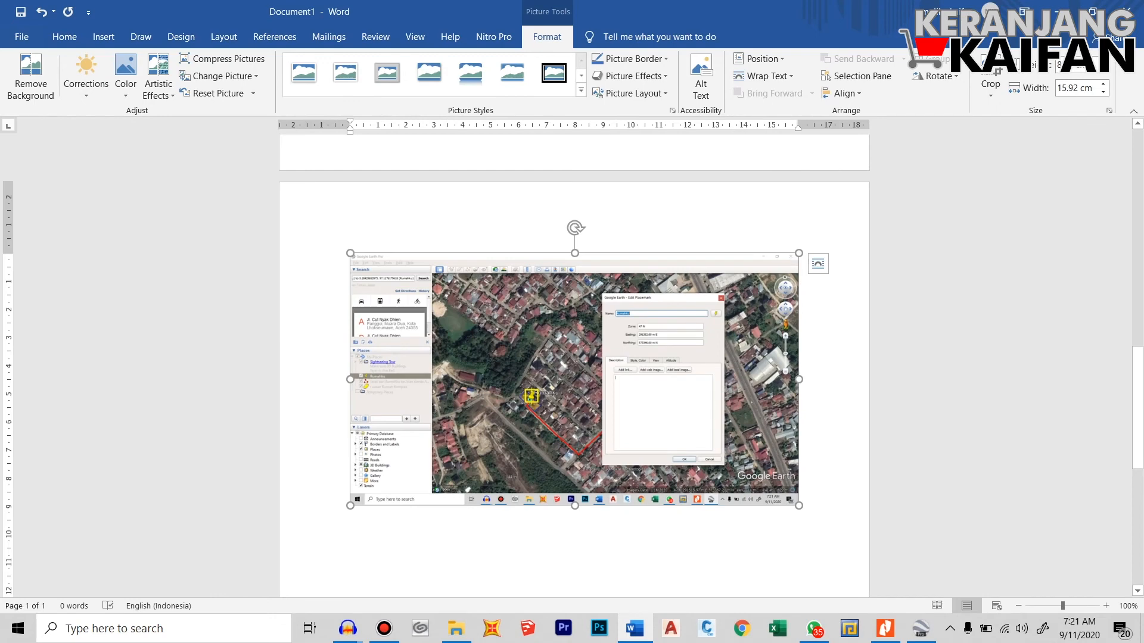
# Change the text wrapping of the cropped Edit Polygon dialog picture so it can be positioned freely on the page.
pyautogui.scroll(-1, 597, 384)
pyautogui.click(598, 384)
pyautogui.scroll(6, 598, 384)
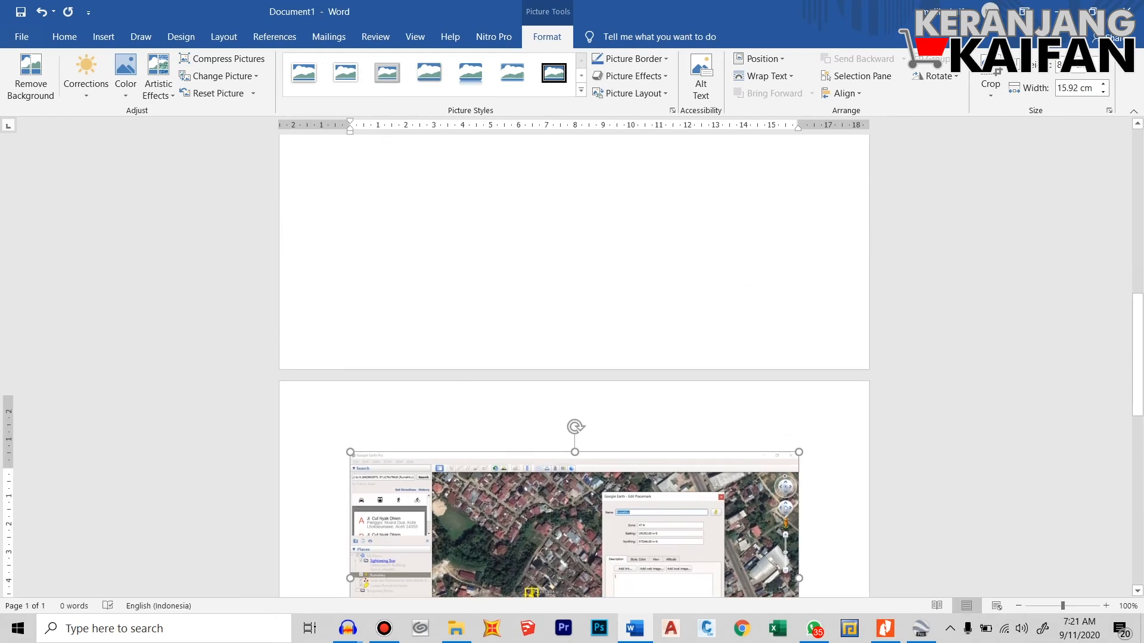
pyautogui.scroll(8, 598, 384)
pyautogui.moveTo(416, 476); pyautogui.dragTo(444, 489)
pyautogui.rightClick(417, 465)
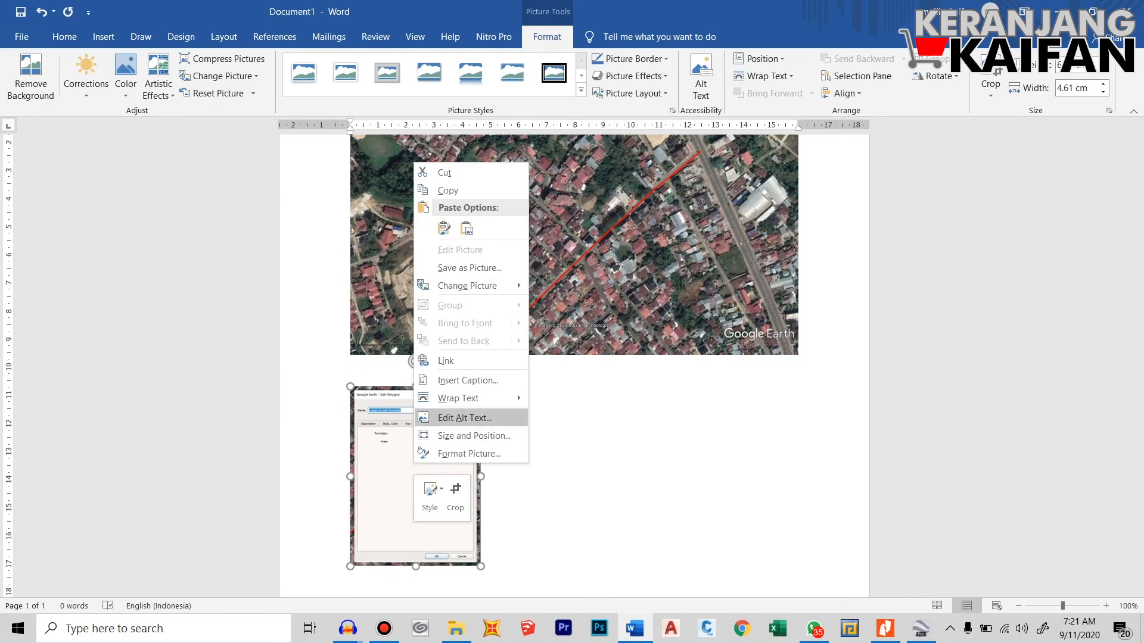
pyautogui.moveTo(465, 398)
pyautogui.click(568, 451)
# Change the text wrapping of the map image so other pictures can overlap it.
pyautogui.scroll(2, 619, 370)
pyautogui.rightClick(622, 352)
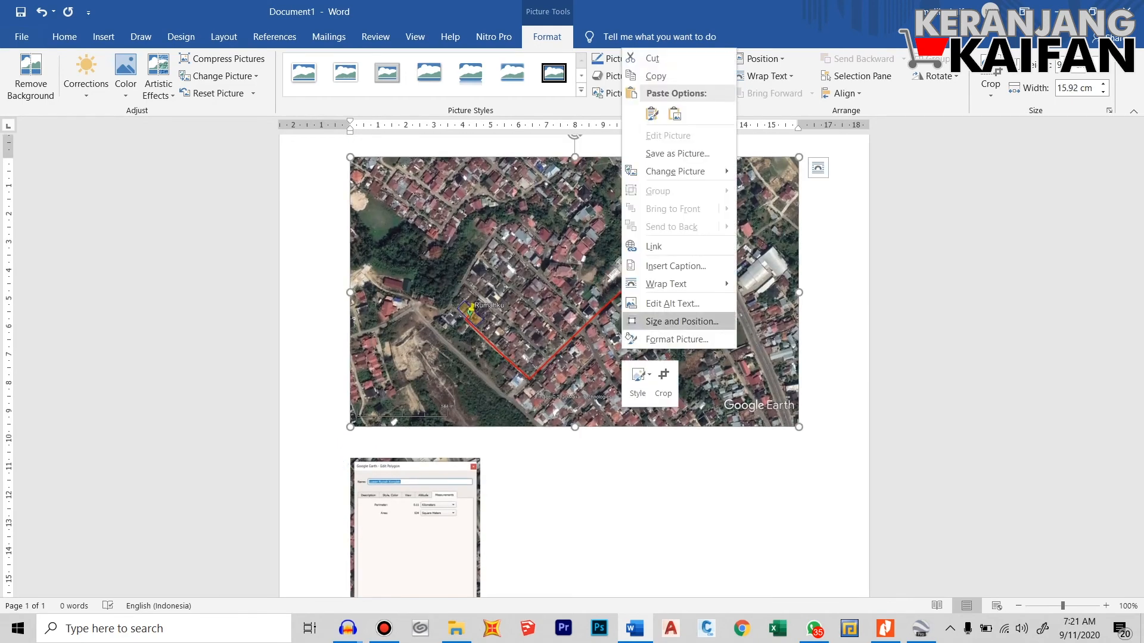
pyautogui.moveTo(679, 284)
pyautogui.click(776, 336)
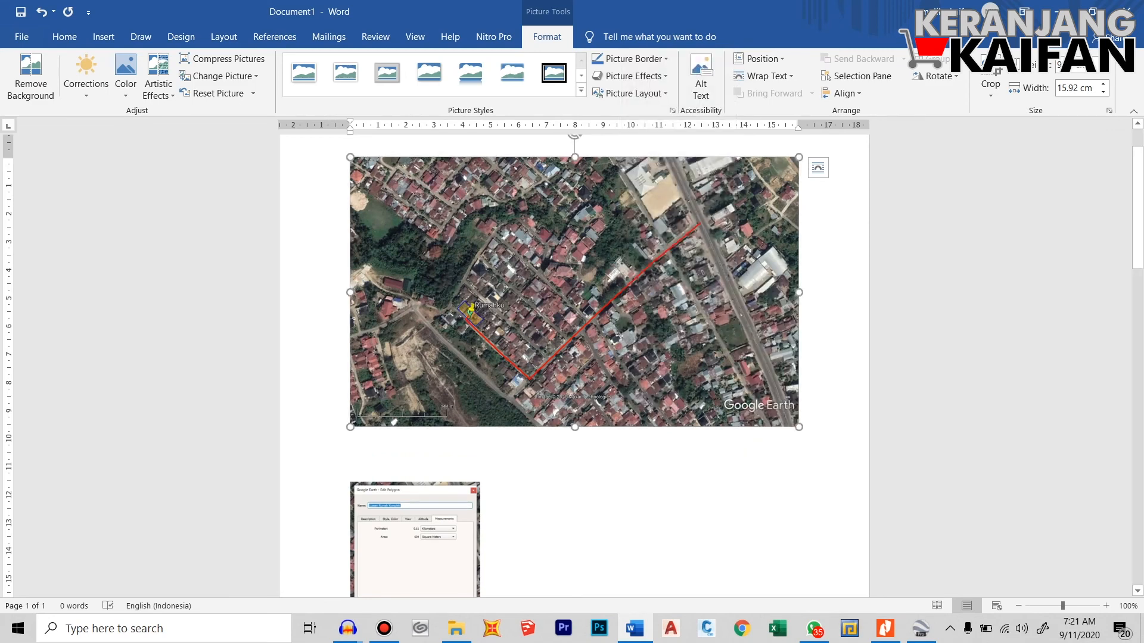
# Move the cropped Edit Polygon picture over the lower-right corner of the map image and bring it to the front.
pyautogui.moveTo(415, 528); pyautogui.dragTo(737, 385)
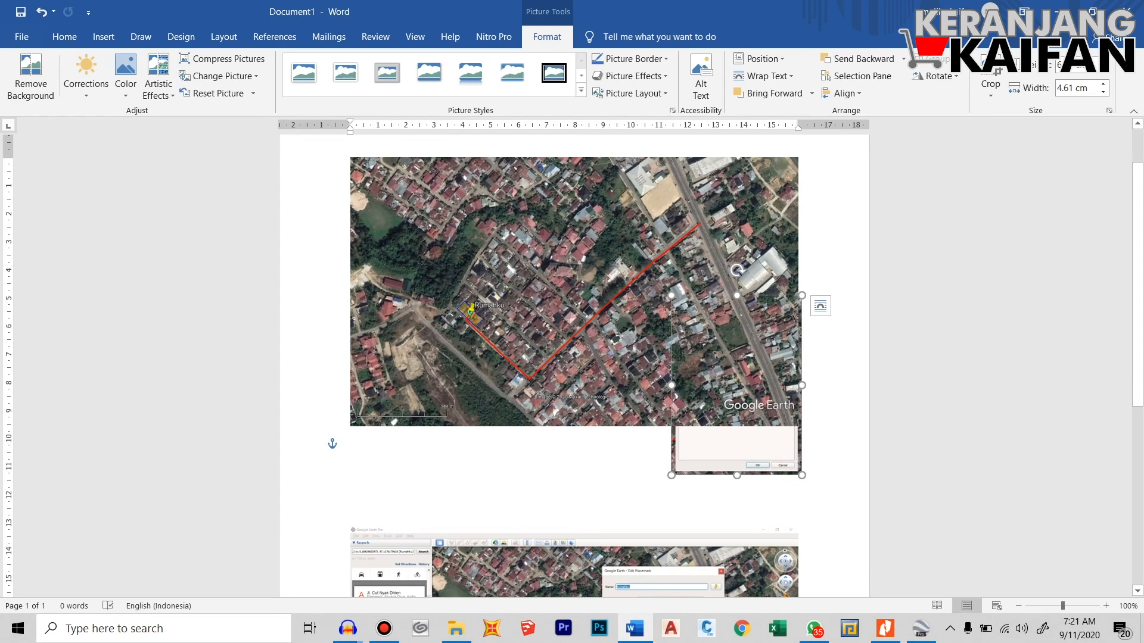
pyautogui.rightClick(729, 447)
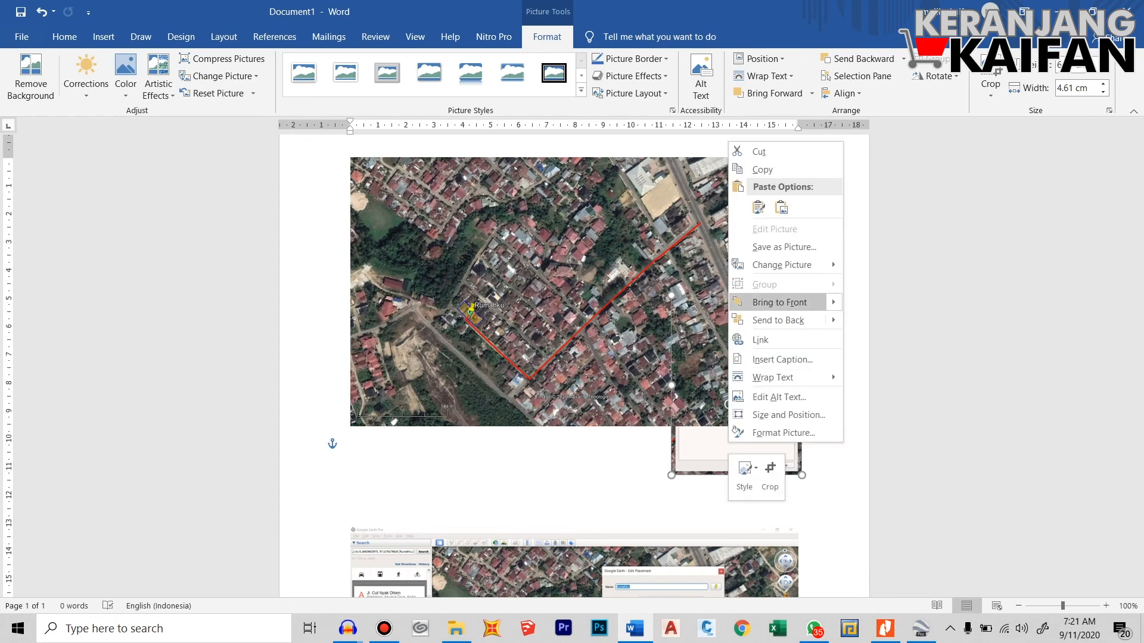
pyautogui.click(780, 302)
pyautogui.click(352, 443)
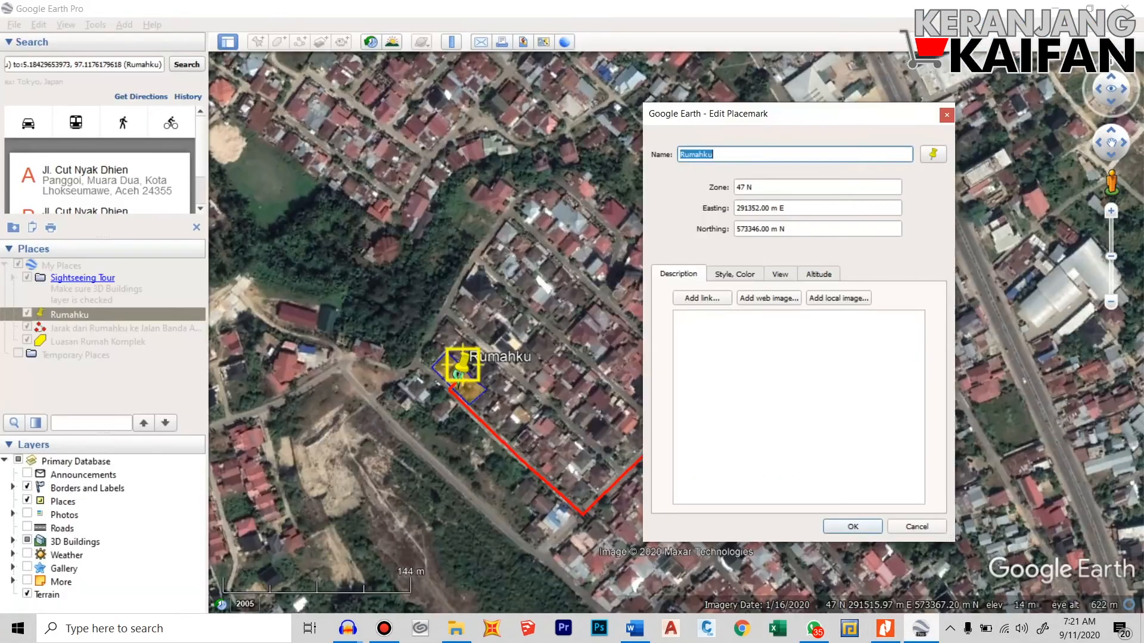
# Switch to Google Earth Pro, cancel the placemark dialog, and copy a close-up map image of the yellow housing polygon around Rumahku.
pyautogui.click(921, 628)
pyautogui.click(917, 527)
pyautogui.scroll(5, 448, 374)
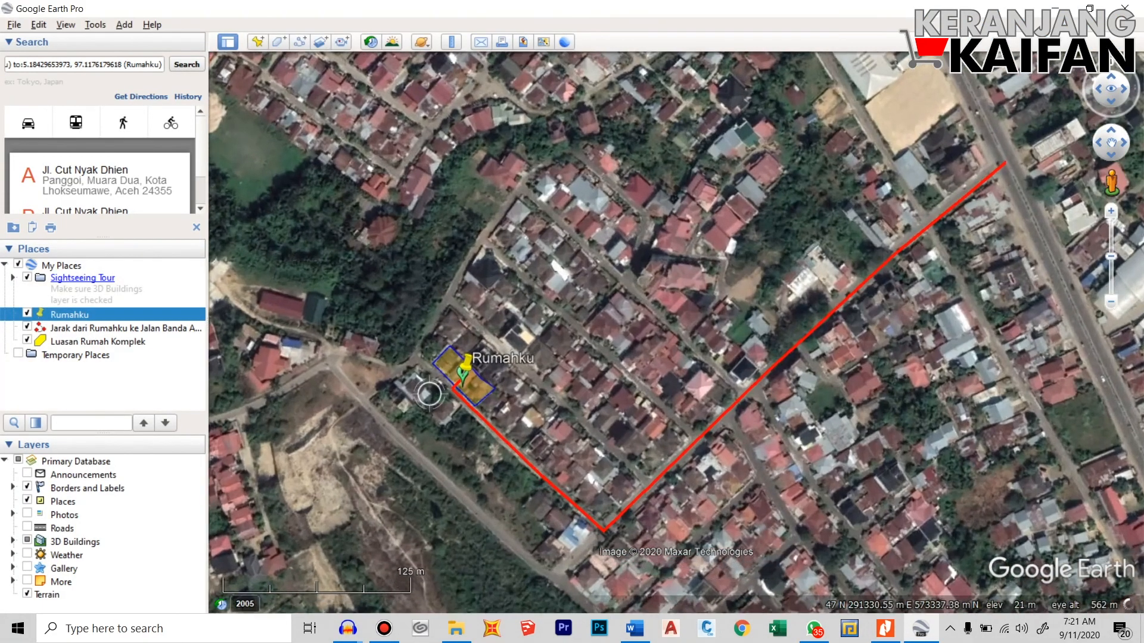
pyautogui.scroll(4, 384, 345)
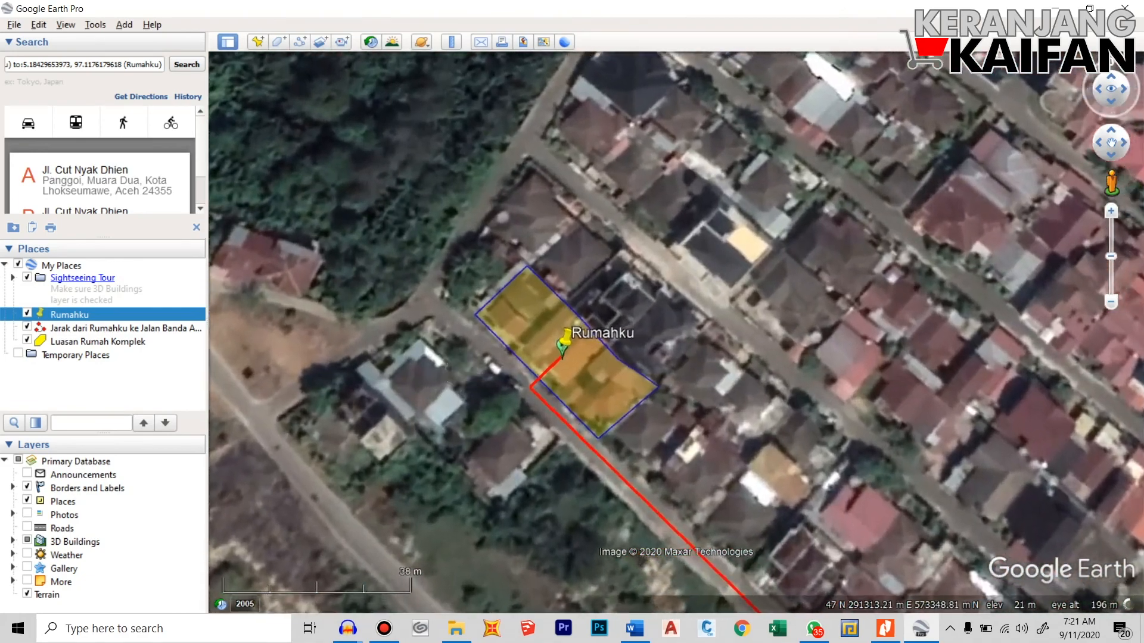
pyautogui.scroll(1, 659, 364)
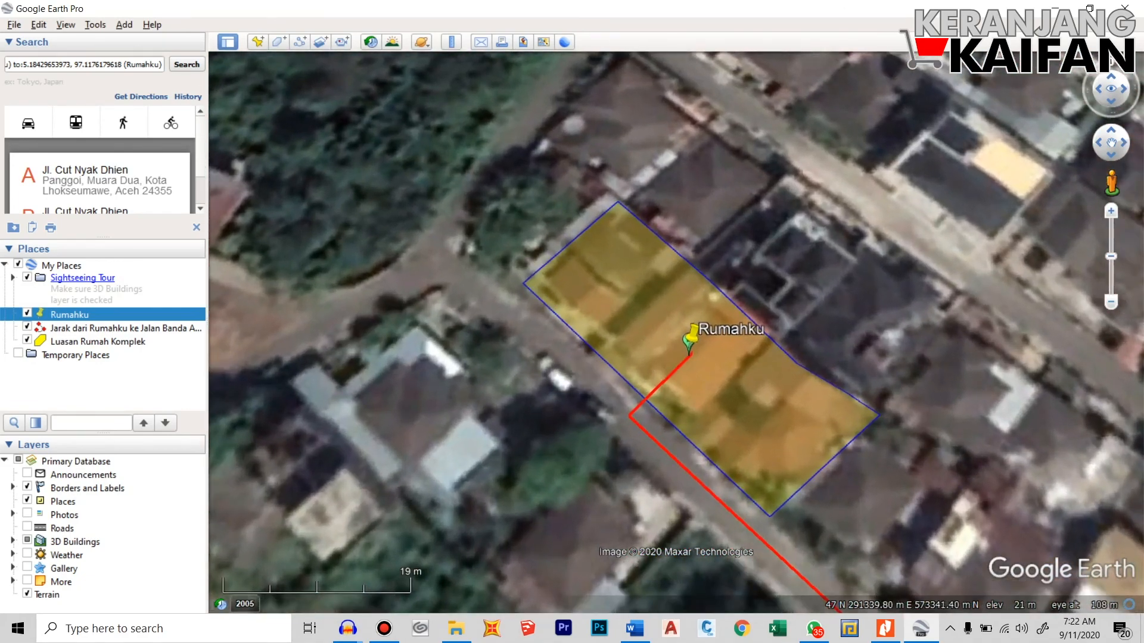
pyautogui.scroll(1, 578, 437)
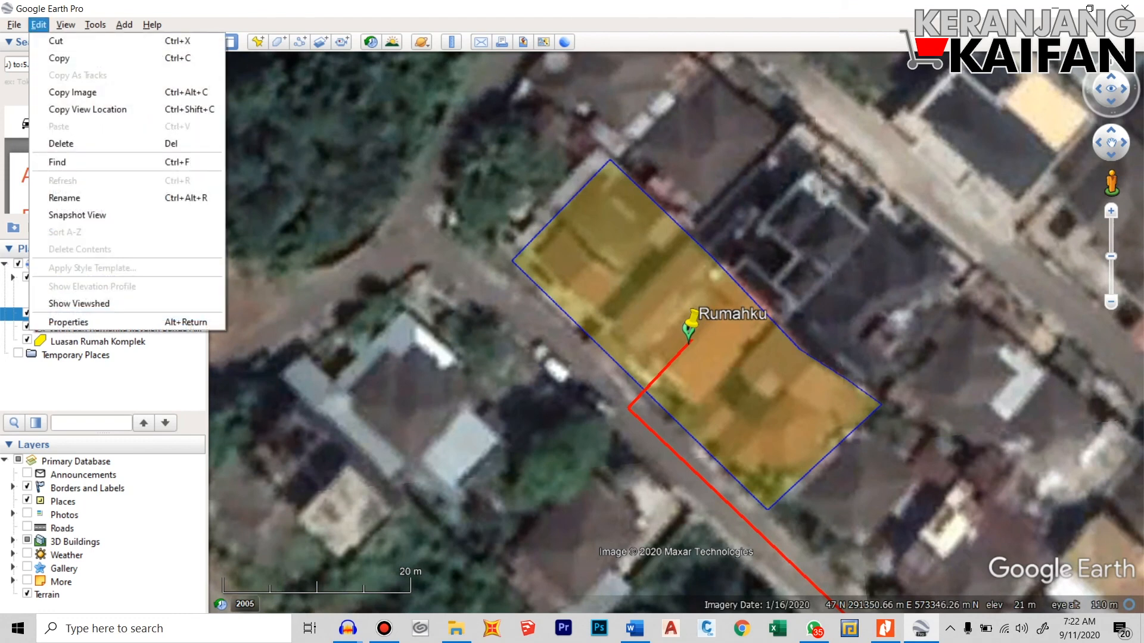
pyautogui.press('Down')
pyautogui.press('Down')
pyautogui.press('Down')
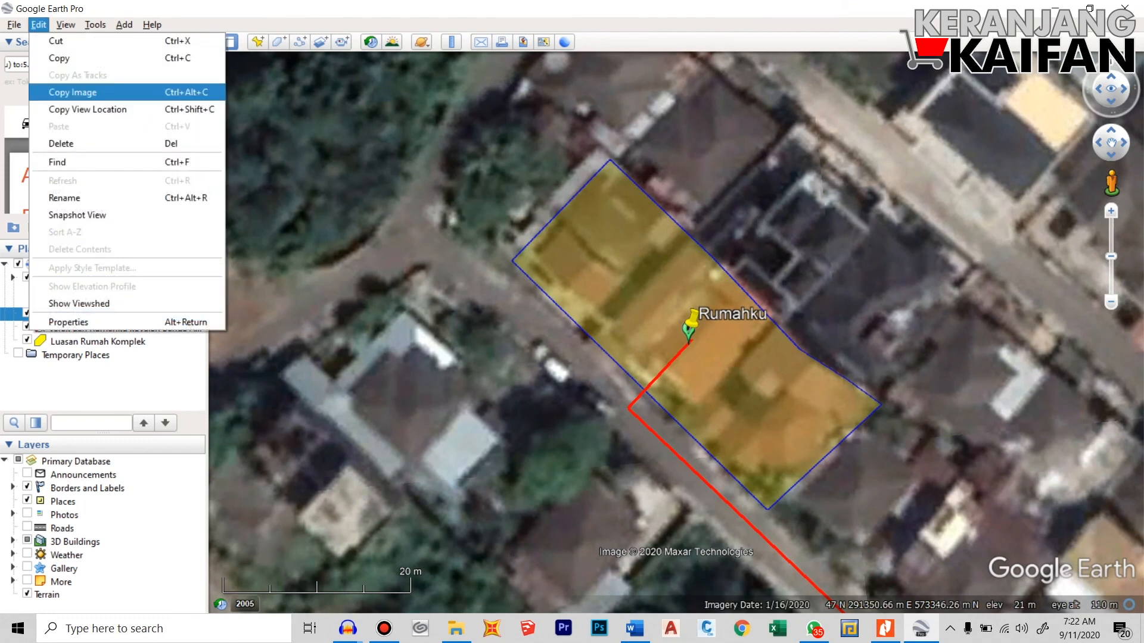
pyautogui.press('Return')
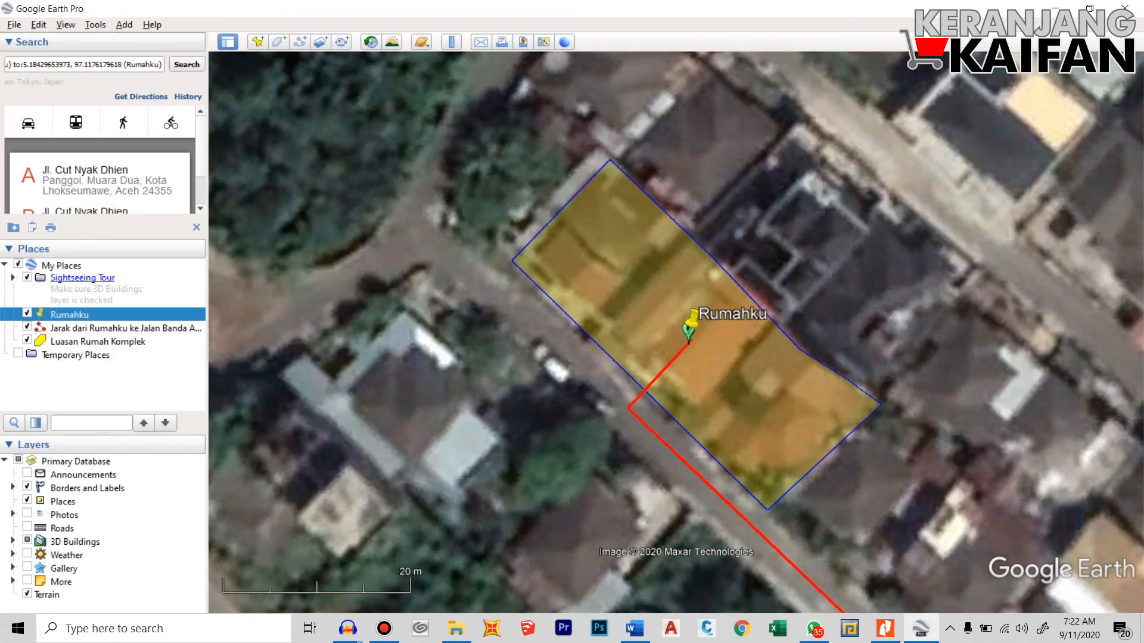
# Return to Word, add two line breaks after the placemark screenshot, and paste the copied close-up map image there.
pyautogui.hotkey('alt', 'Tab')
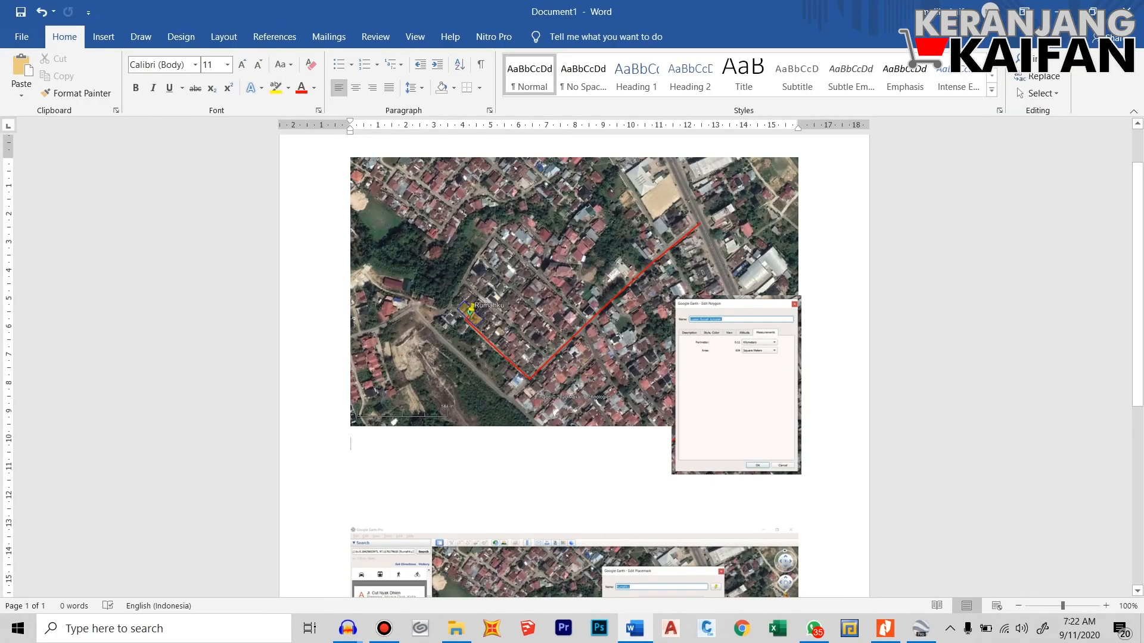
pyautogui.scroll(-5, 575, 367)
pyautogui.click(574, 316)
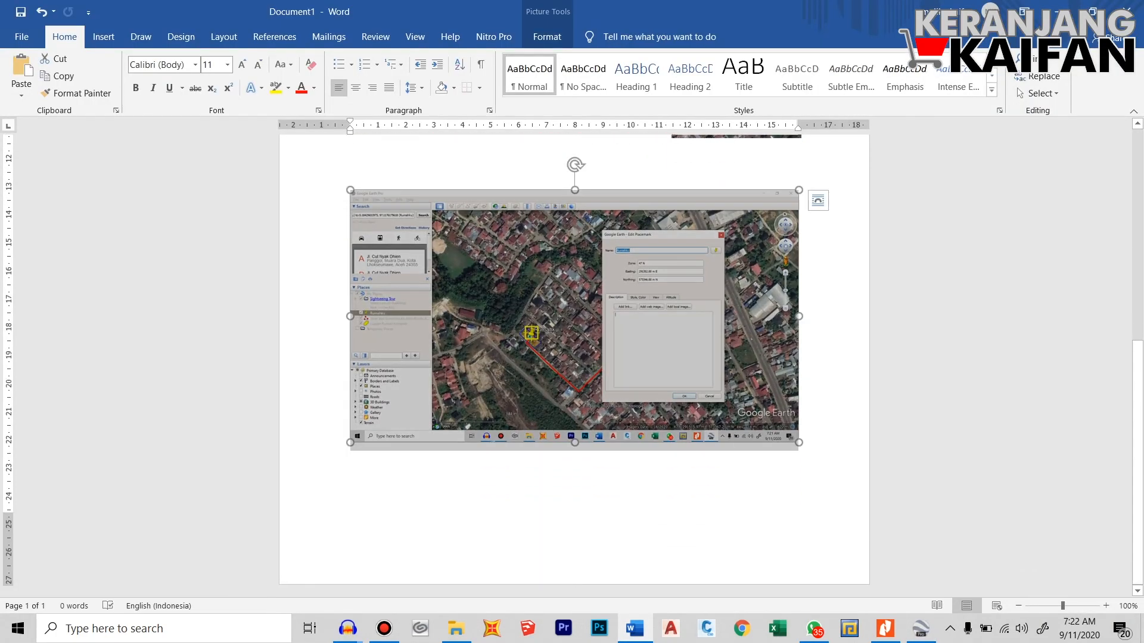
pyautogui.click(800, 438)
pyautogui.press('Return')
pyautogui.press('Return')
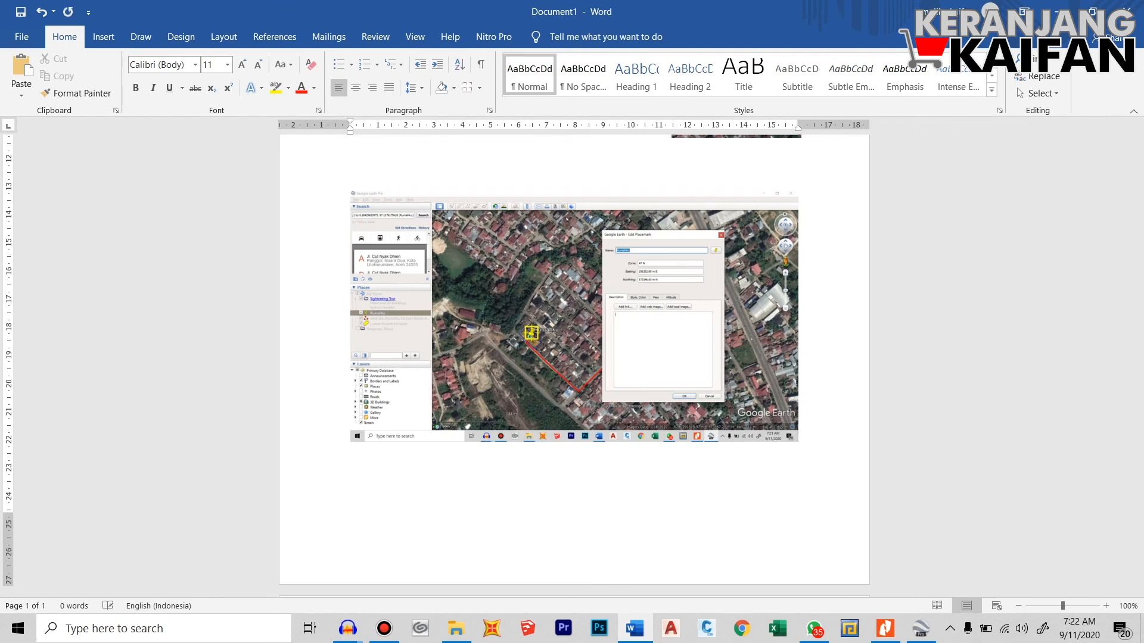
pyautogui.hotkey('ctrl', 'v')
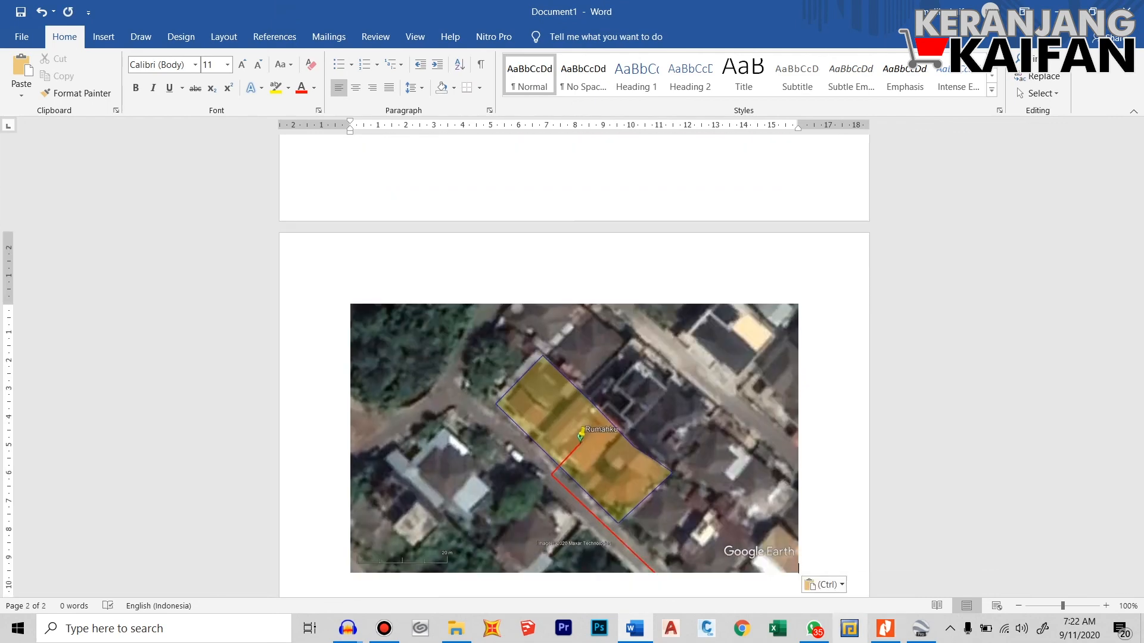
# Switch back to the close-up polygon view in Google Earth Pro.
pyautogui.click(921, 628)
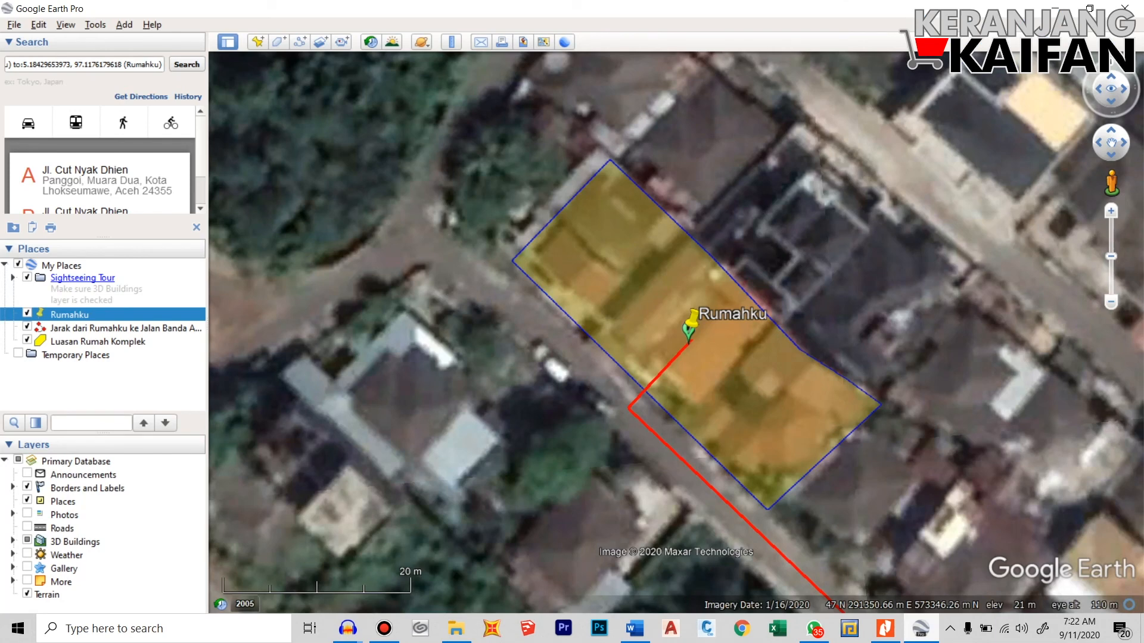